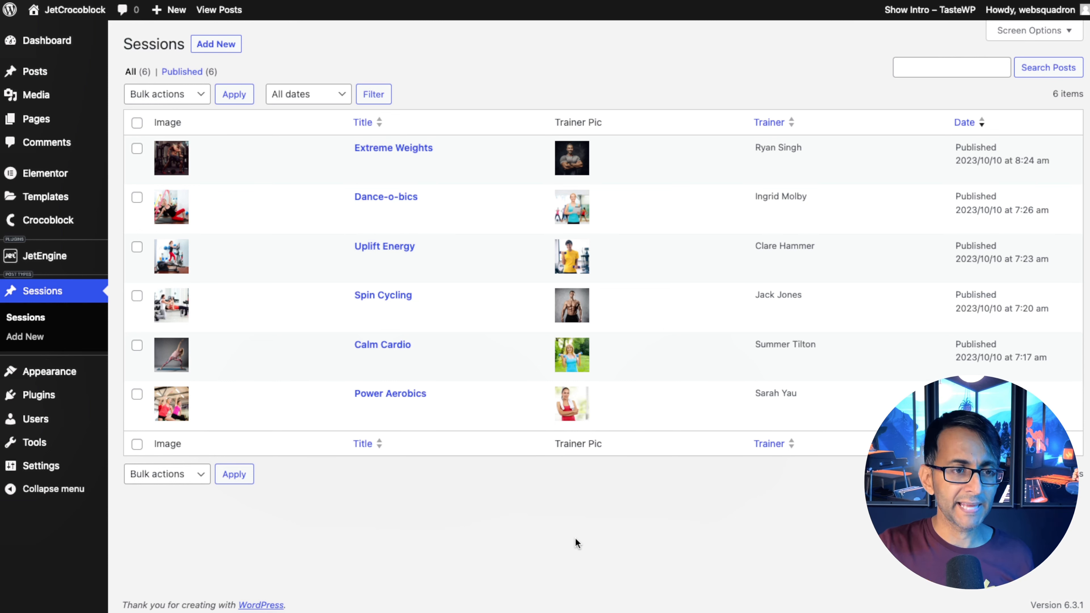
Show the Sessions admin list of six published classes, revealing the JetEngine submenu
mouse_move(62, 256)
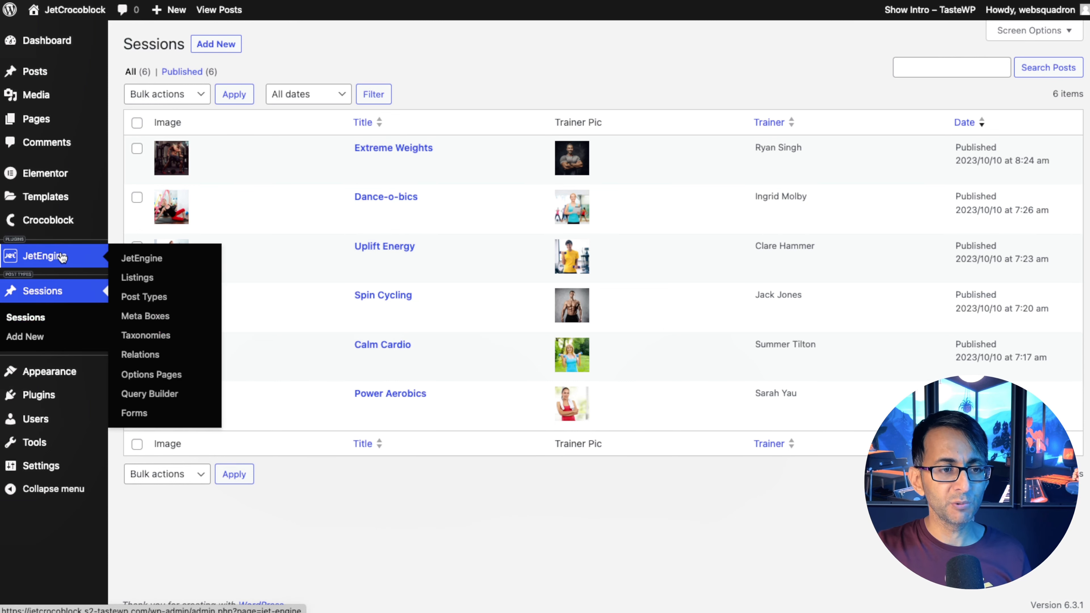
Start a new JetEngine listing item with source Posts and post type Sessions
click(153, 282)
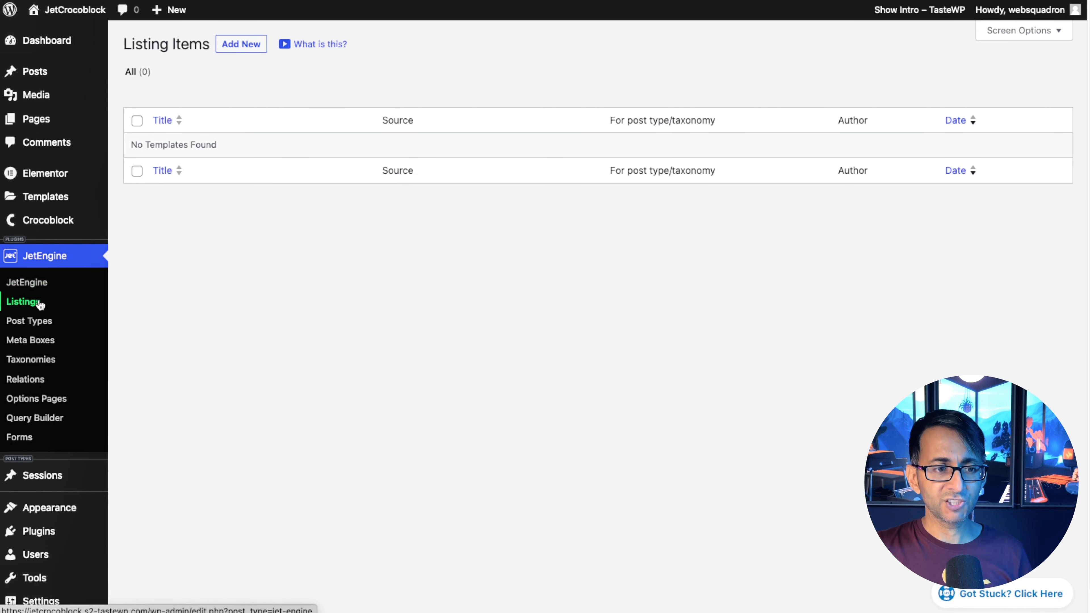
click(219, 49)
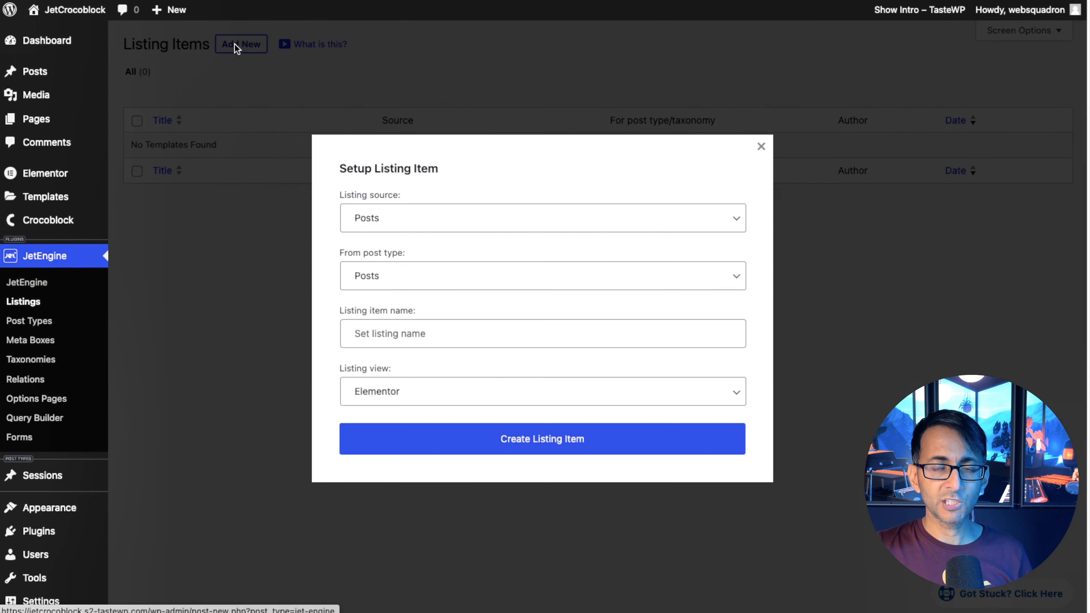
click(621, 228)
click(617, 223)
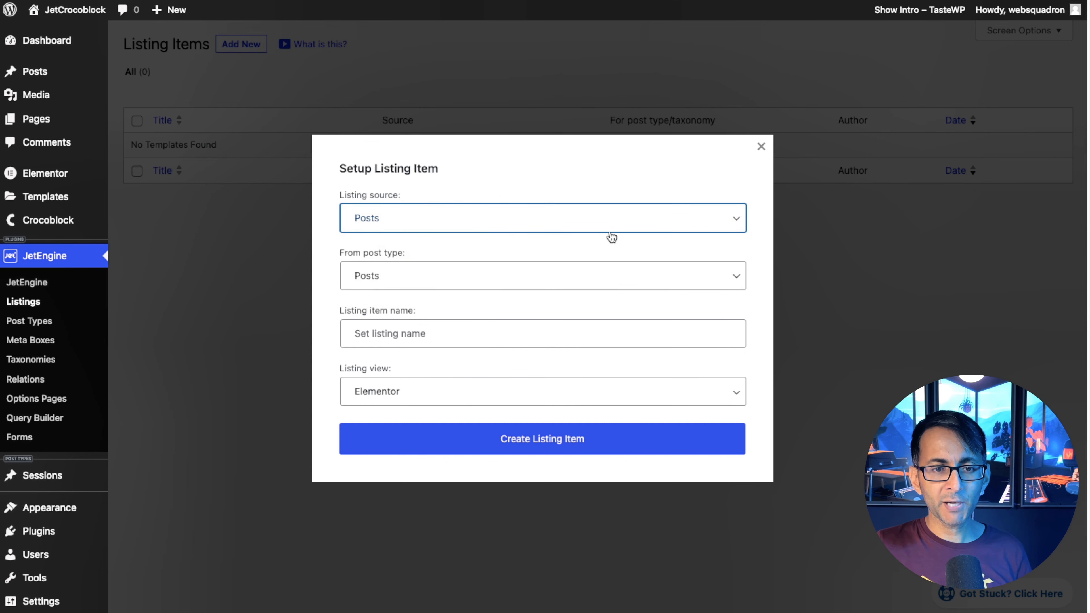
click(589, 270)
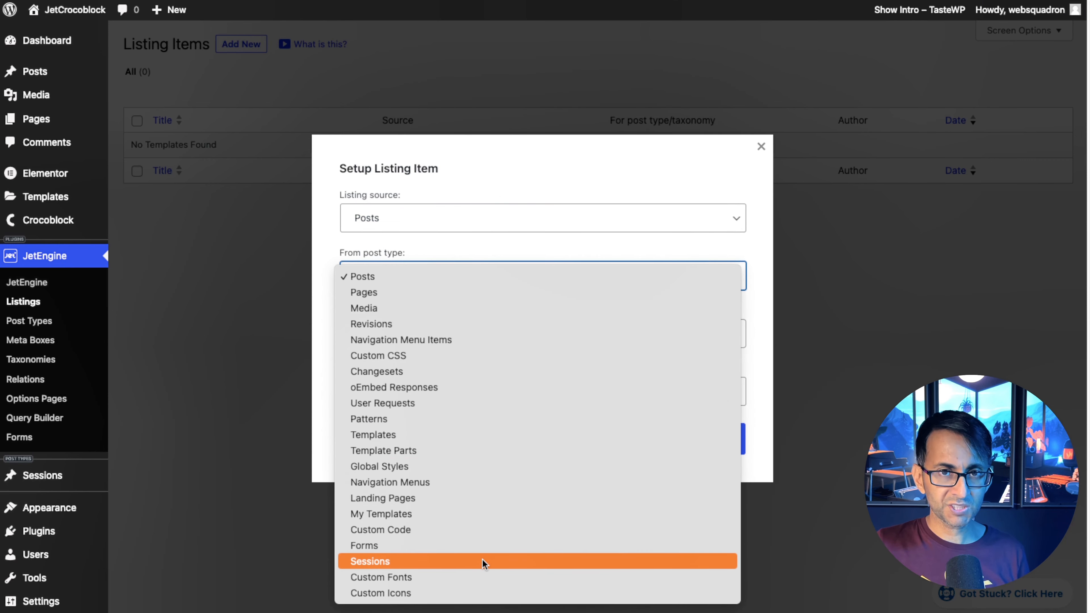
click(482, 559)
click(506, 217)
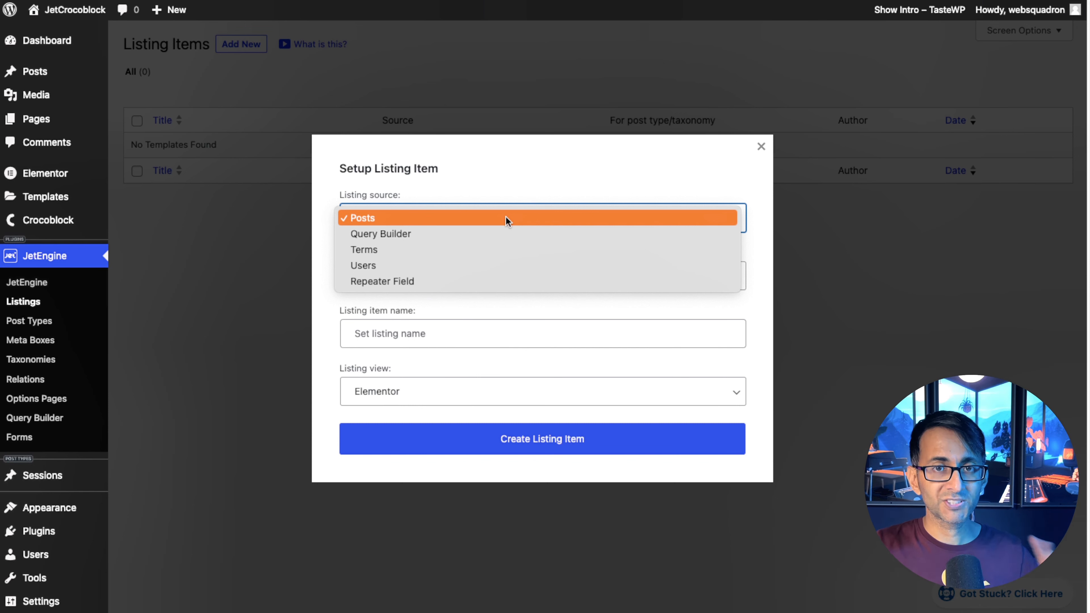
click(506, 216)
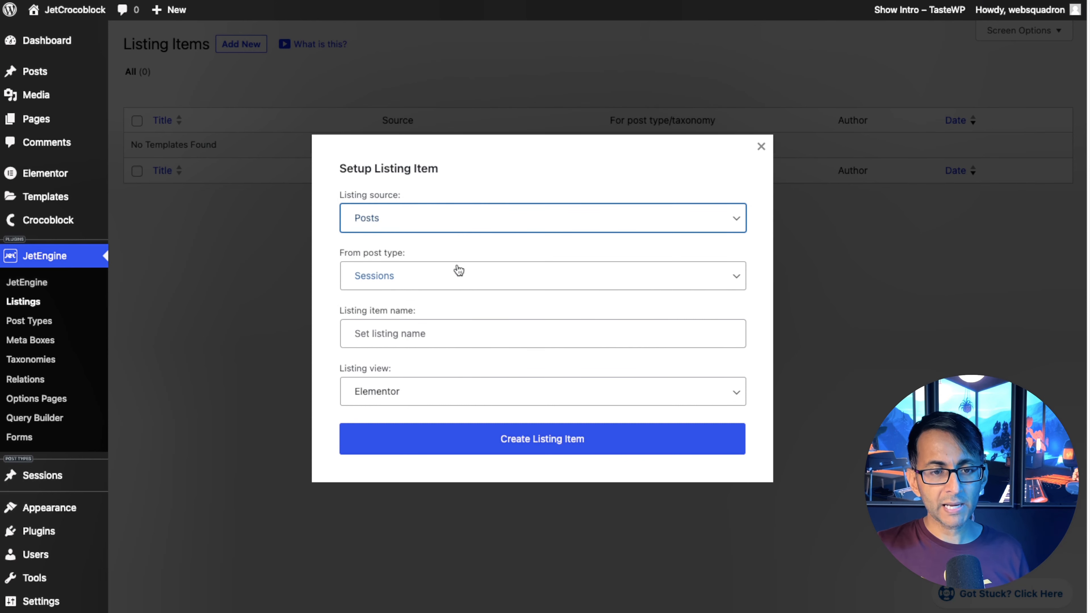
Name it 'Sessions Listing', keep the Elementor view, and create the listing item
click(502, 332)
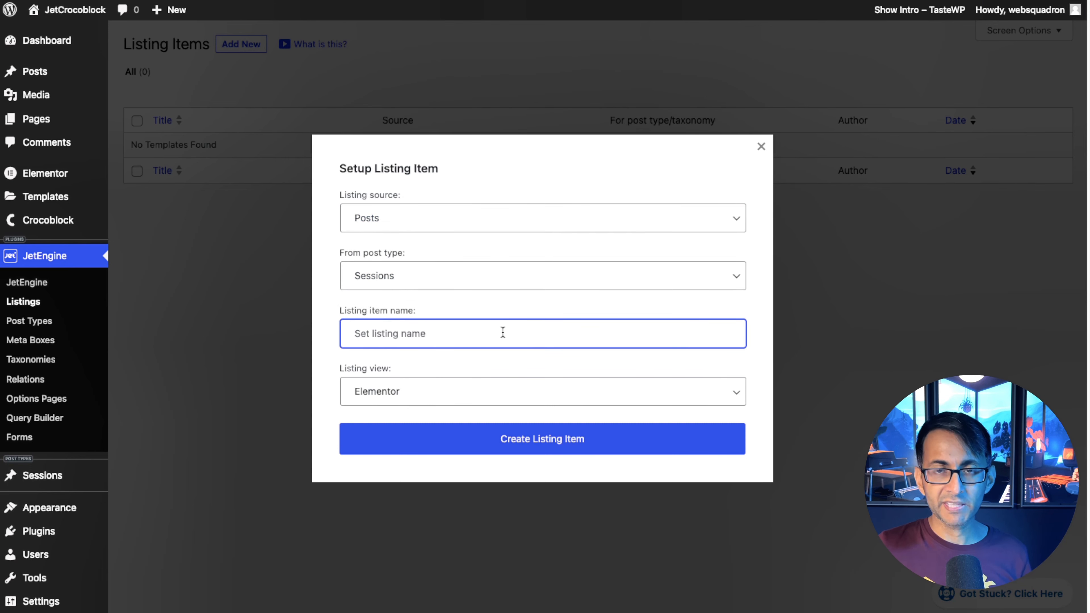
text(Sessions Listing)
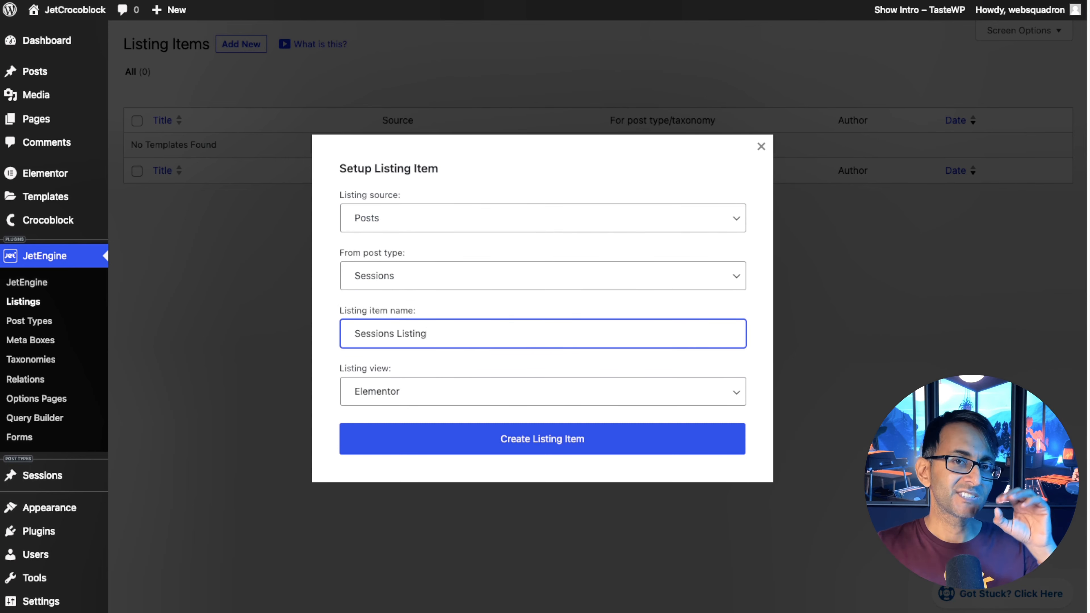
click(561, 391)
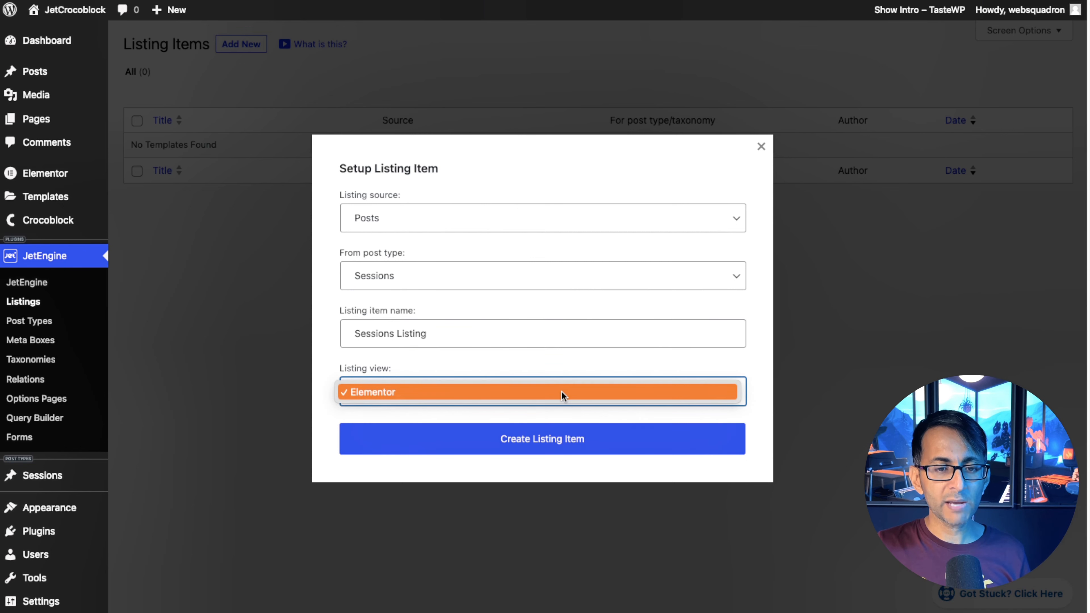
click(561, 391)
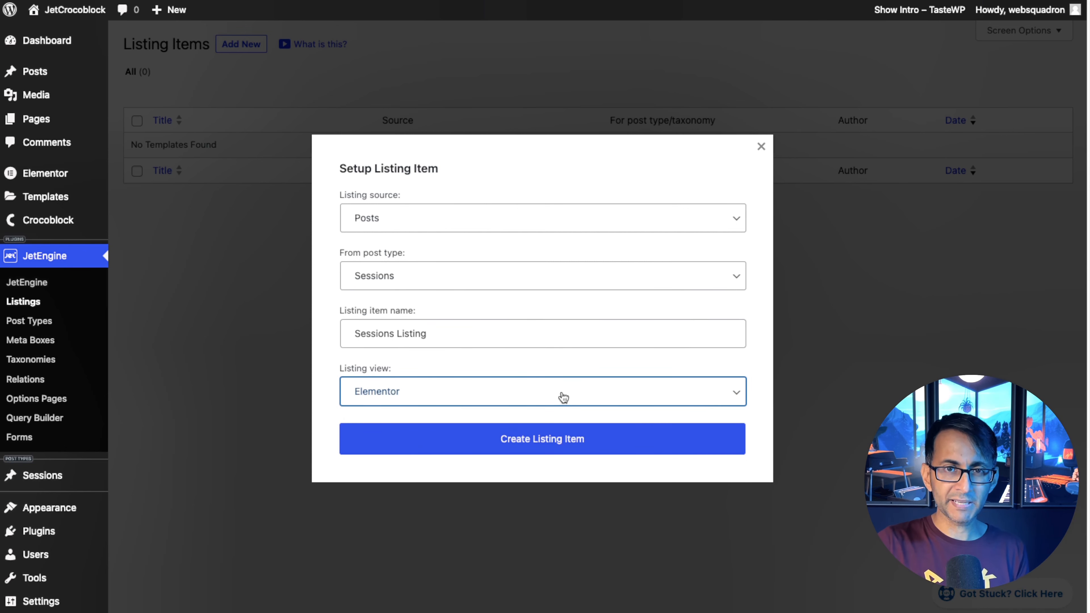
click(556, 439)
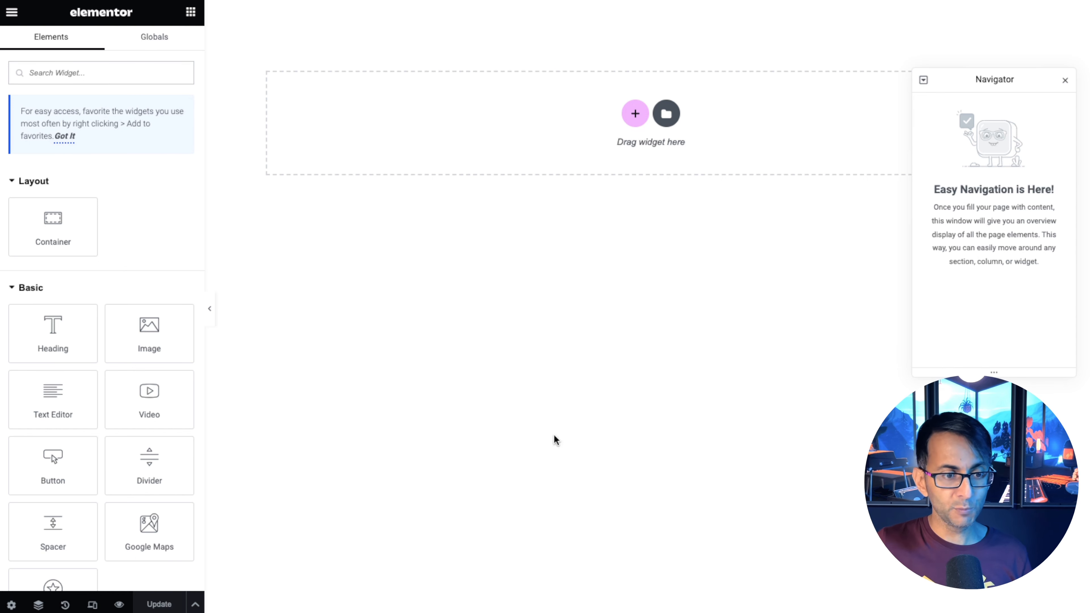
Add a single full-width container to the empty listing canvas
click(116, 76)
text(loo)
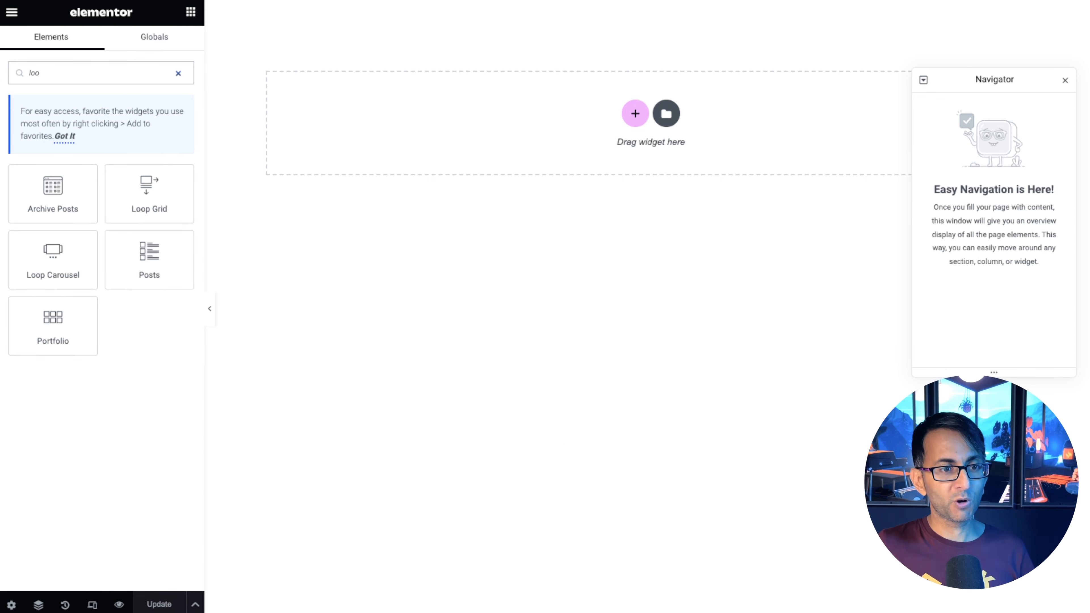
click(178, 74)
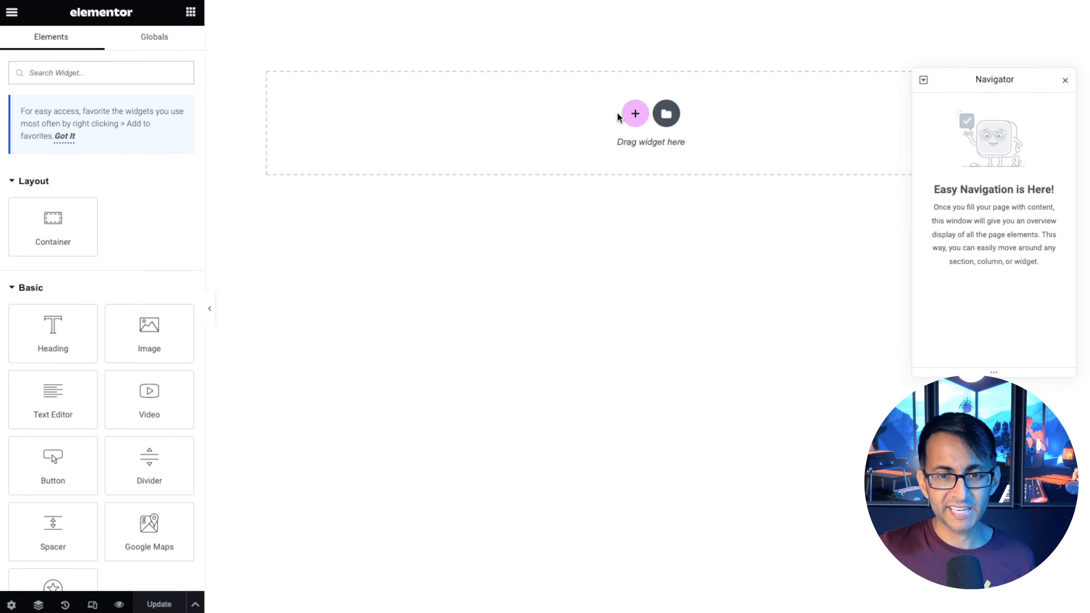
click(632, 113)
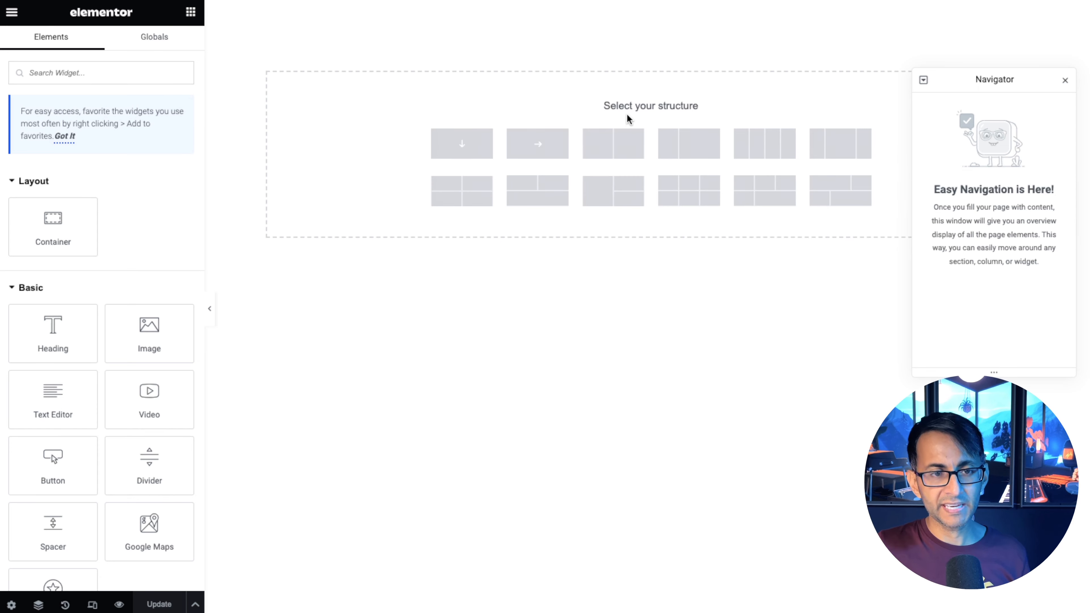
click(462, 143)
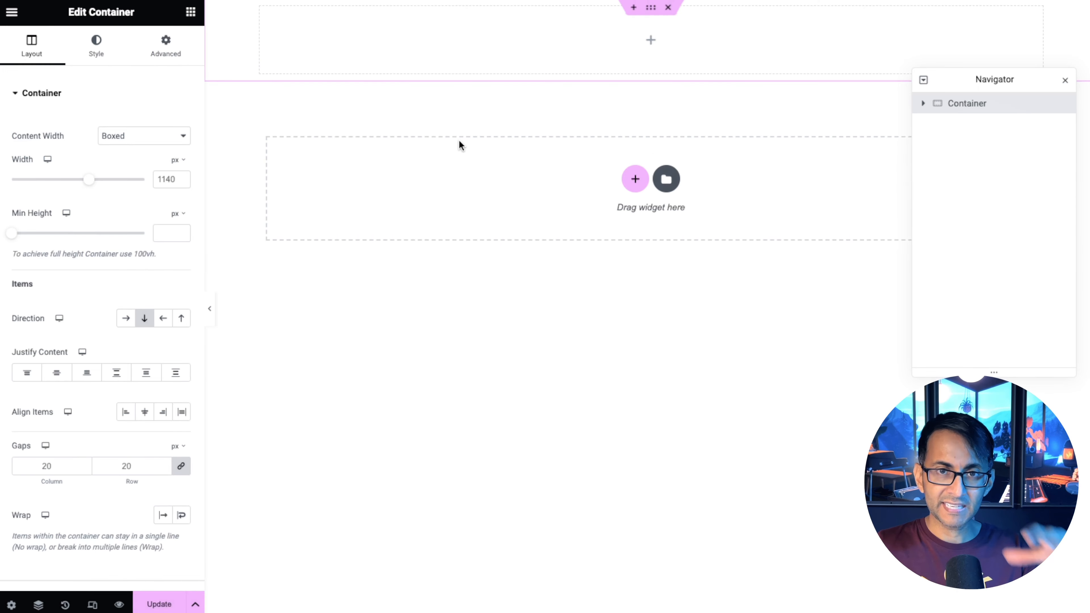
Put a Heading and an Image below it in the container, clearing the heading's placeholder text
click(188, 15)
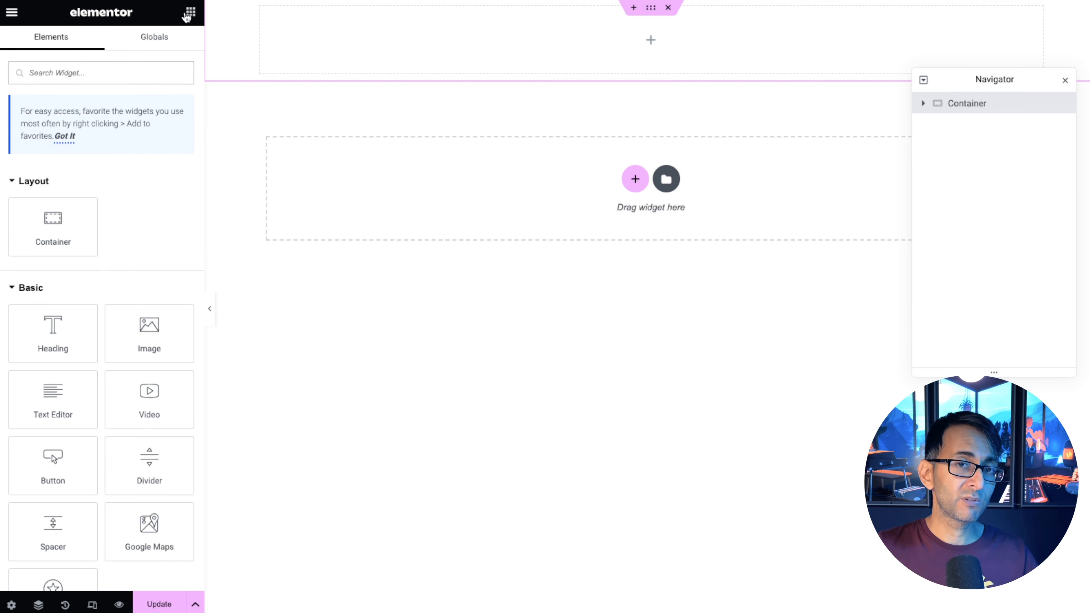
drag(53, 334, 343, 43)
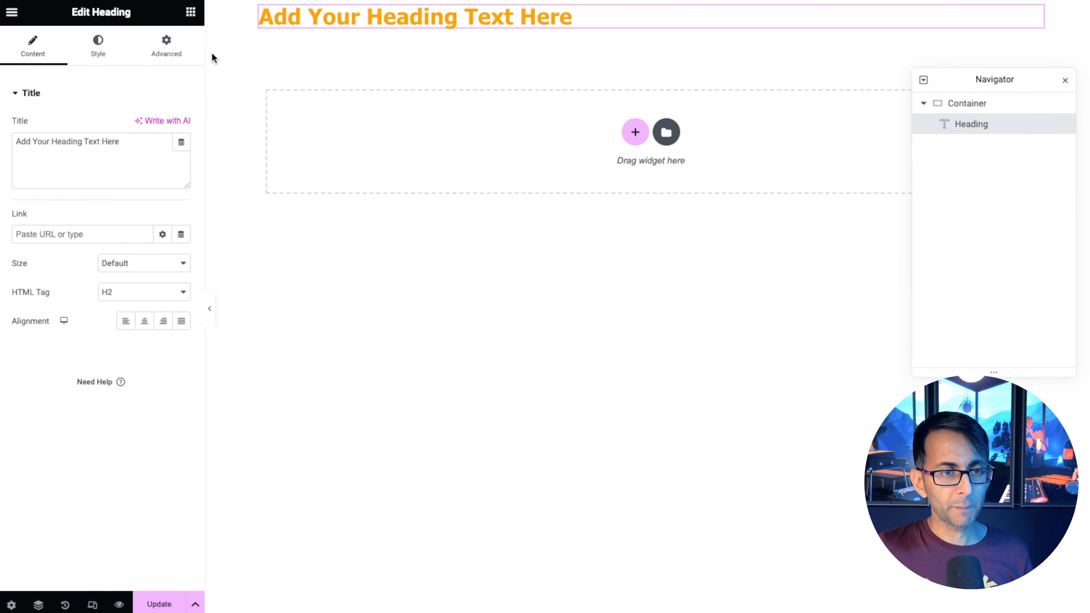
click(190, 12)
drag(134, 350, 311, 26)
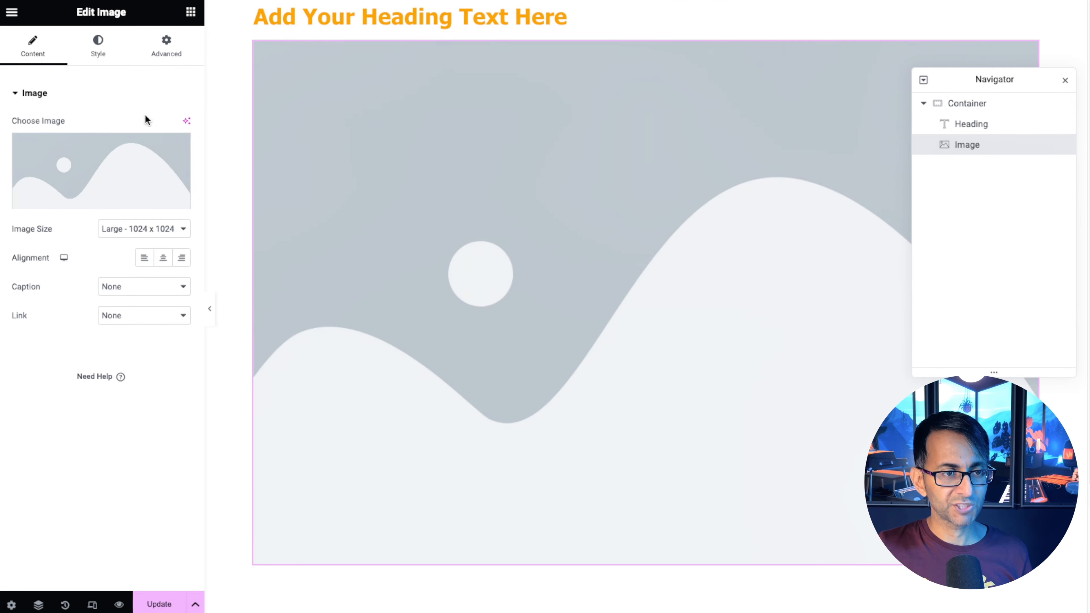
click(385, 16)
drag(125, 141, 27, 134)
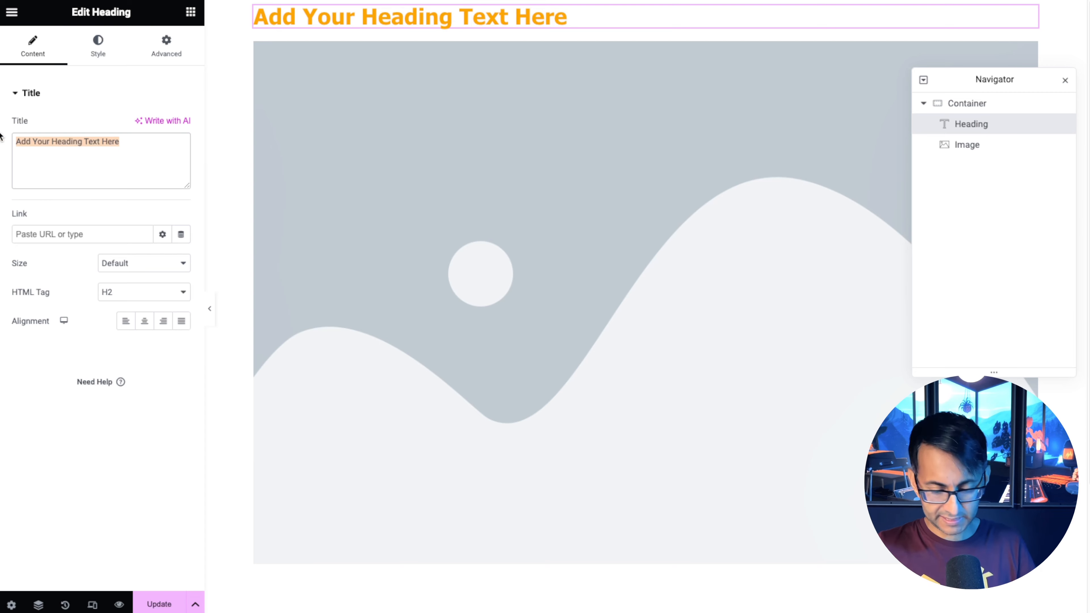
key(BackSpace)
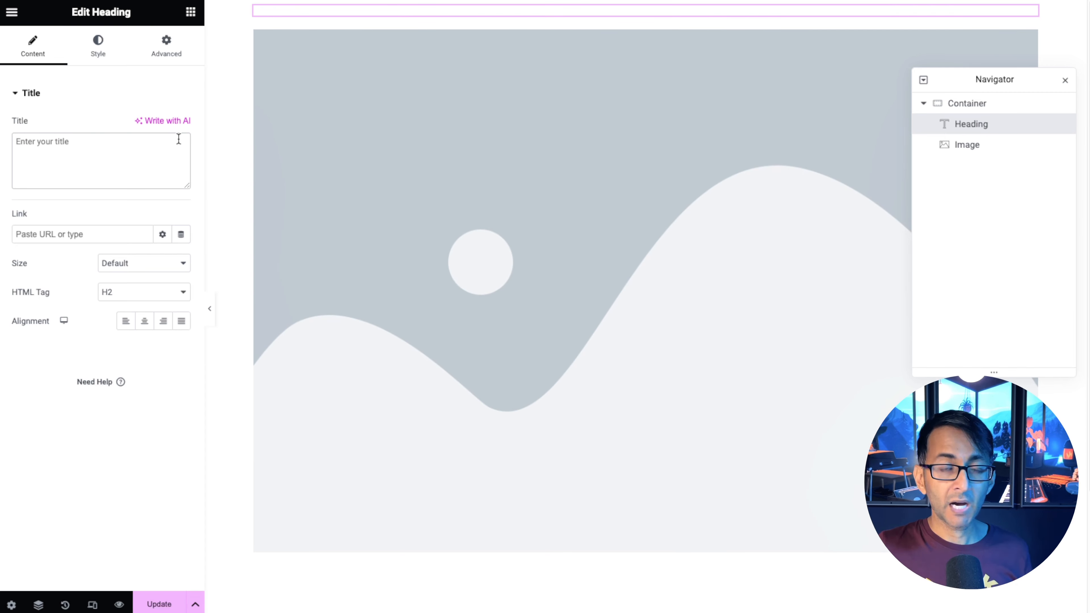
Set the heading's title to the dynamic Post Title tag
click(93, 105)
click(41, 94)
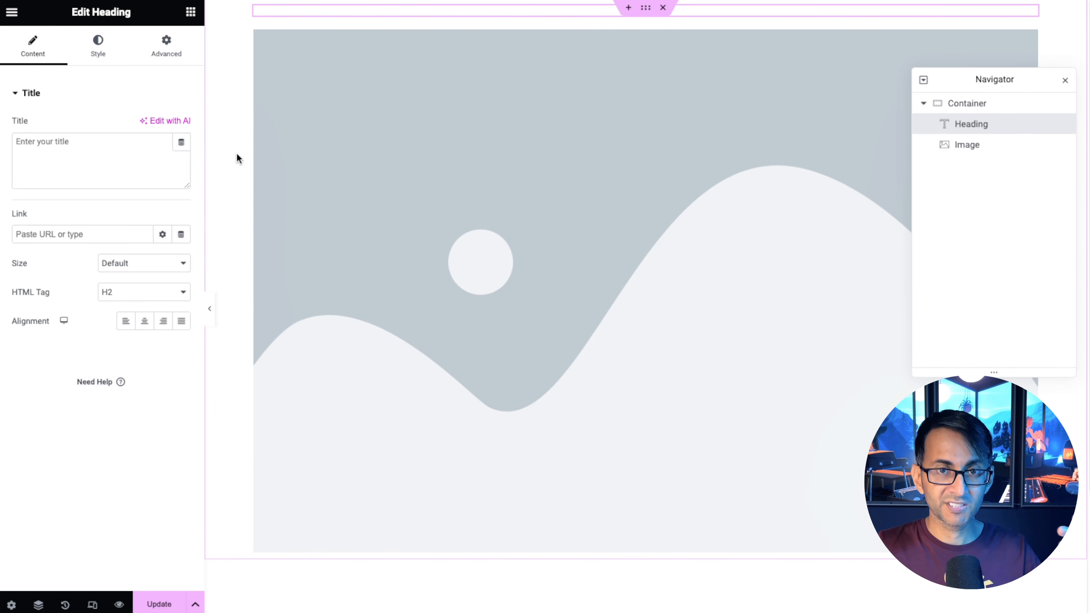
click(181, 143)
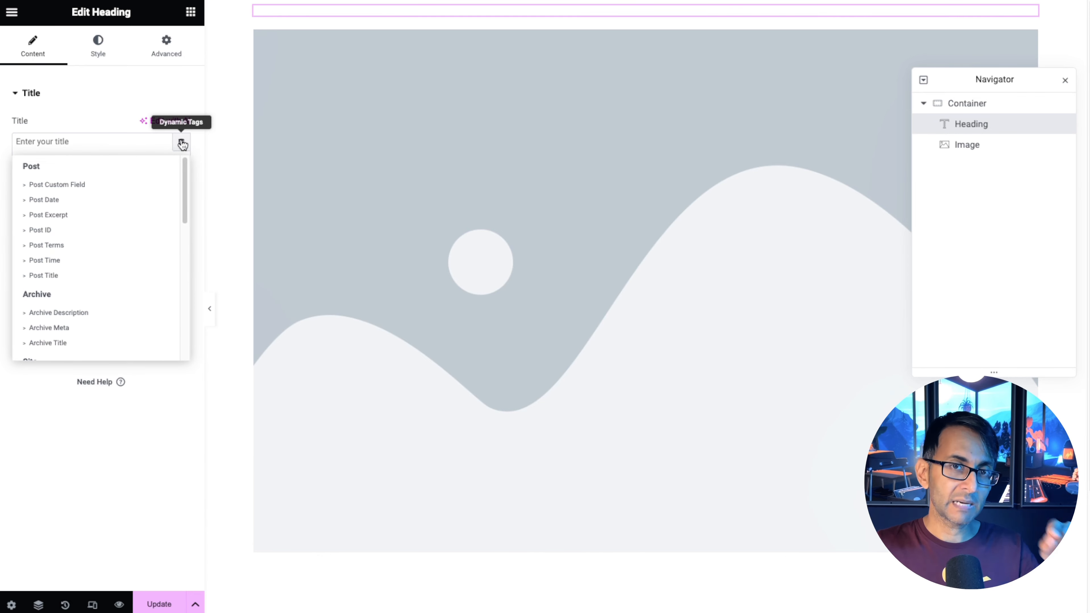
scroll(184, 177, down, 1)
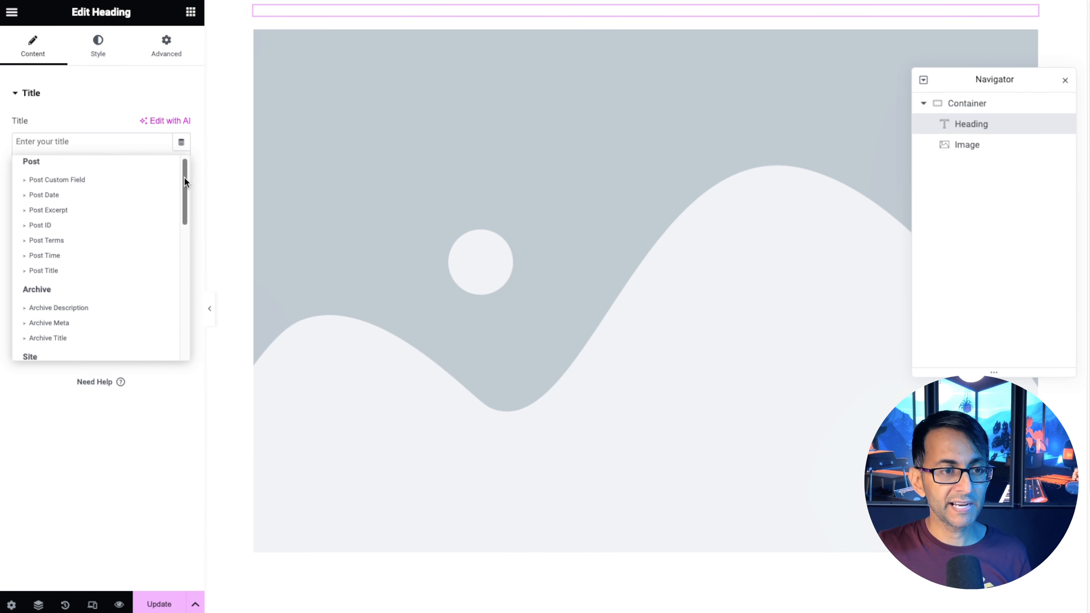
scroll(184, 177, up, 1)
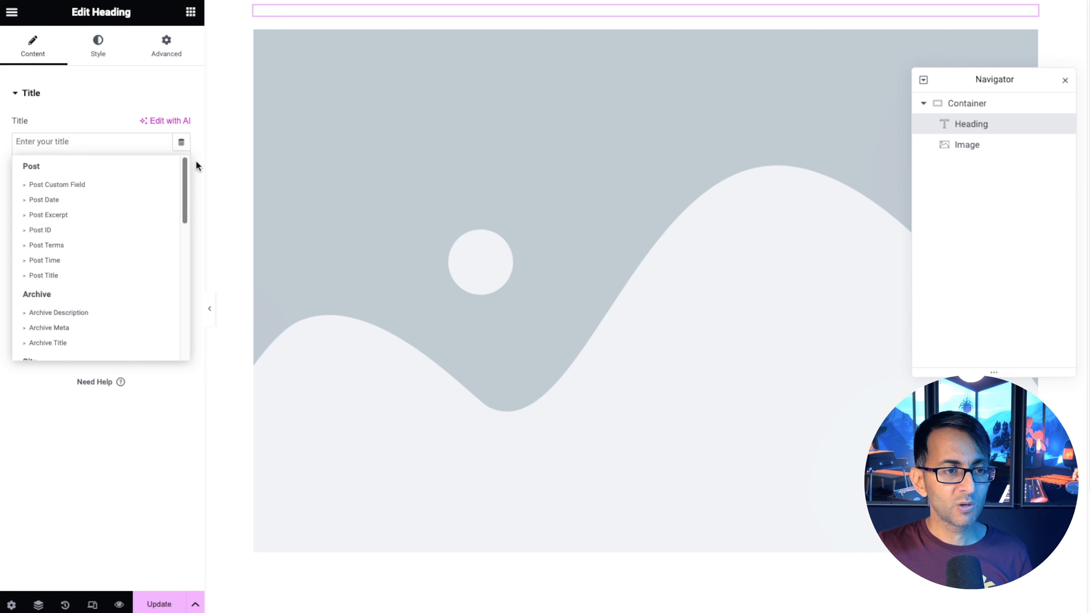
click(68, 277)
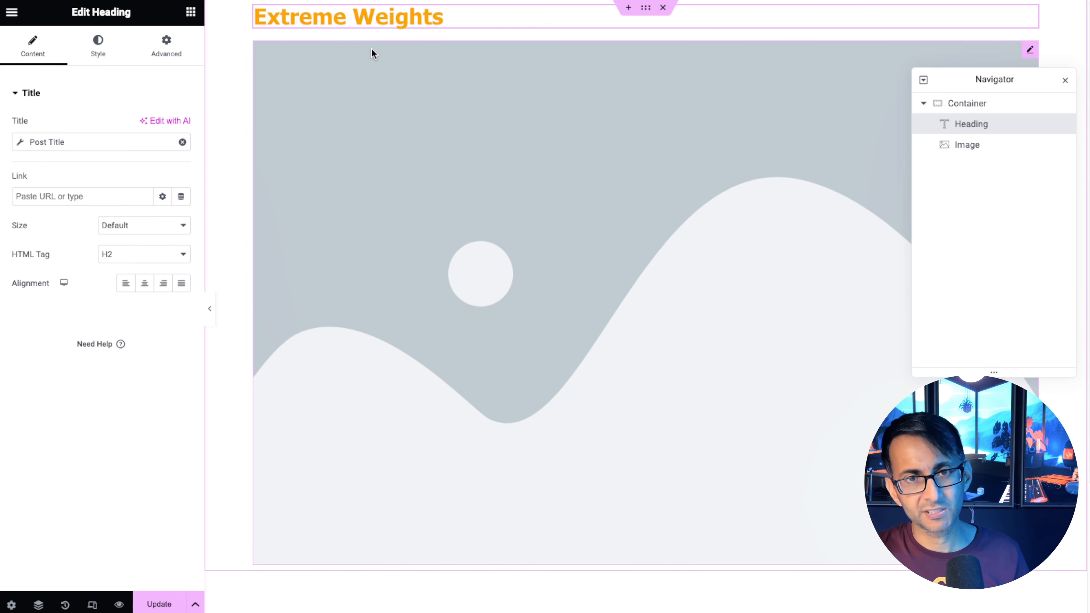
Set the image to the dynamic Featured Image tag and save the listing
click(499, 201)
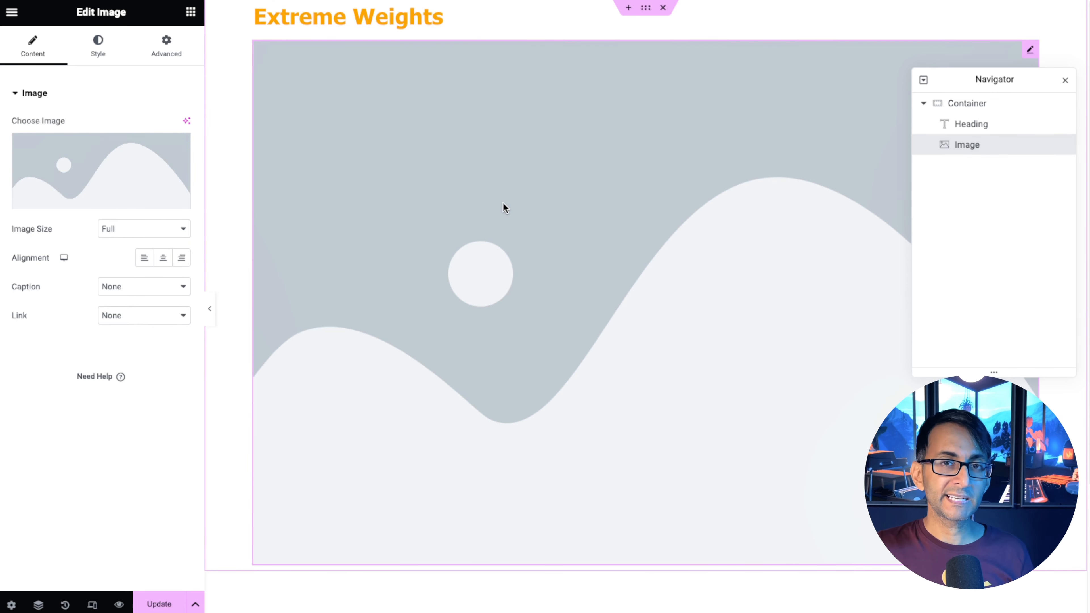
mouse_move(108, 166)
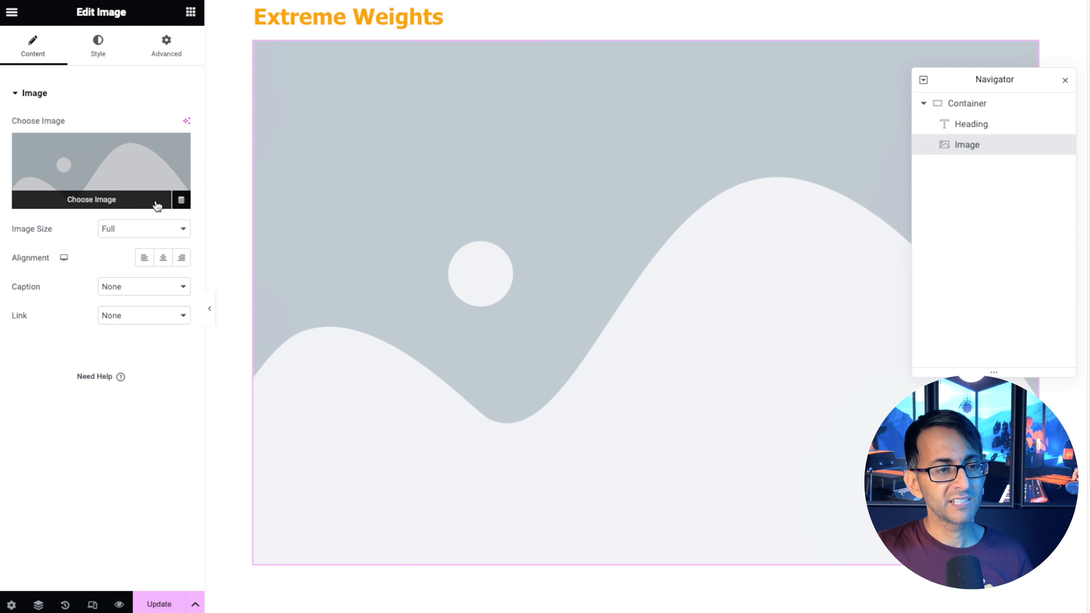
click(182, 204)
click(102, 244)
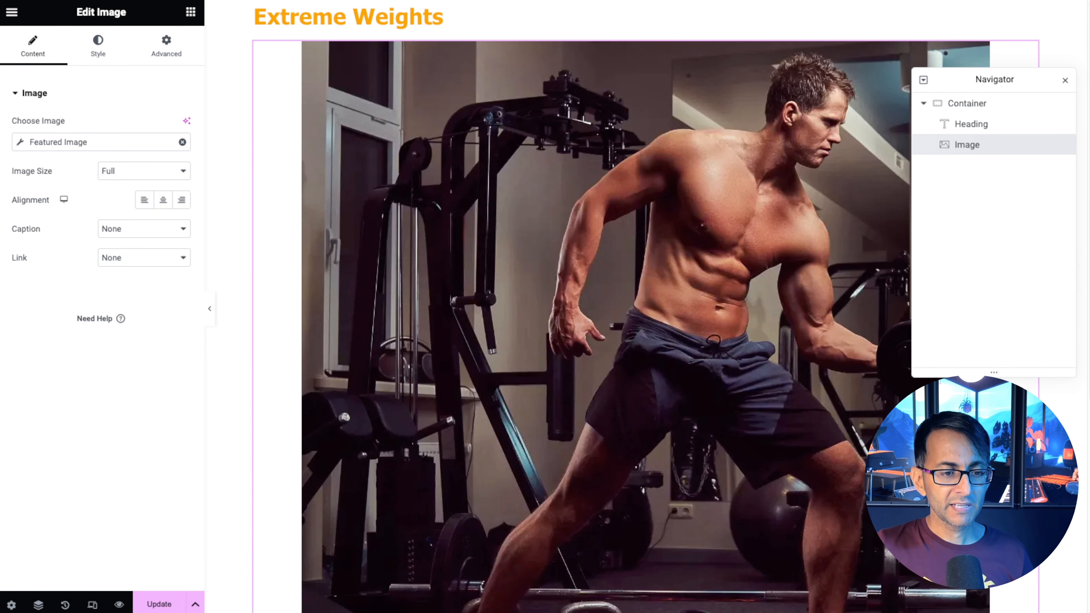
click(160, 604)
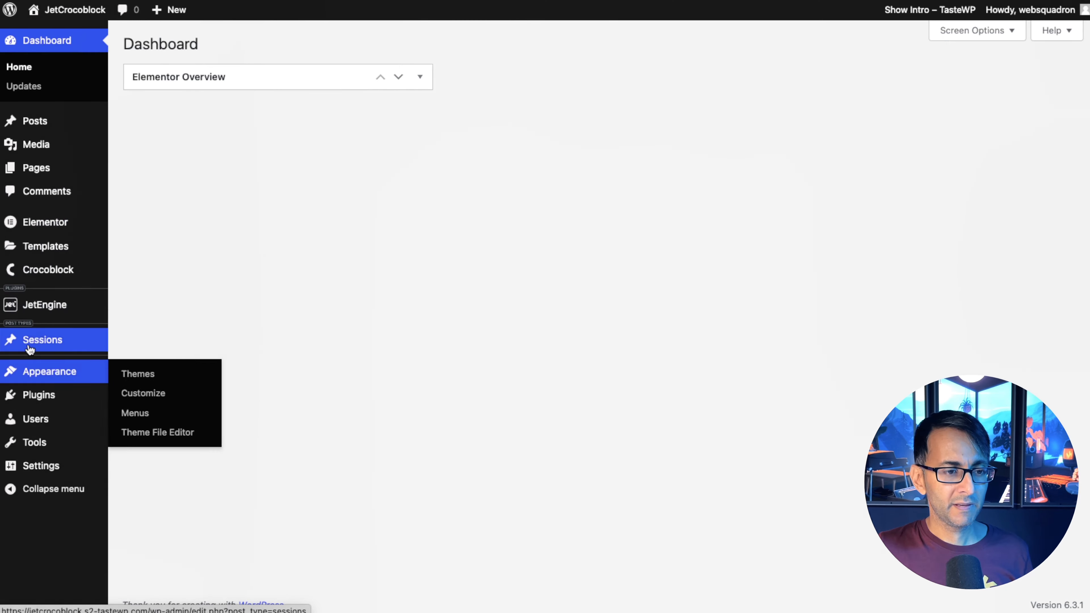
Check JetEngine Listings, then open Home from All Pages with Edit with Elementor
mouse_move(54, 308)
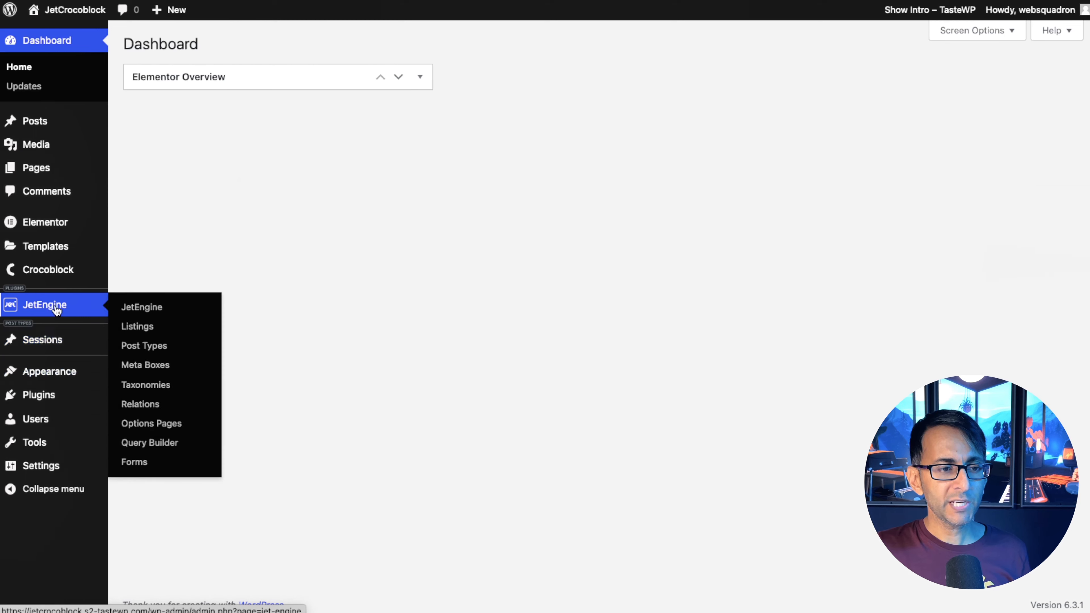
click(136, 329)
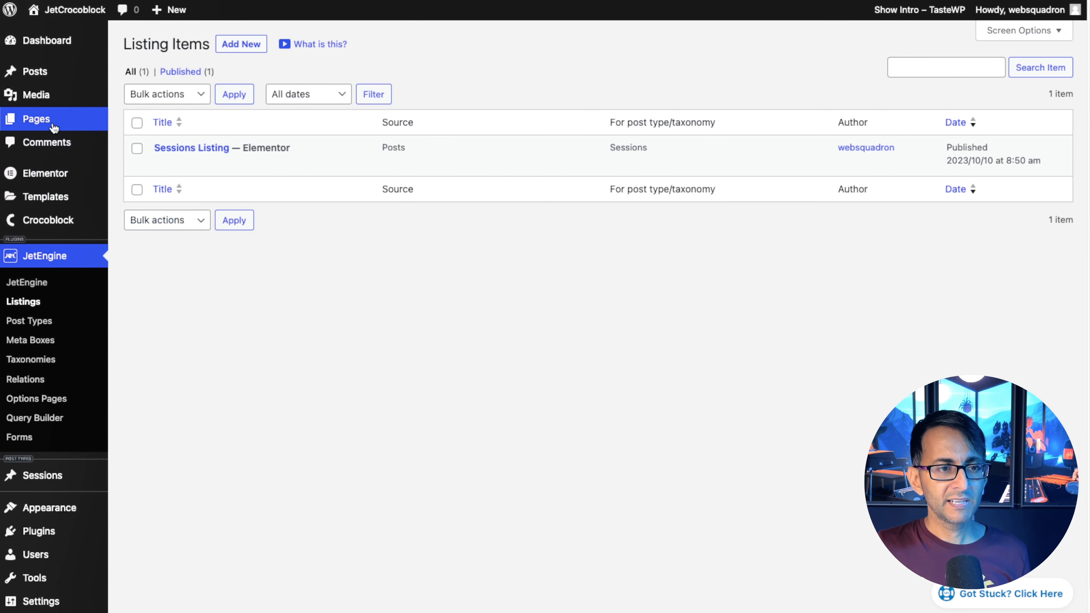
mouse_move(53, 122)
click(138, 119)
mouse_move(242, 170)
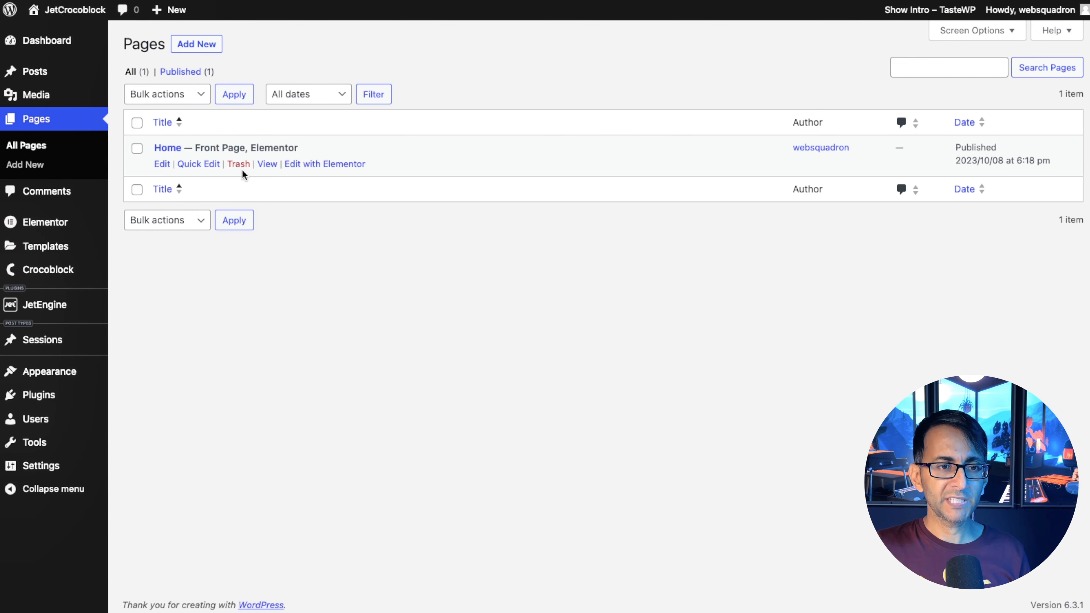
click(312, 165)
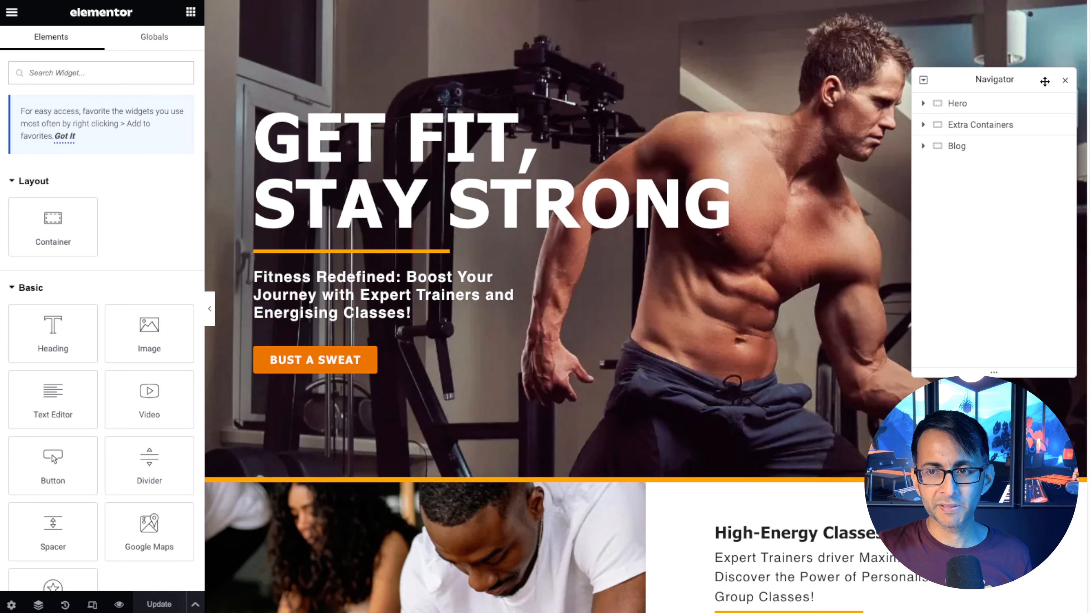
Hide the Navigator and panel, then scroll the preview down to the 'Find Your Perfect Class' card
drag(1044, 81, 171, 217)
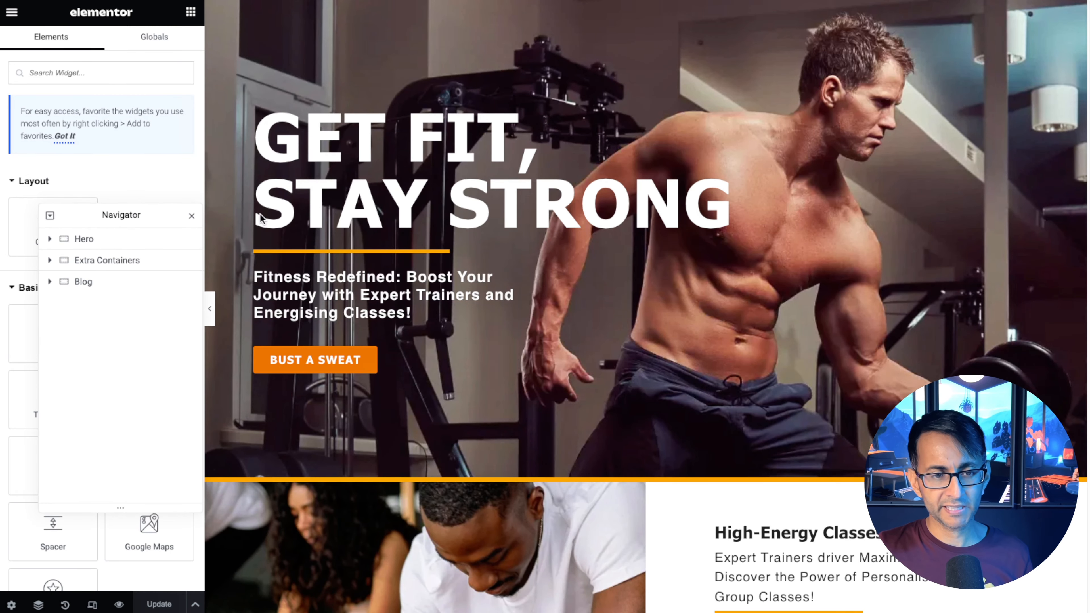
click(209, 308)
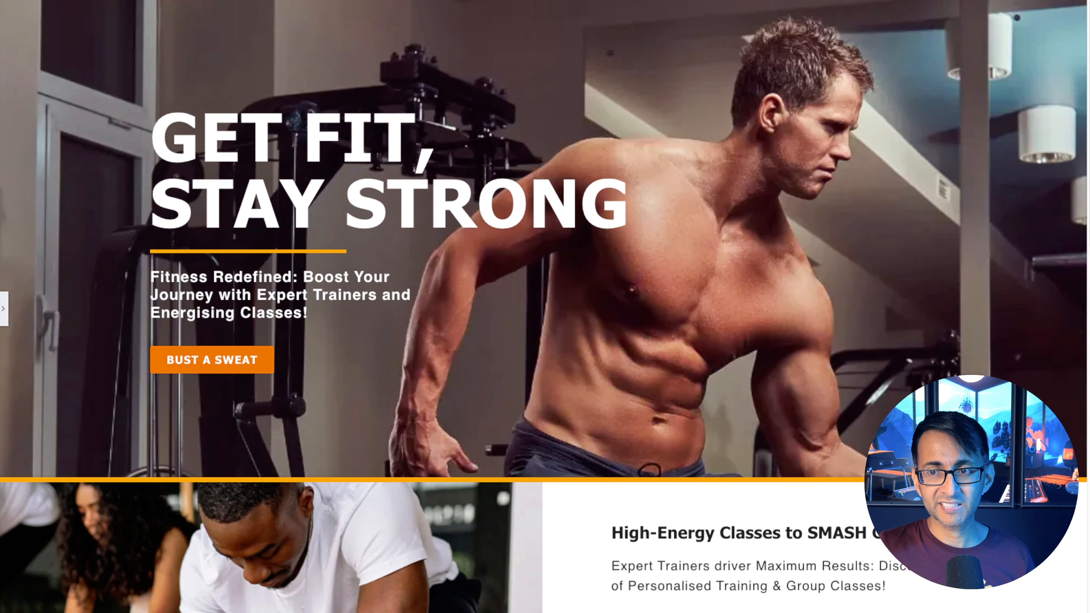
scroll(545, 306, down, 10)
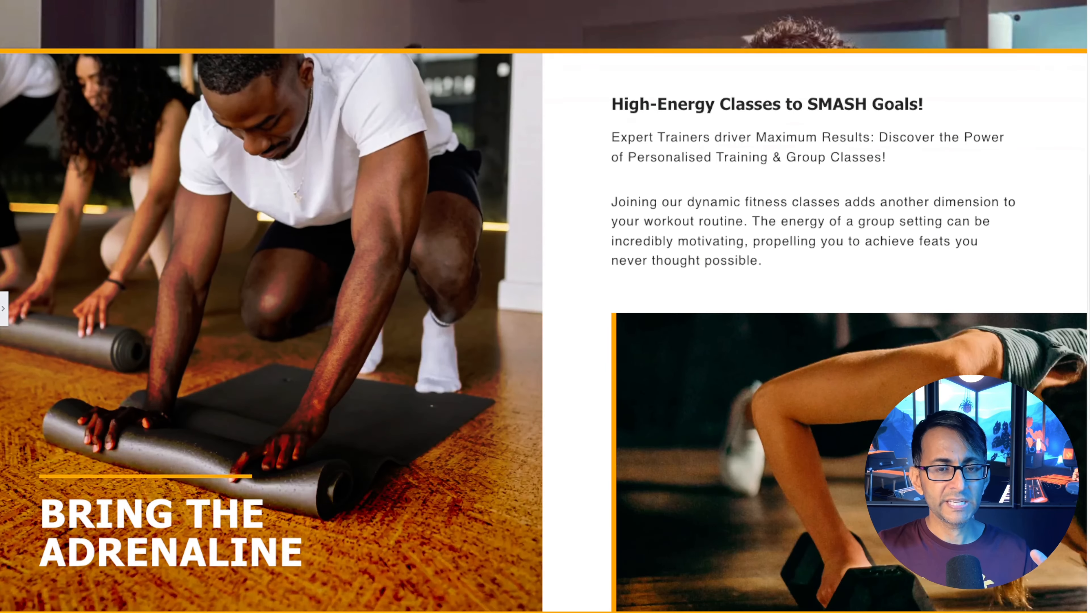
scroll(544, 306, up, 9)
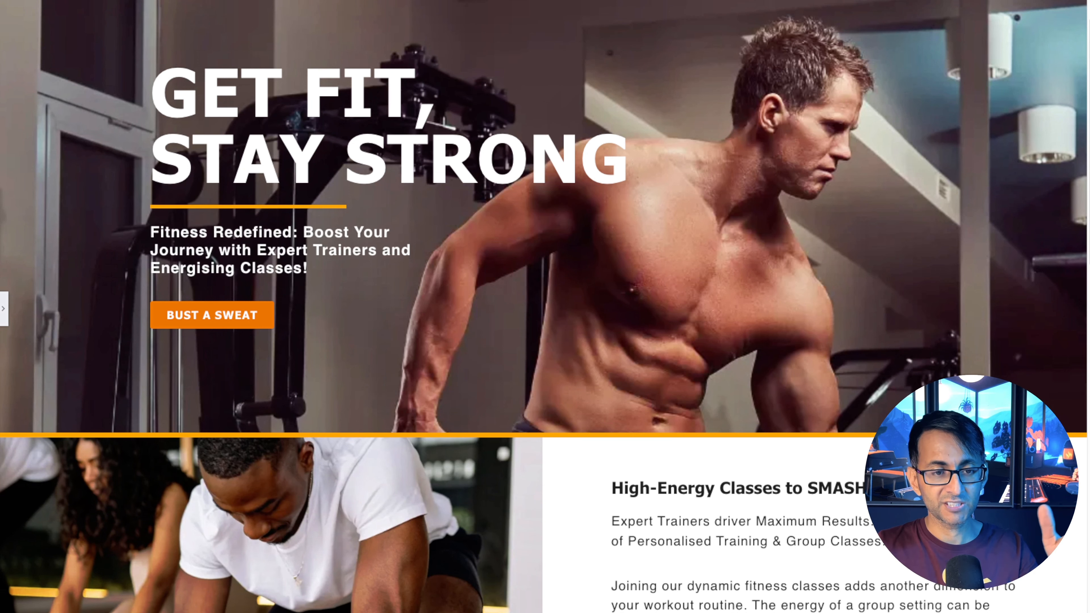
scroll(545, 306, down, 3)
scroll(545, 307, down, 6)
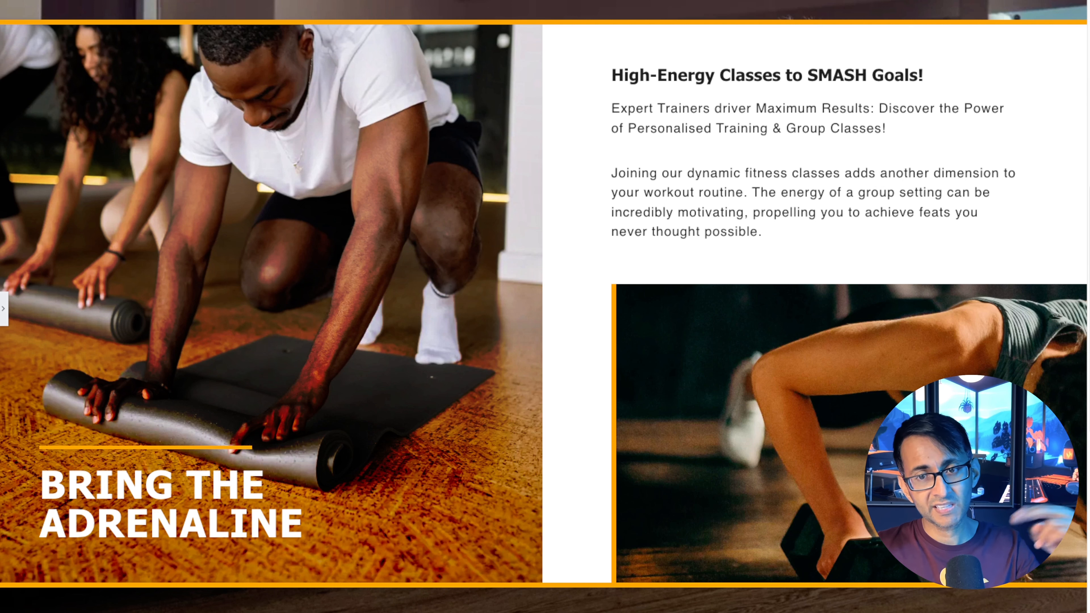
scroll(786, 253, down, 4)
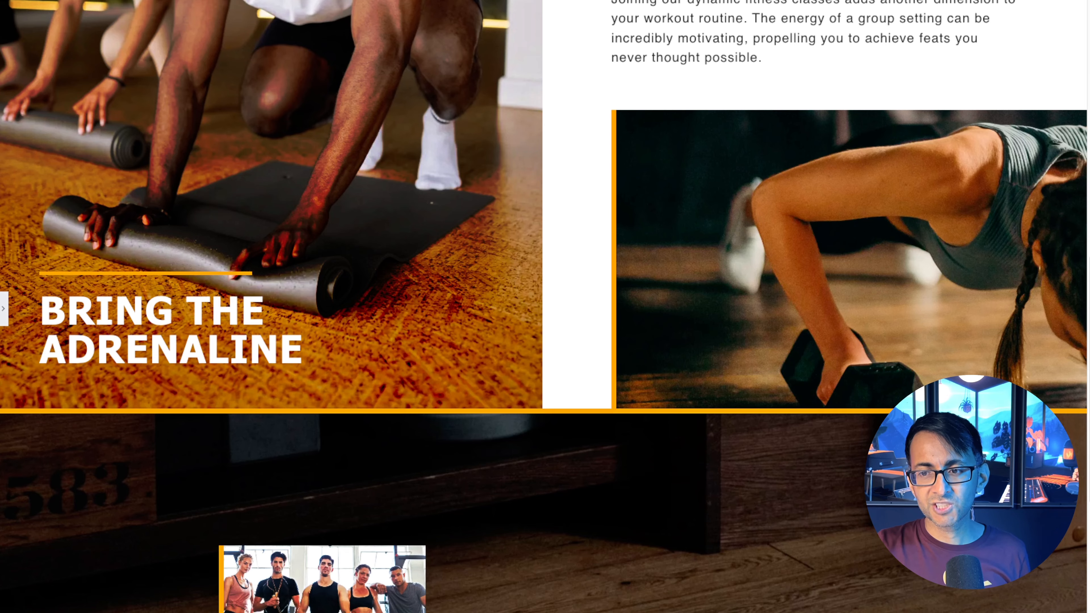
scroll(544, 306, down, 6)
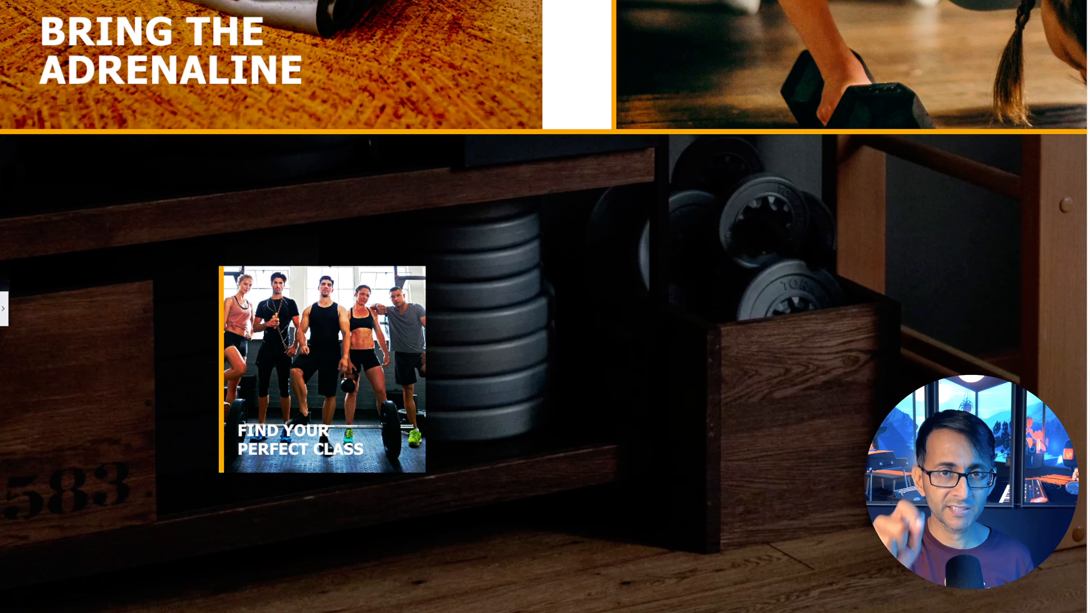
Restore the panel and inspect each of the Blog section's containers in the Navigator
click(4, 309)
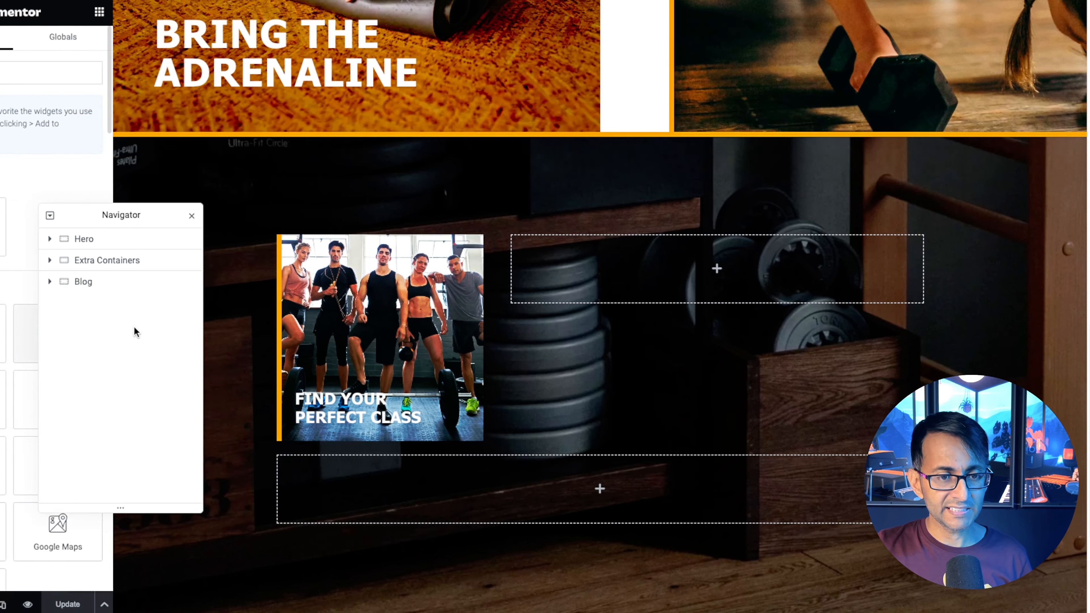
click(49, 282)
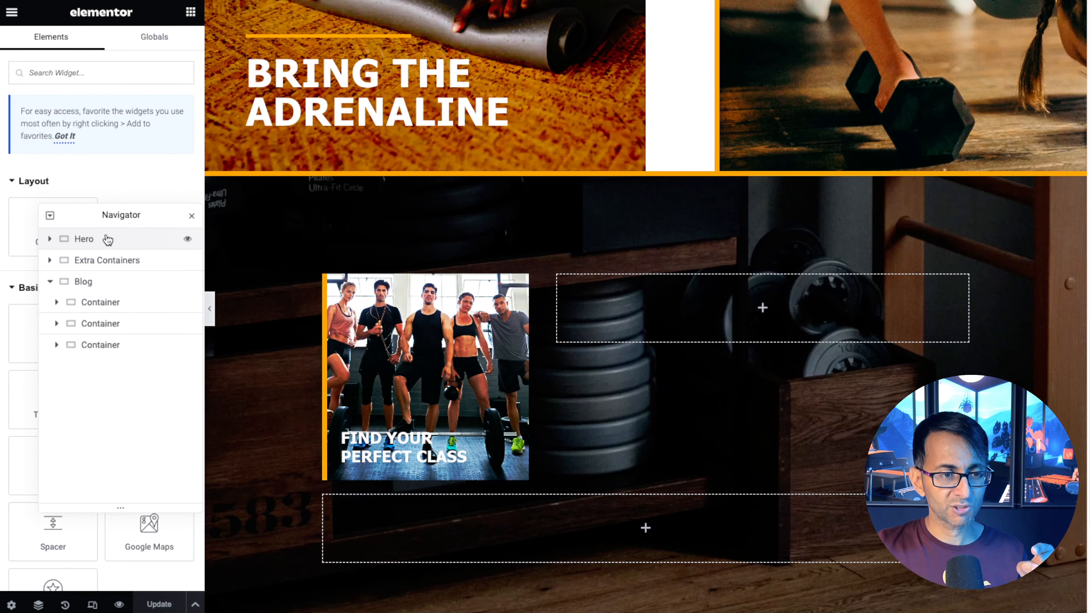
drag(118, 220, 261, 206)
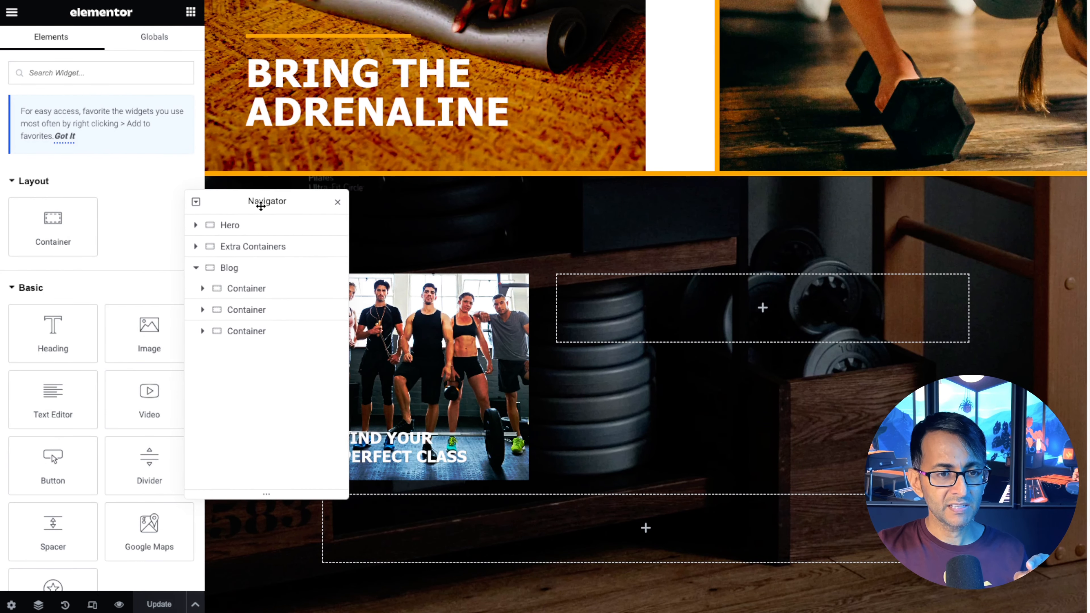
click(237, 293)
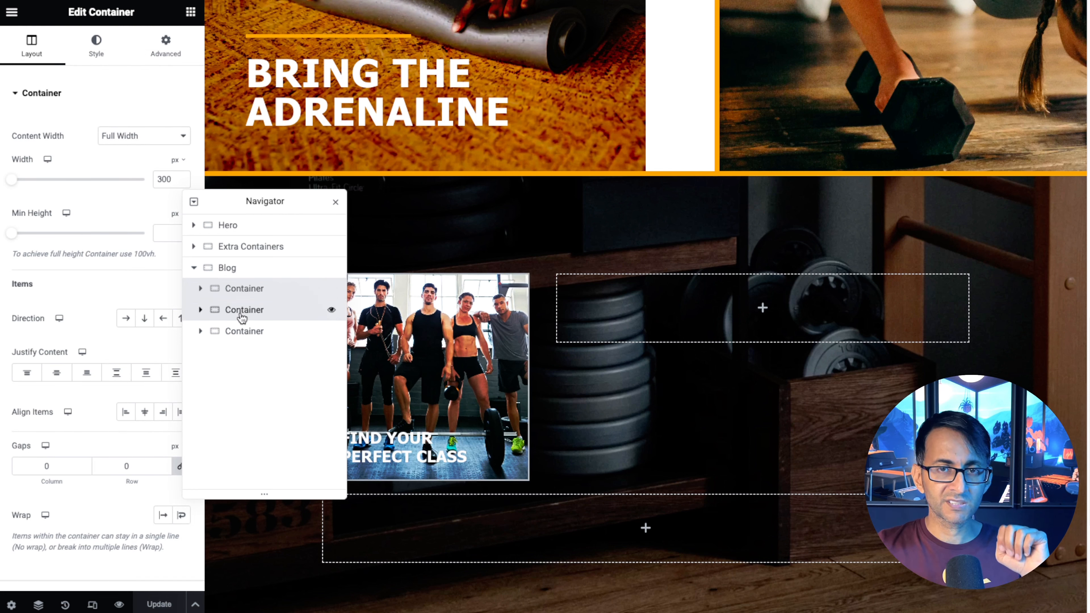
click(243, 333)
click(244, 333)
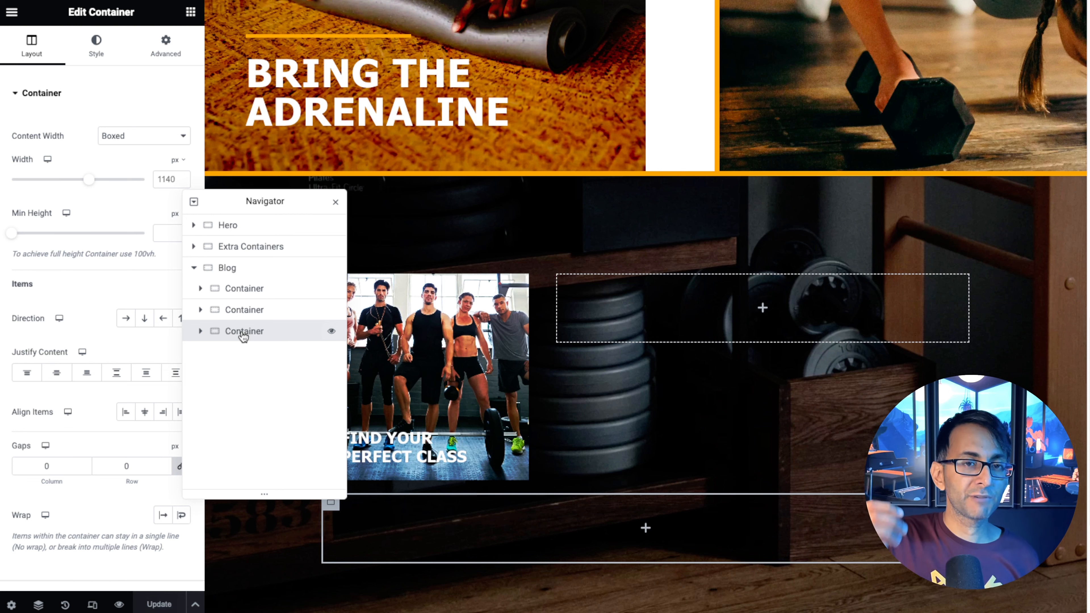
click(245, 289)
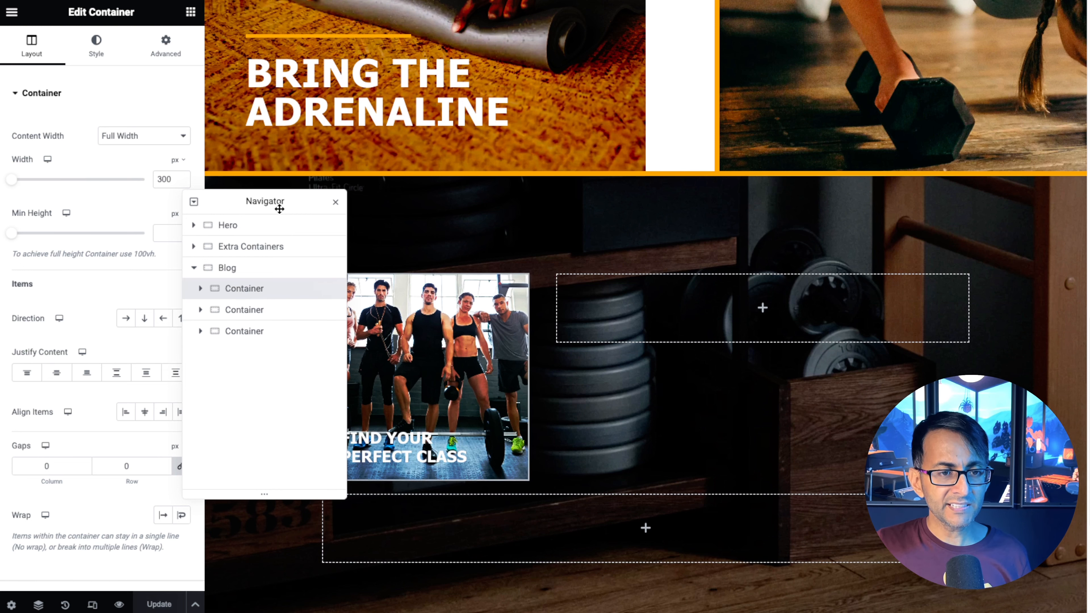
drag(277, 202, 763, 214)
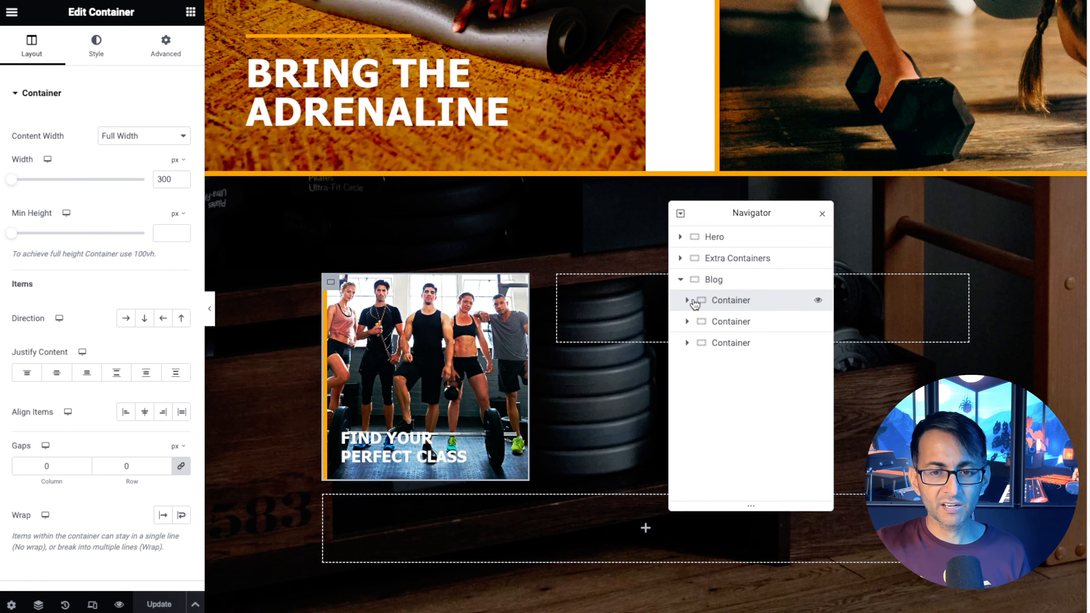
Open the Call to Action card's Content settings, trying then removing a test button label
click(688, 301)
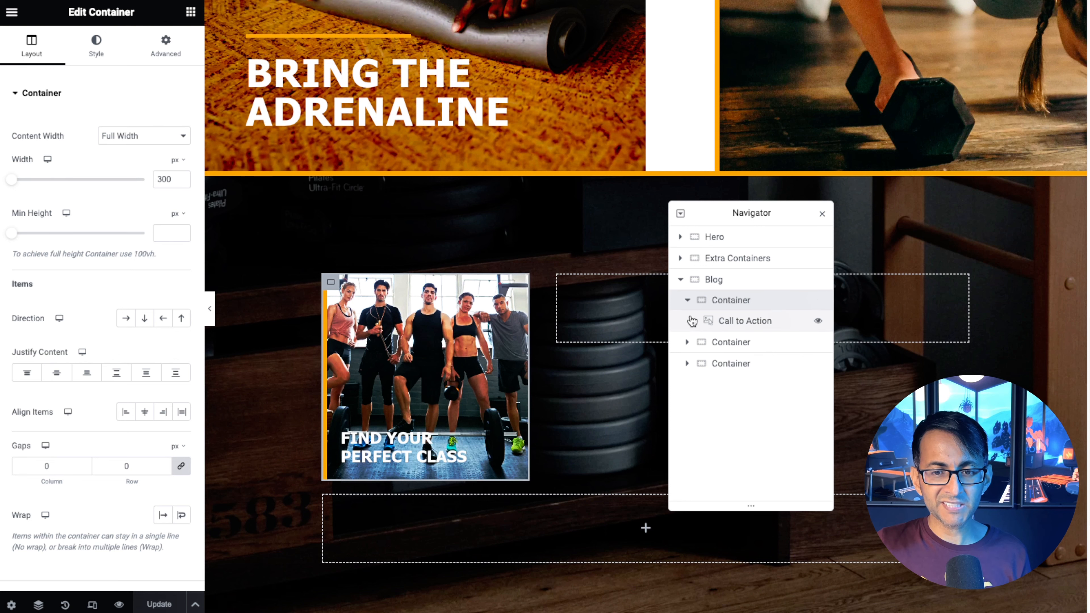
click(735, 327)
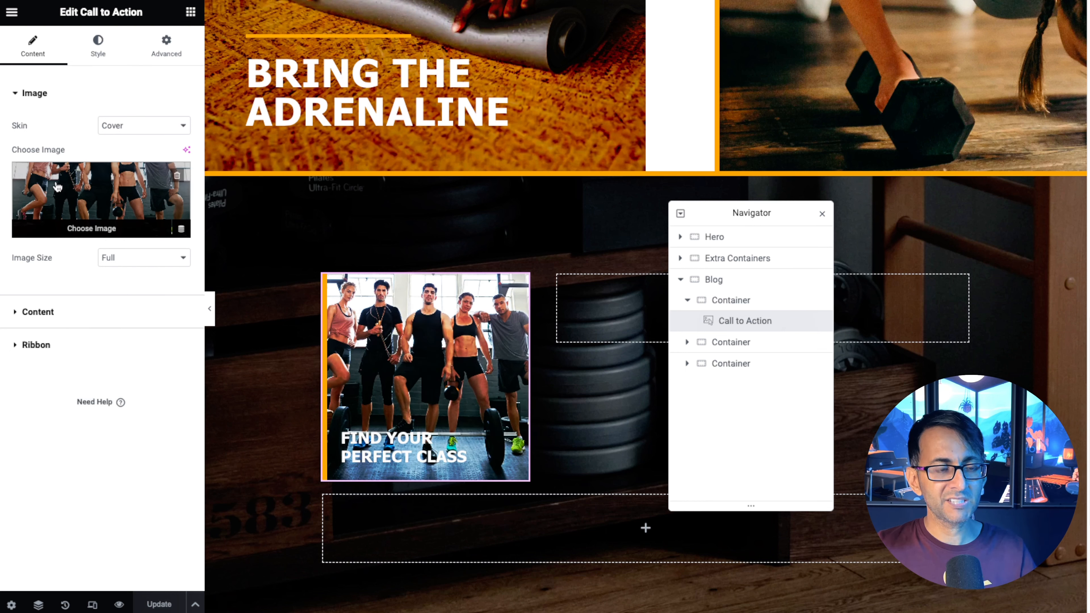
click(47, 312)
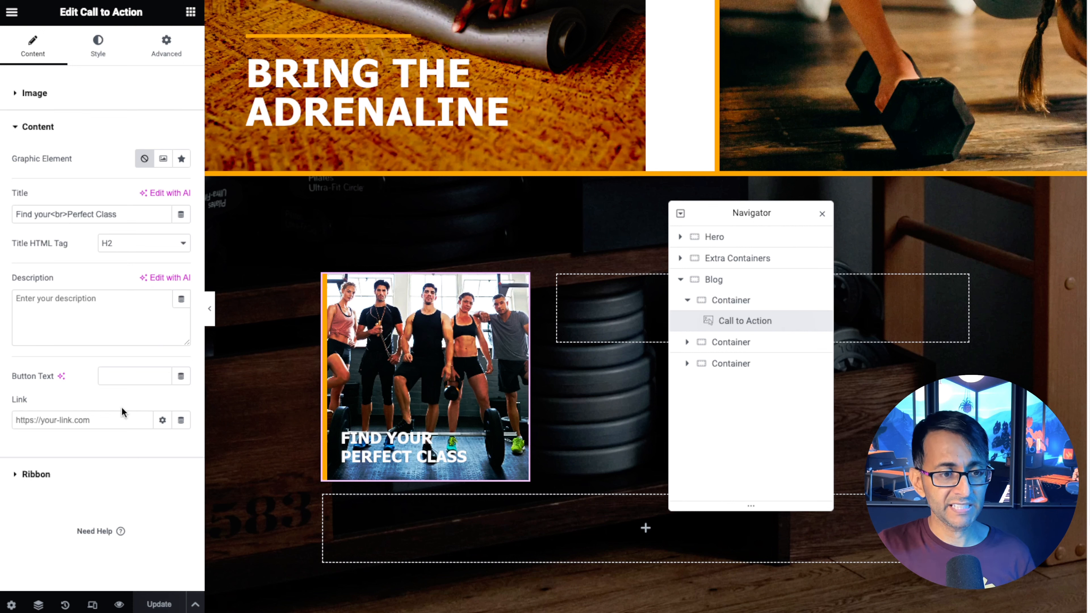
click(121, 377)
text(erer)
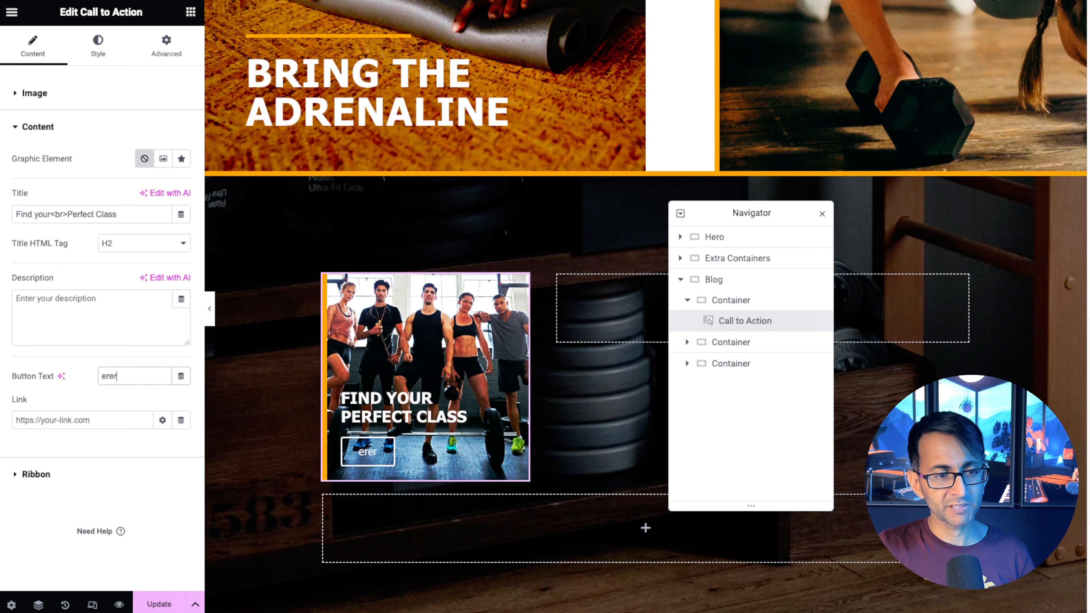
key(BackSpace)
key(BackSpace)
key(BackSpace)
key(BackSpace)
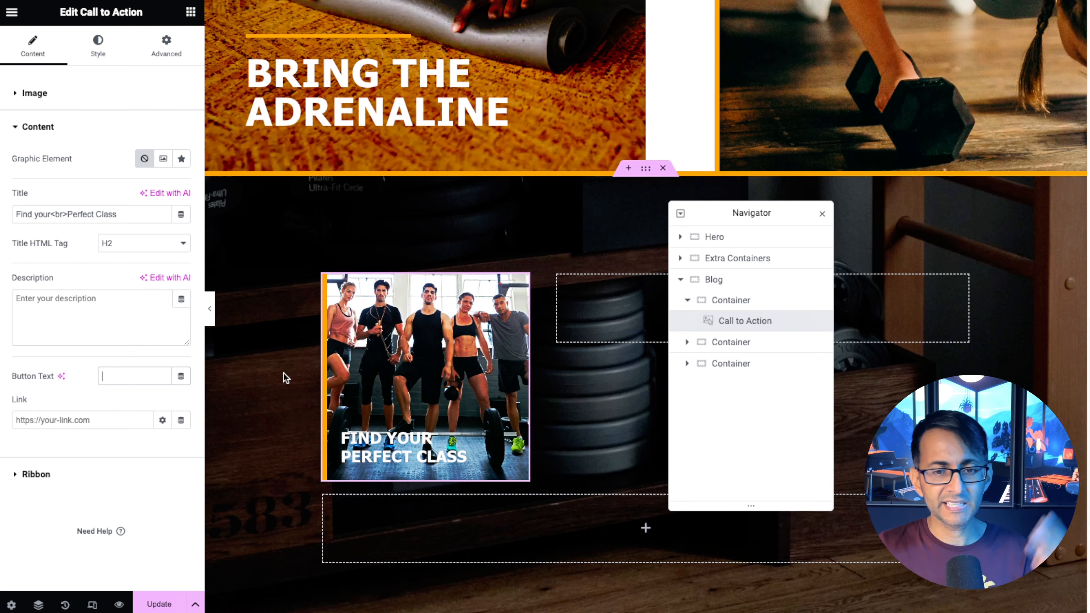
drag(784, 219, 330, 101)
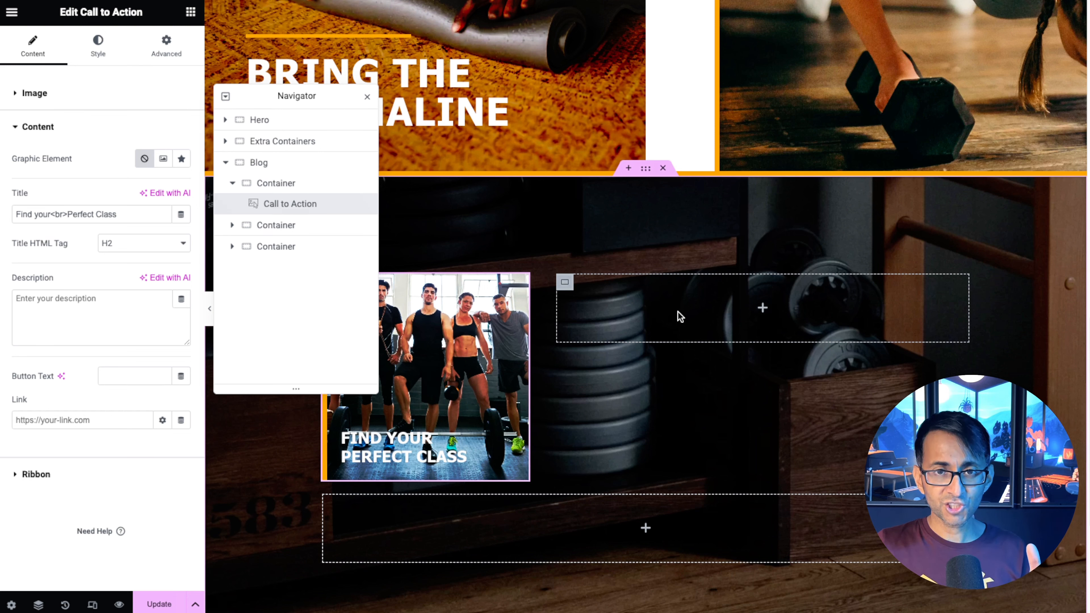
Compare the Blog containers' widths, then set the bottom container's Content Width to Full Width
click(259, 163)
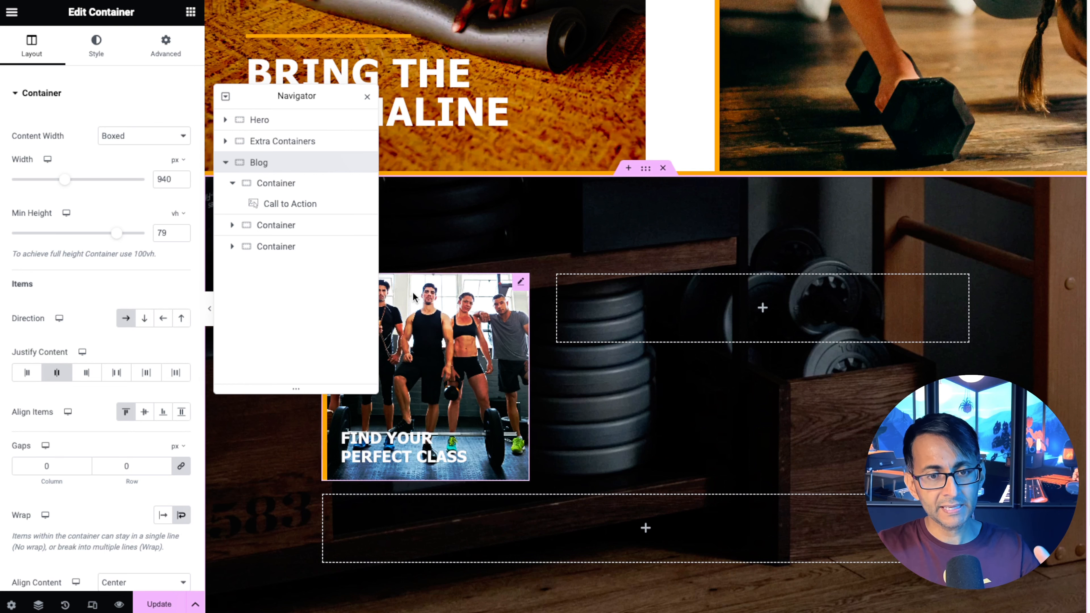
drag(311, 101, 882, 149)
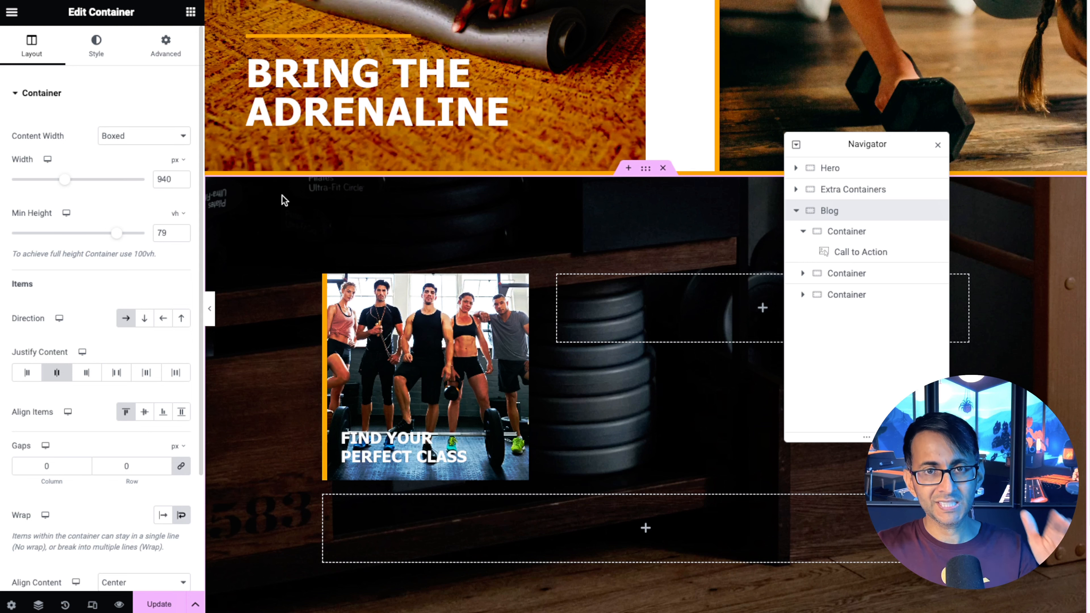
click(847, 231)
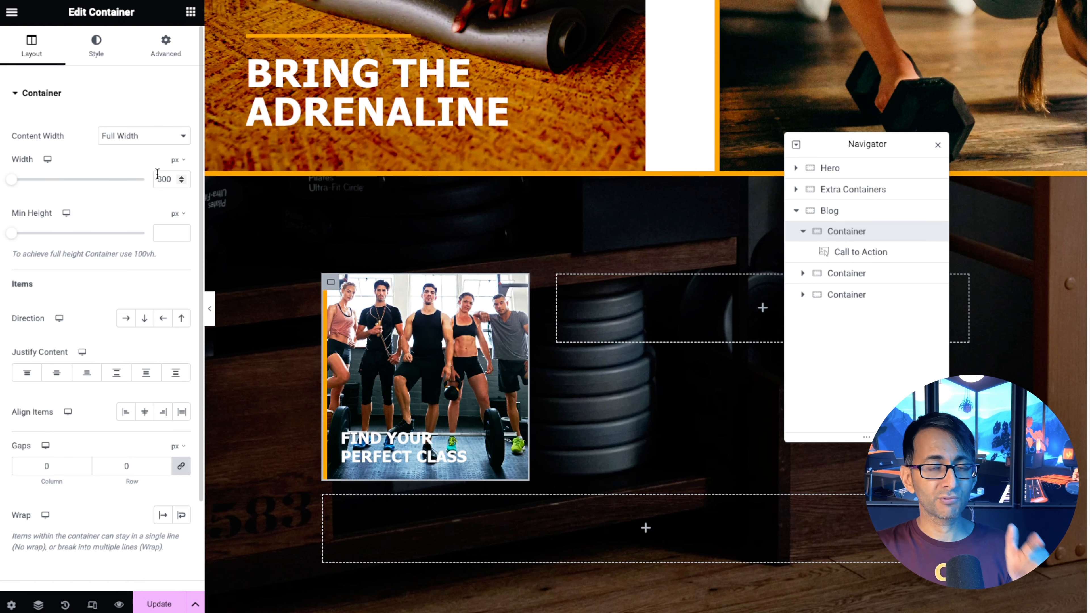
click(873, 273)
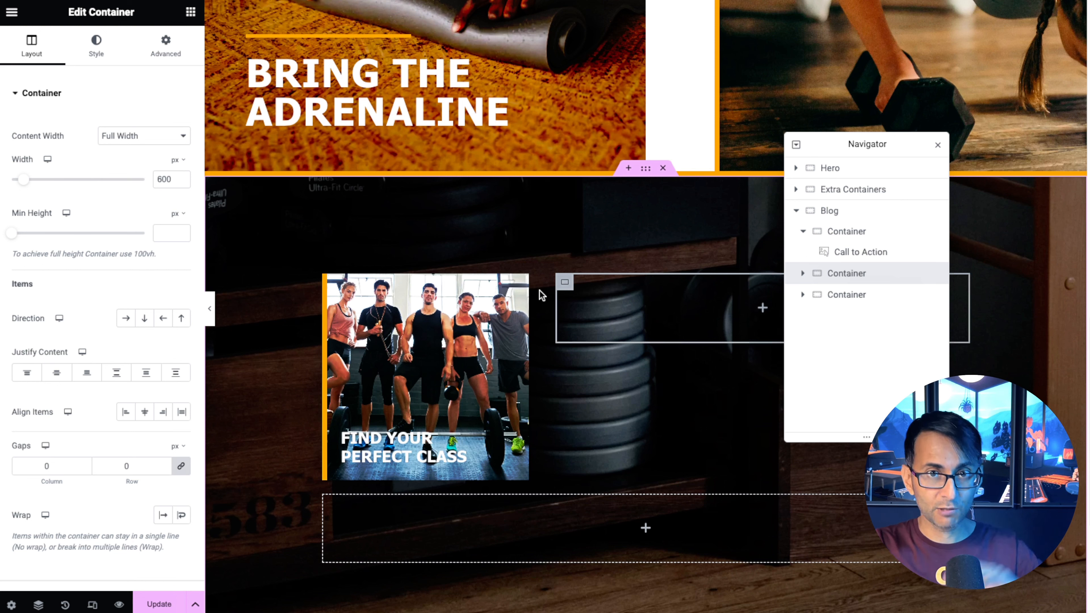
click(860, 294)
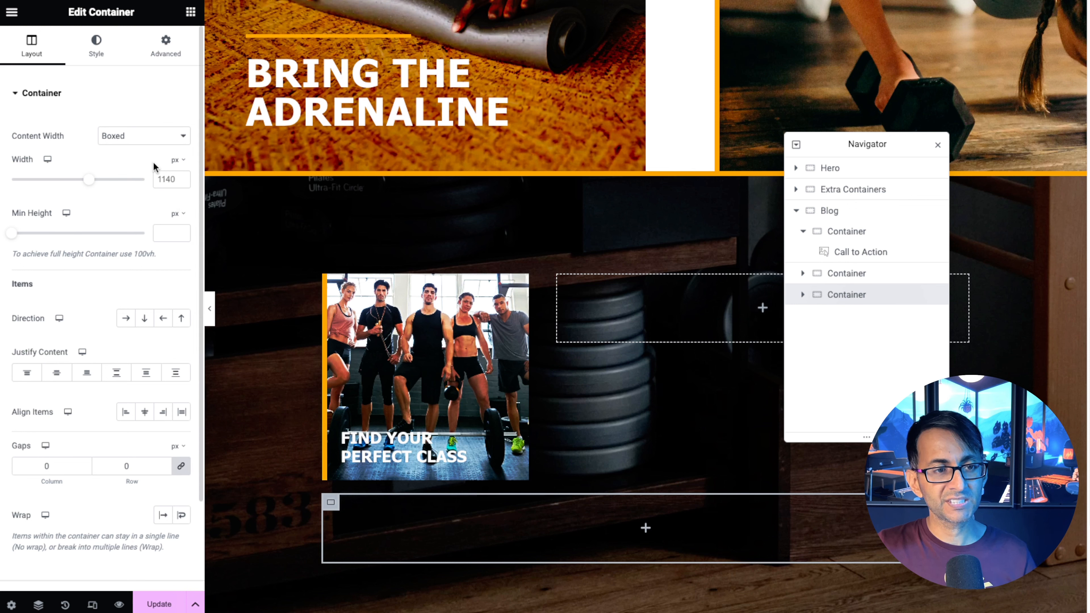
click(157, 146)
click(159, 150)
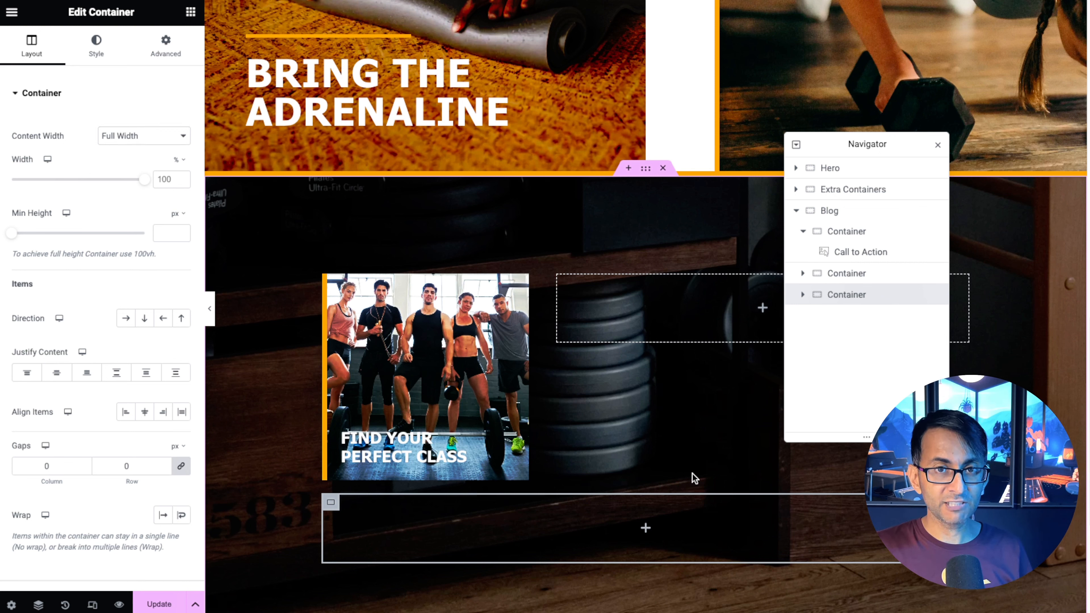
Drop a JetEngine Listing Grid into the bottom Blog container and choose Sessions Listing
click(190, 12)
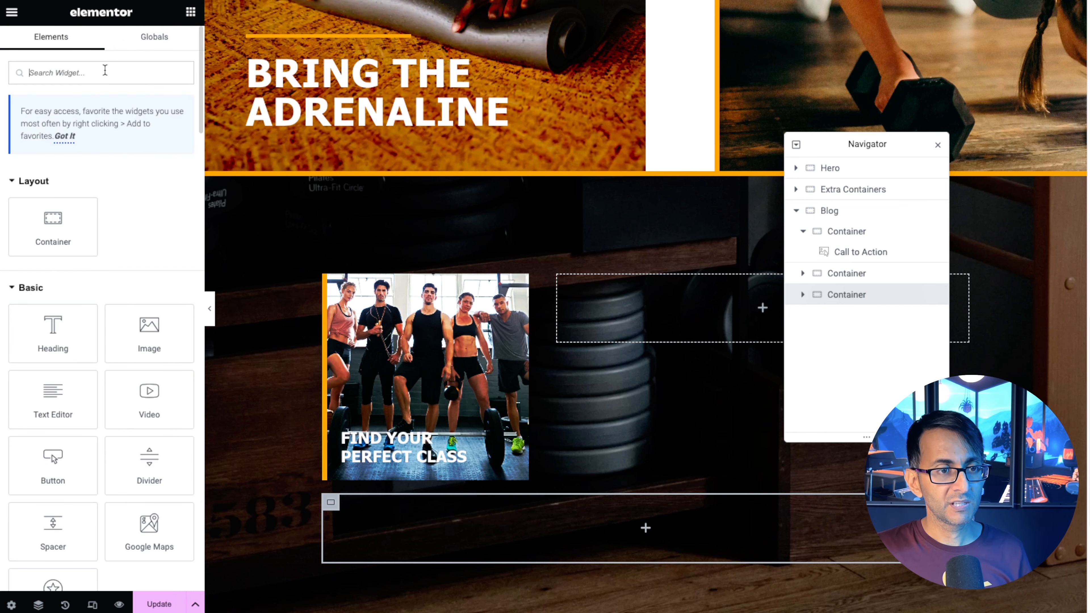
text(listing)
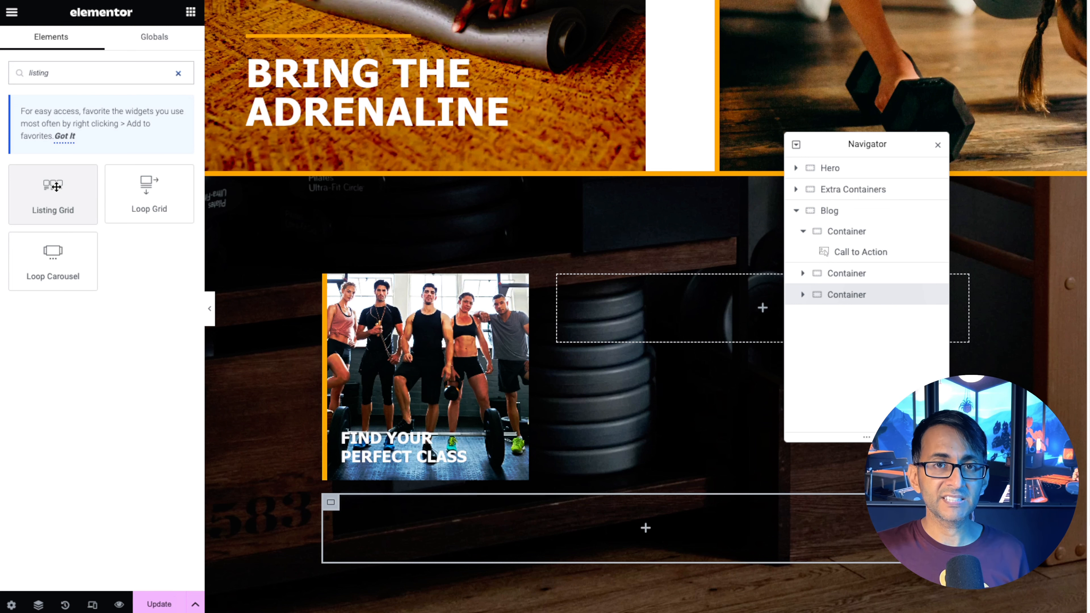
drag(56, 186, 640, 522)
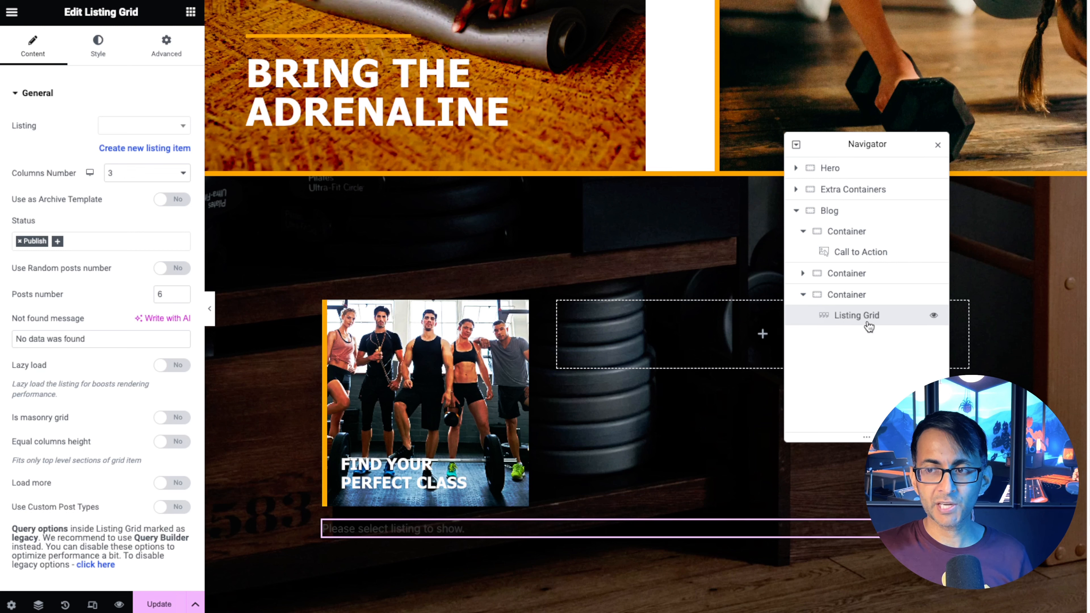
click(128, 132)
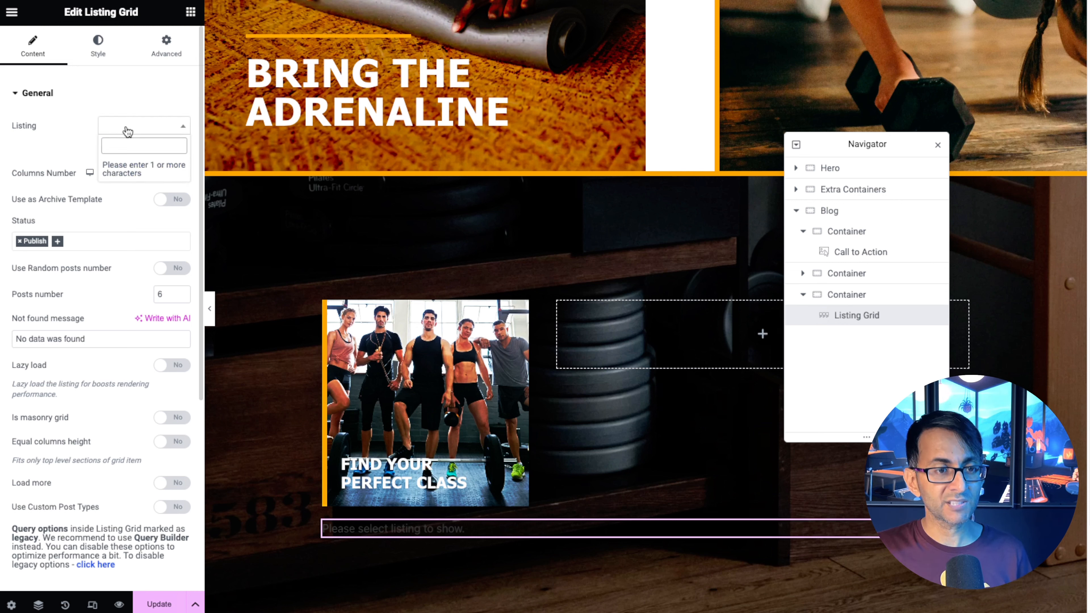
text(list)
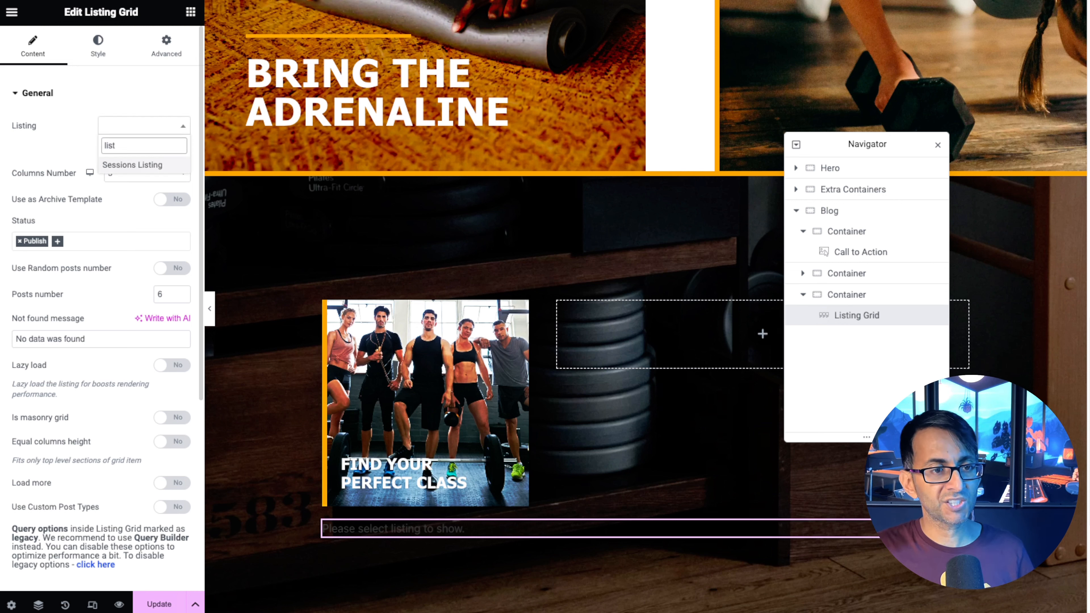
click(149, 168)
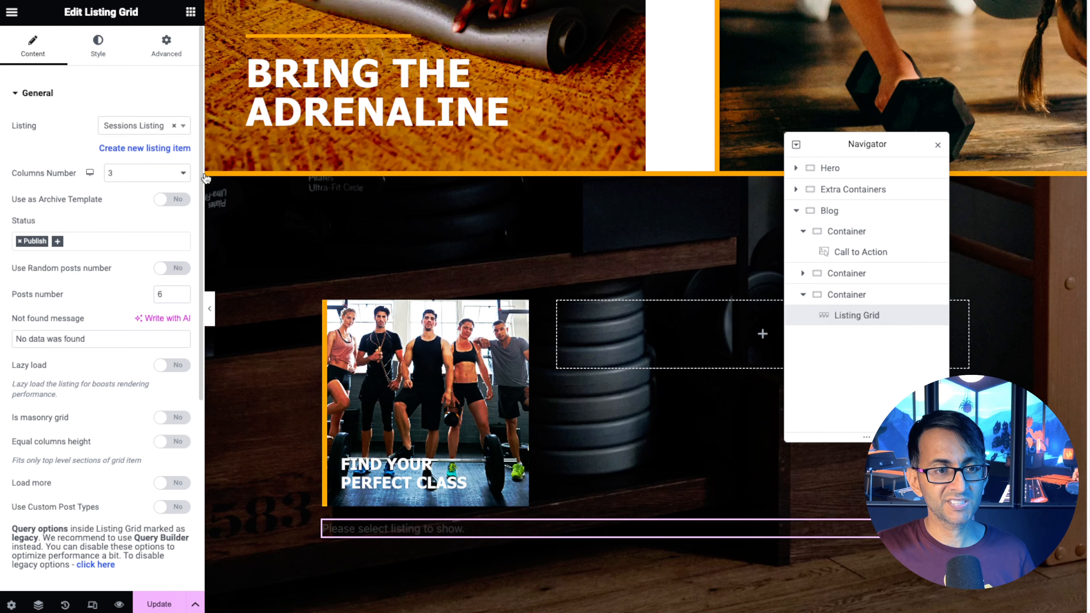
Try 2 and 4 columns, settle the Listing Grid on 3 columns, and open Posts Query
drag(875, 150, 215, 103)
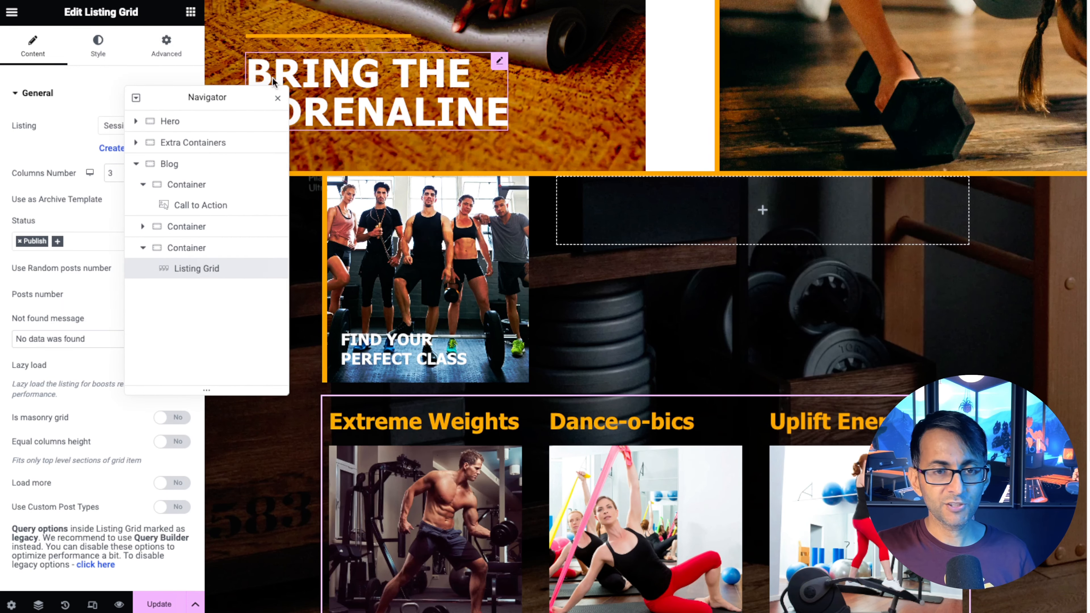
scroll(1088, 355, down, 5)
scroll(1088, 355, down, 4)
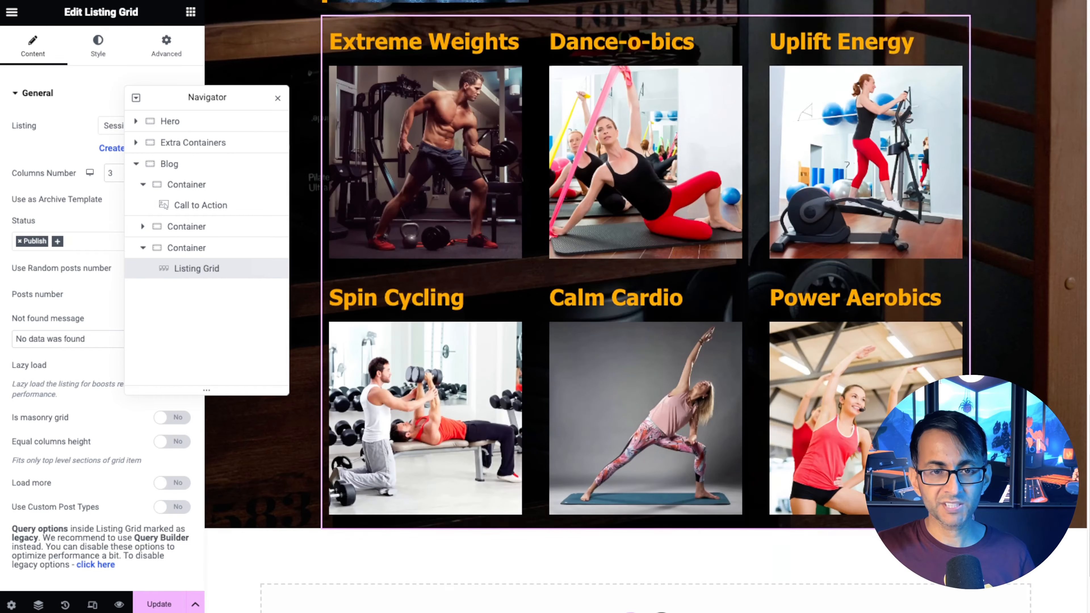
scroll(1088, 355, up, 2)
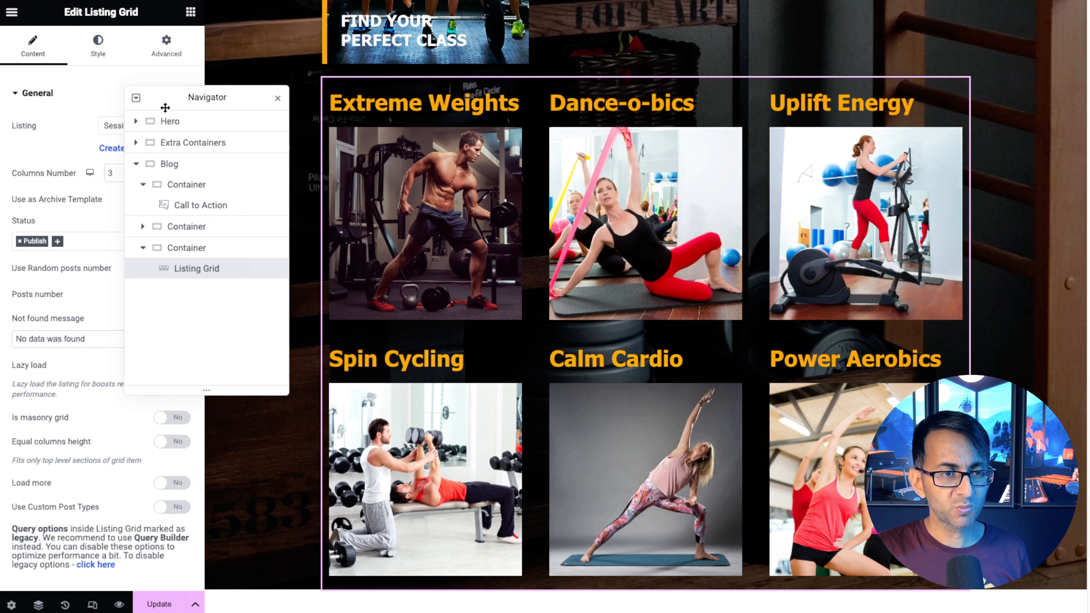
drag(165, 107, 960, 256)
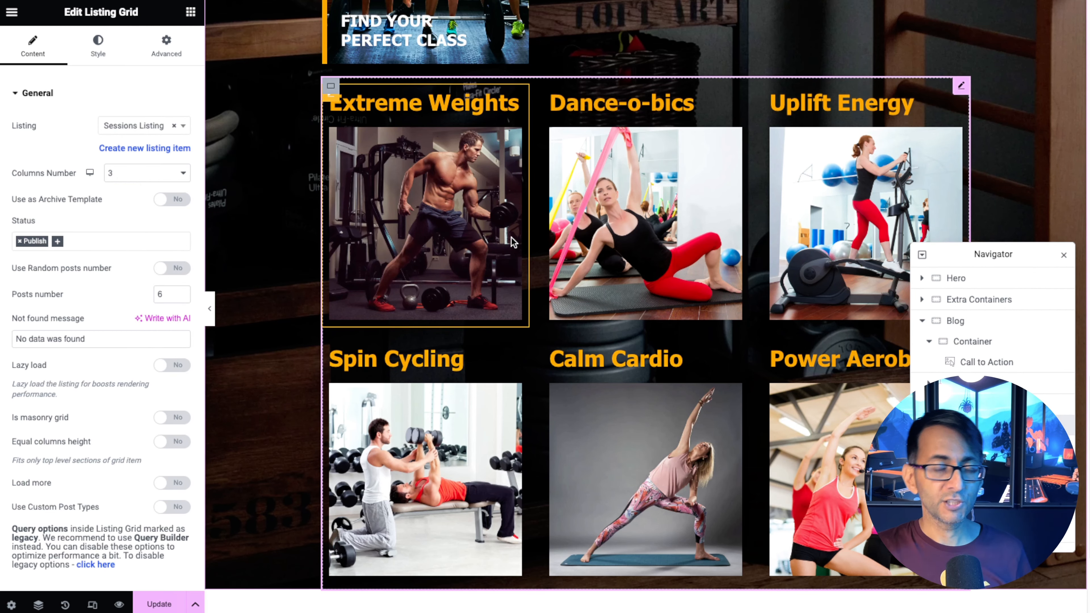
click(146, 173)
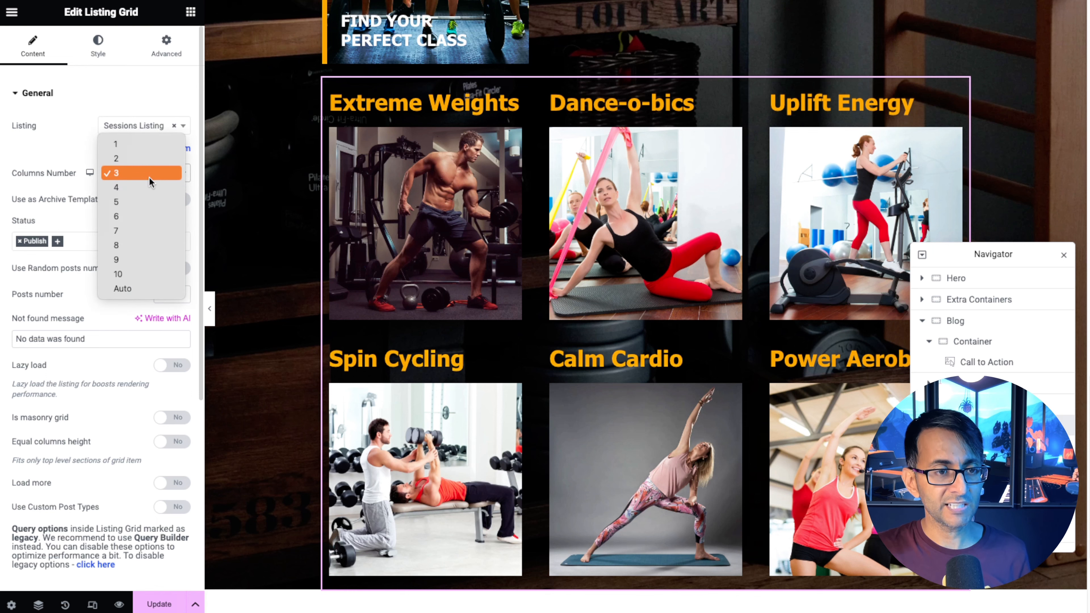
click(148, 161)
click(151, 173)
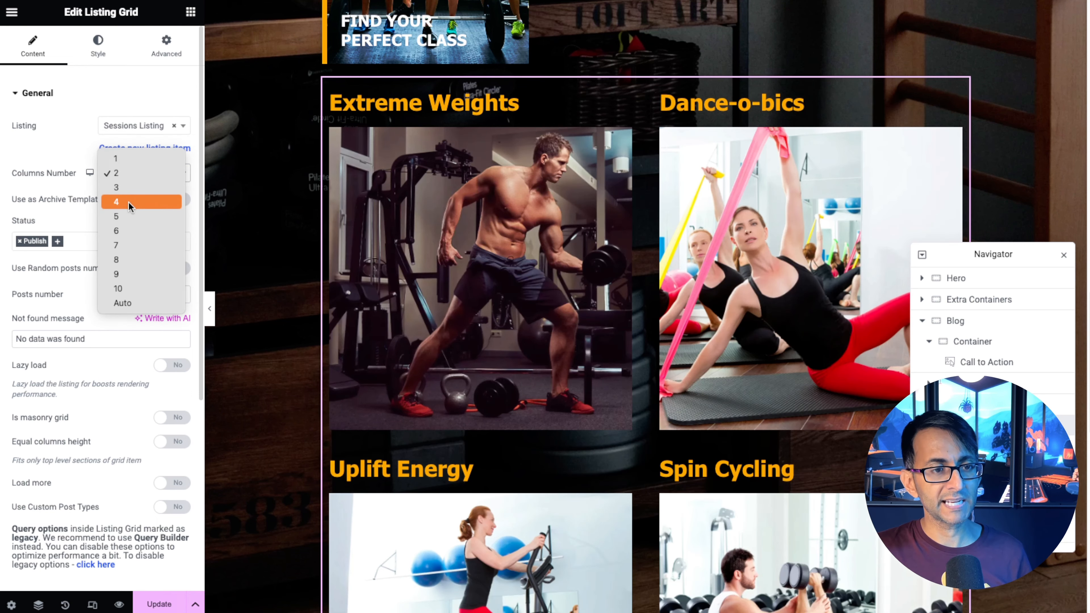
click(129, 202)
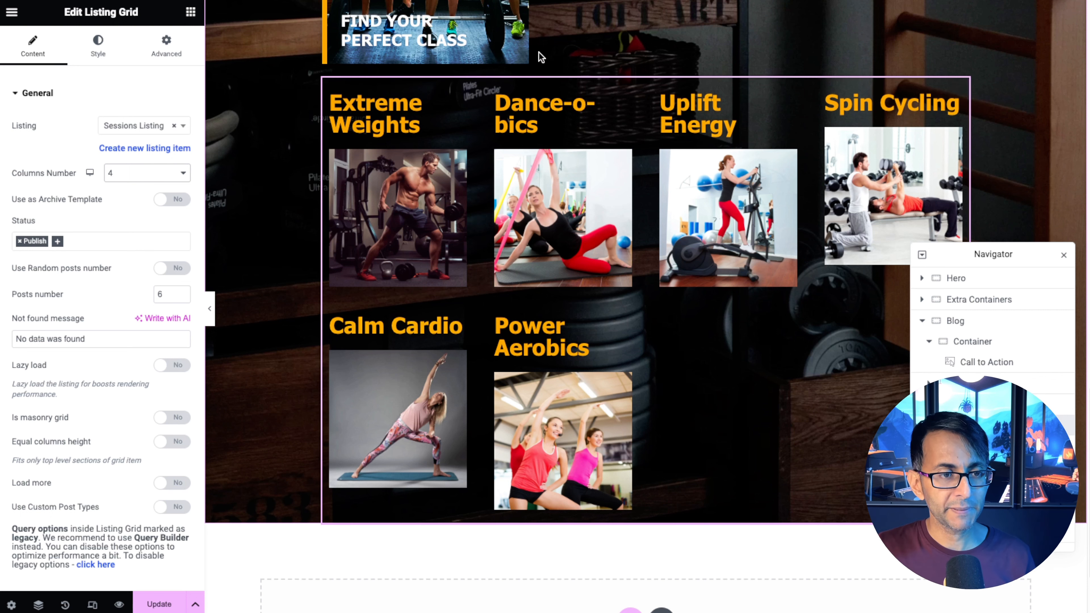
click(136, 173)
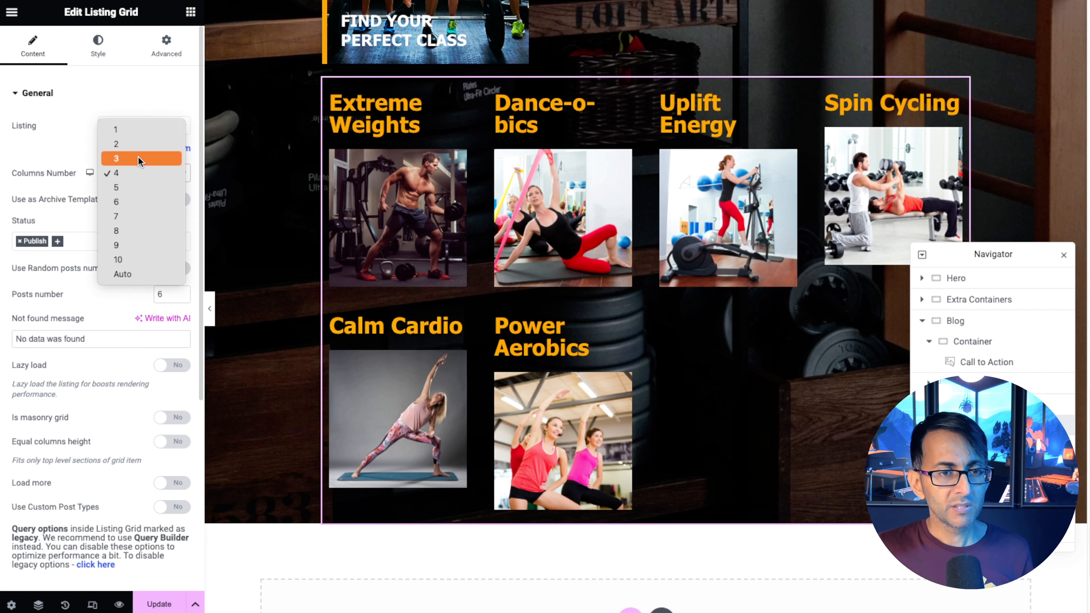
click(138, 159)
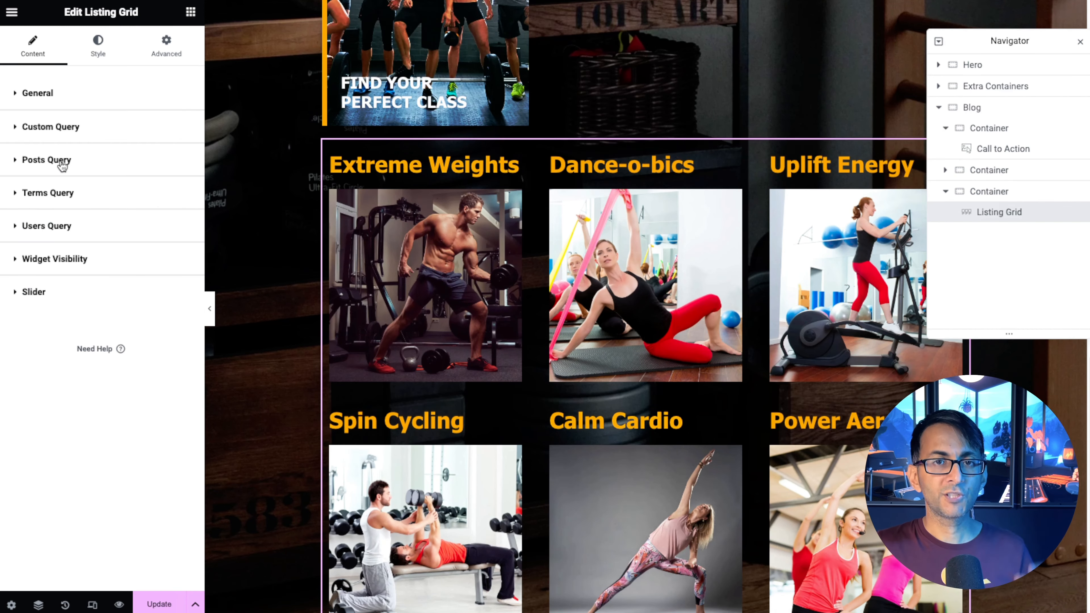
click(43, 160)
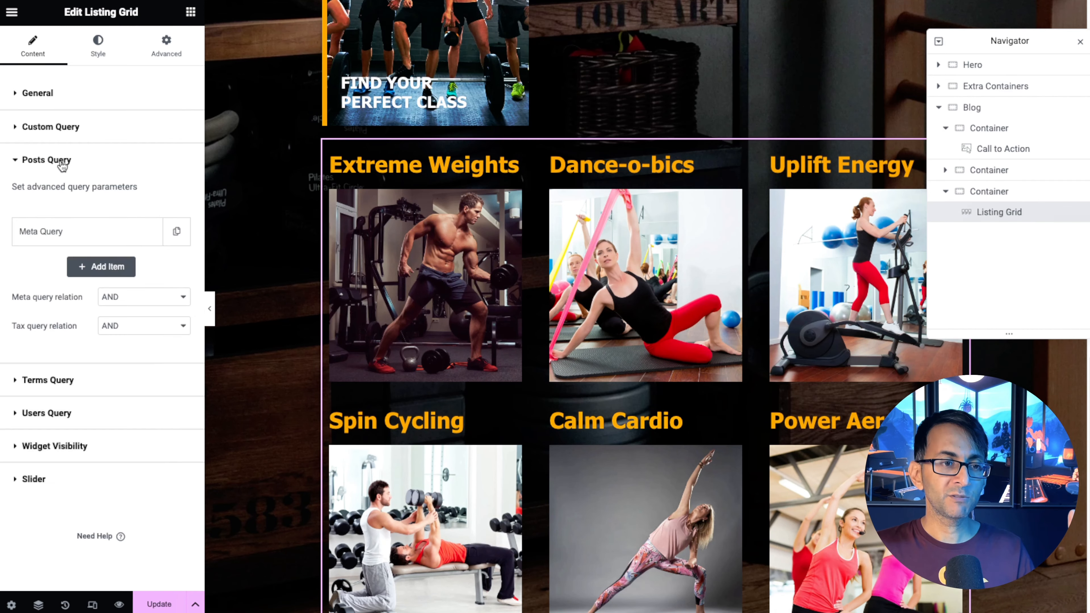
Add a meta query item with key 'trainer' and a trainer's name as value, then remove it
click(104, 266)
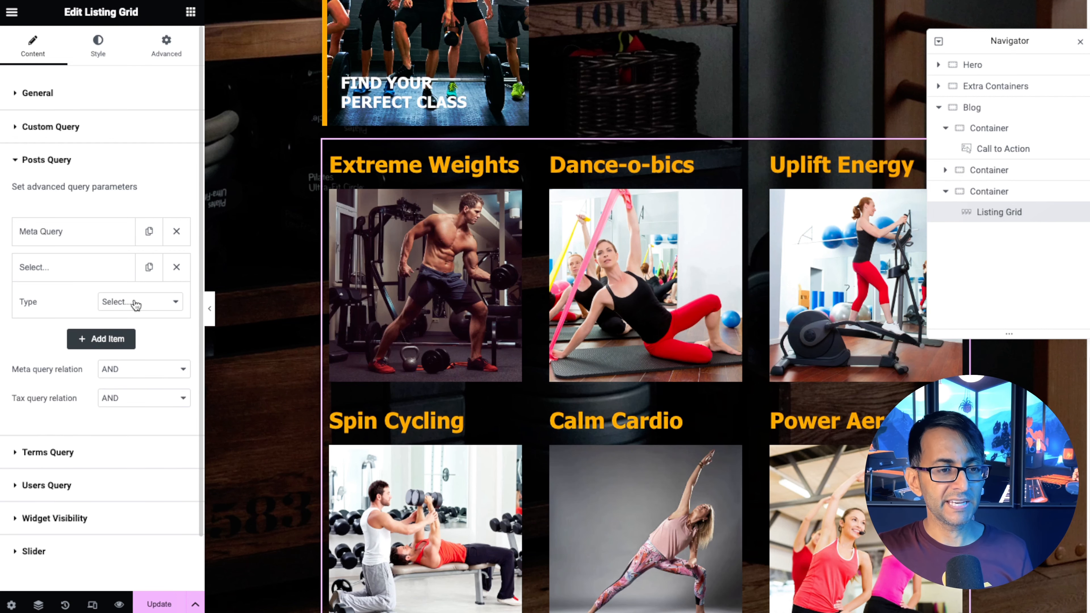
click(134, 301)
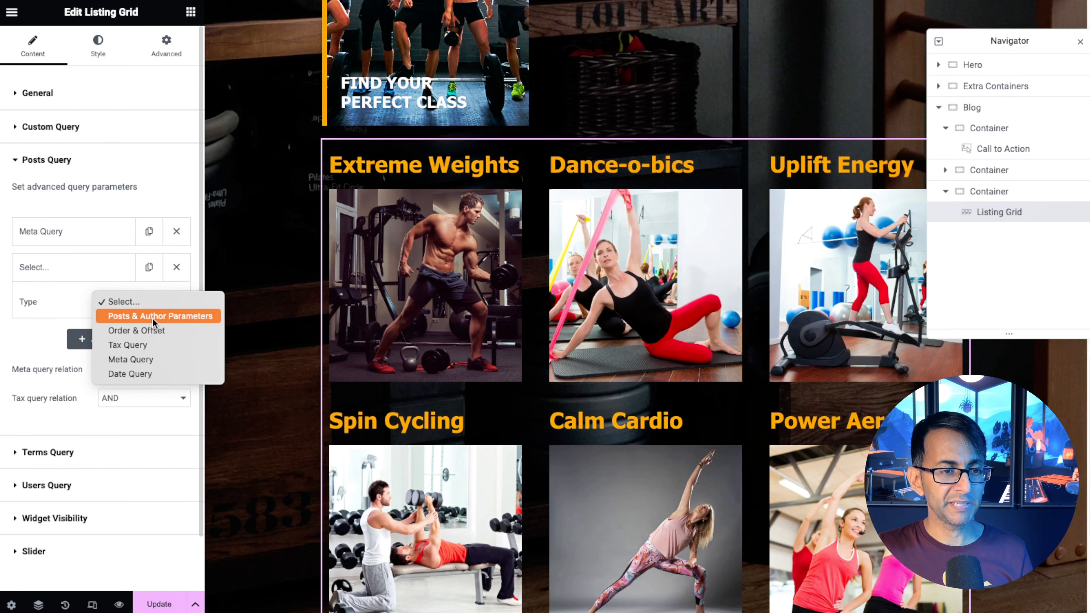
click(152, 361)
click(116, 327)
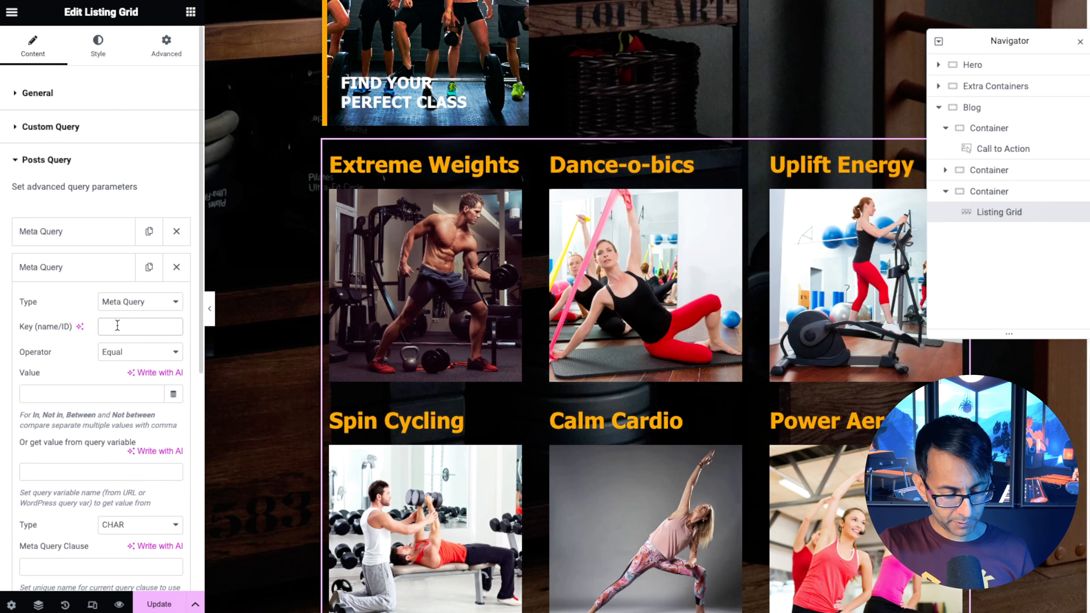
text(trainer)
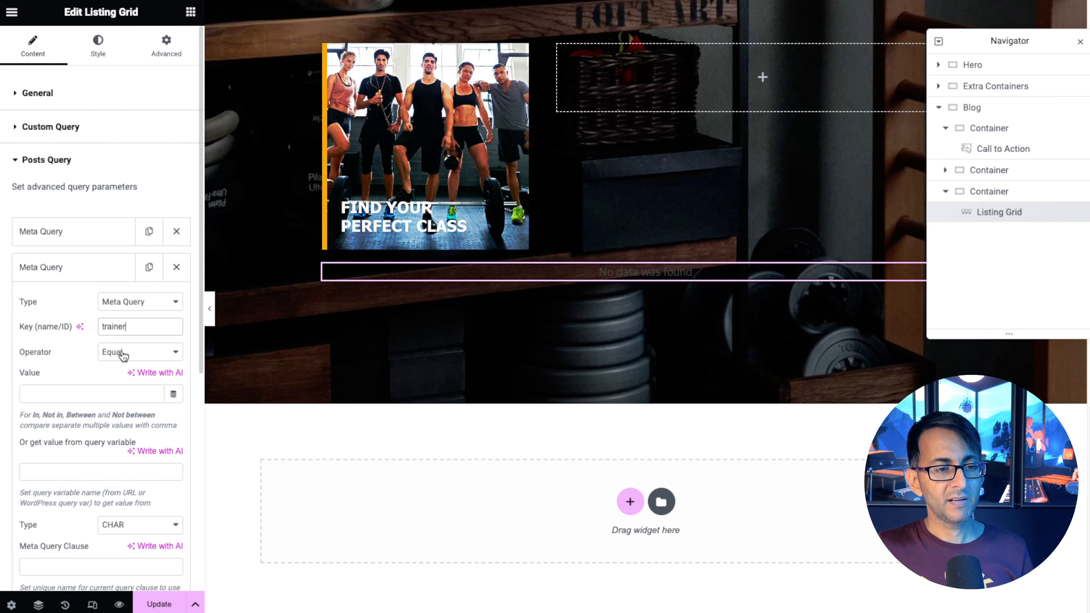
click(114, 395)
text(Ray)
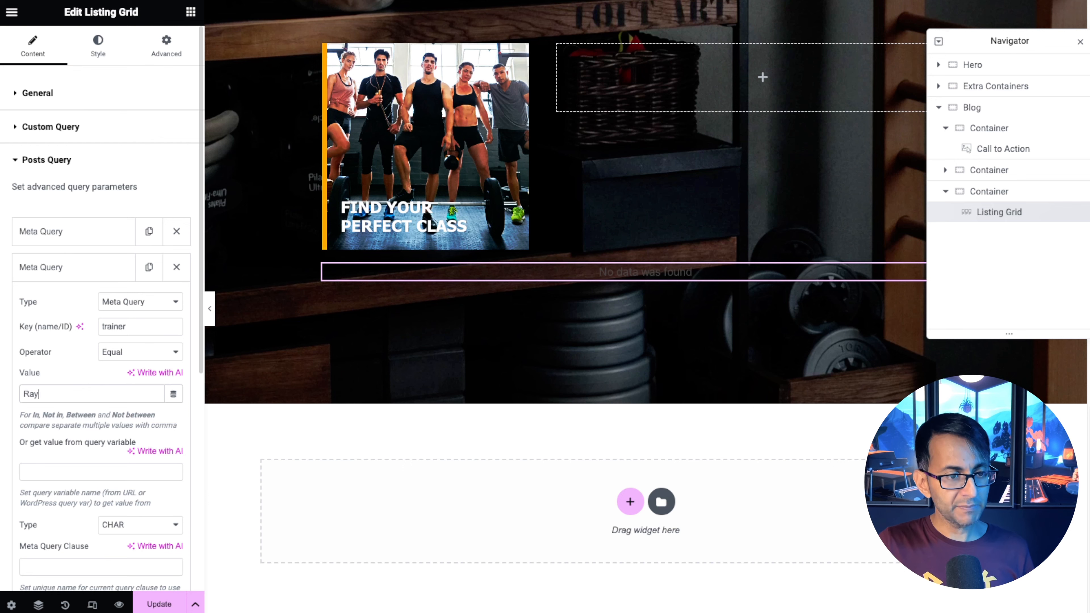
text(an Singh)
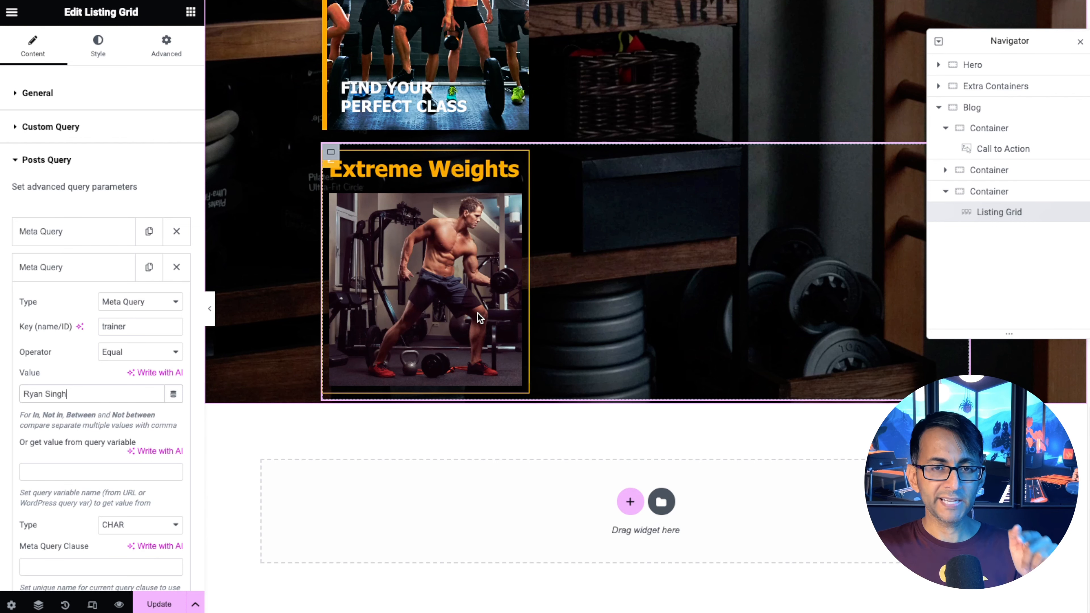
click(176, 267)
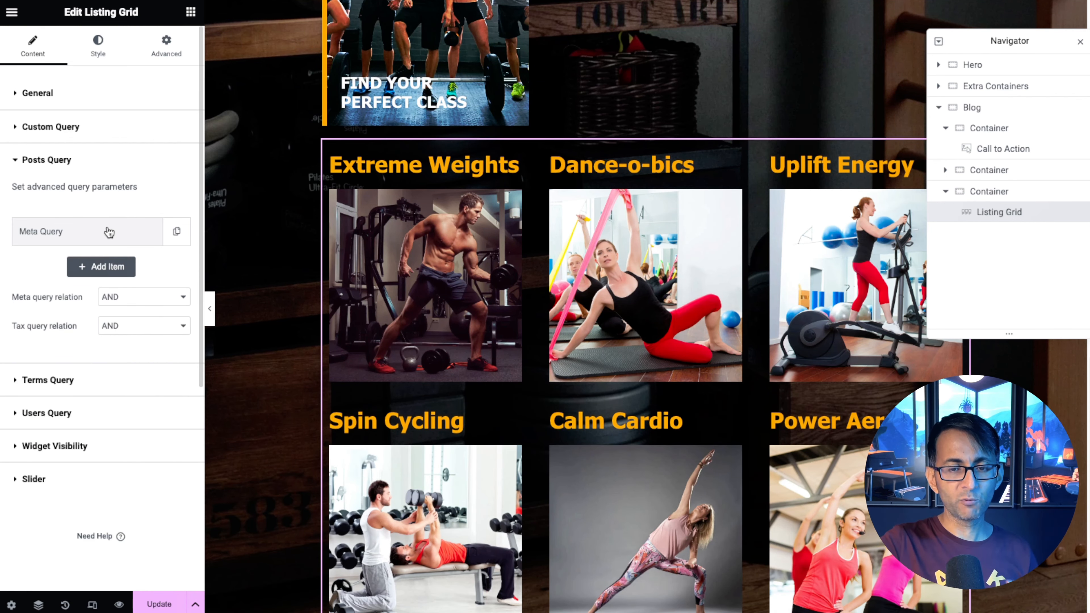
Look over the Slider and Terms Query settings, then delete the Listing Grid via the Navigator
click(89, 474)
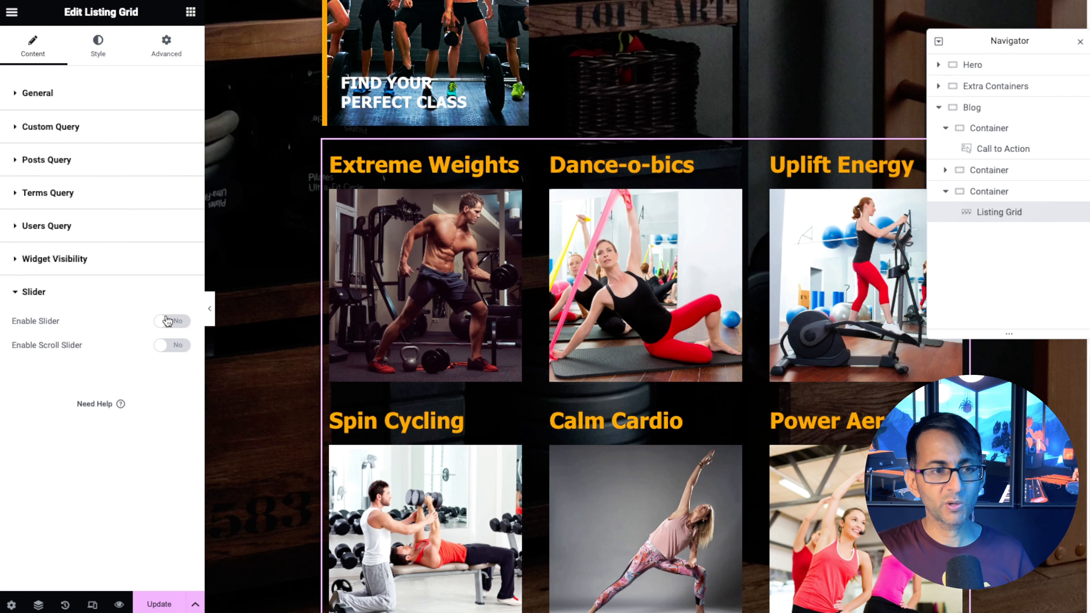
click(97, 194)
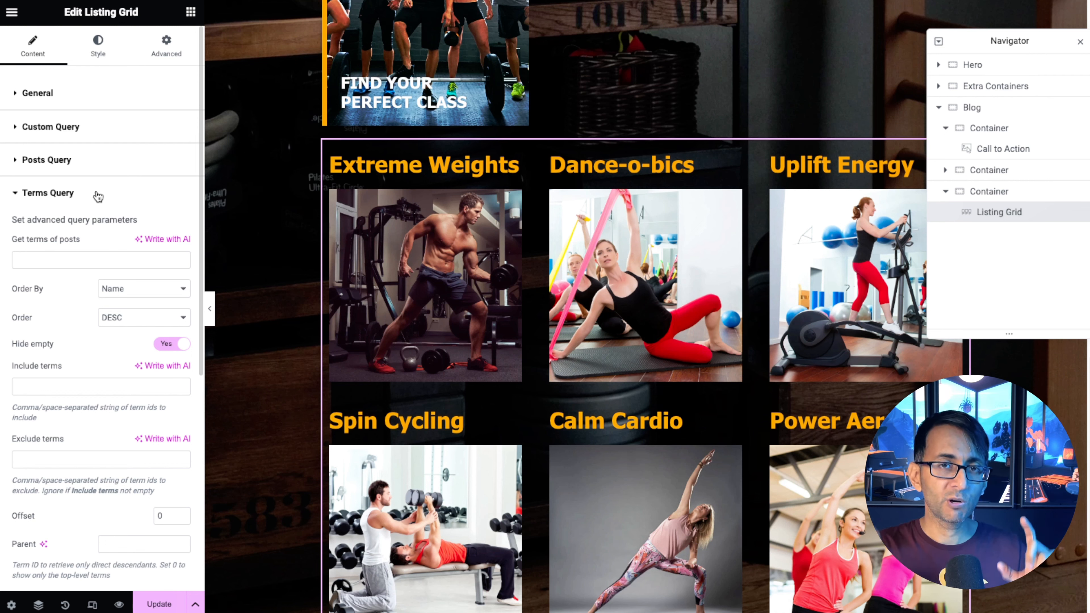
right_click(1013, 215)
click(1004, 458)
drag(1002, 39, 398, 274)
Search 'loop', drop a Loop Grid beside the Find Your Perfect Class card, and create its template
click(96, 77)
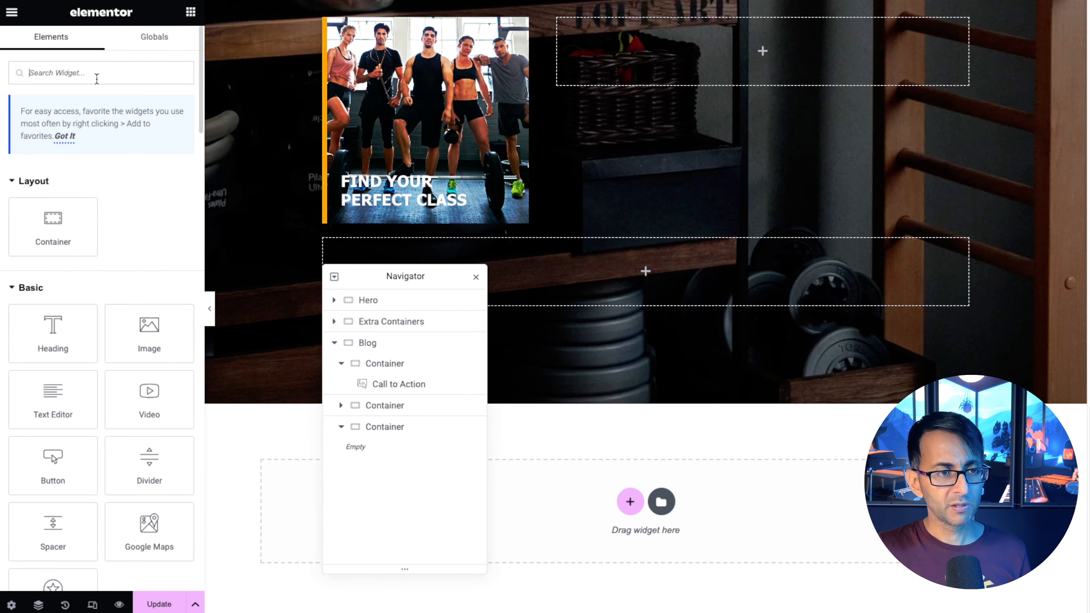
text(loop)
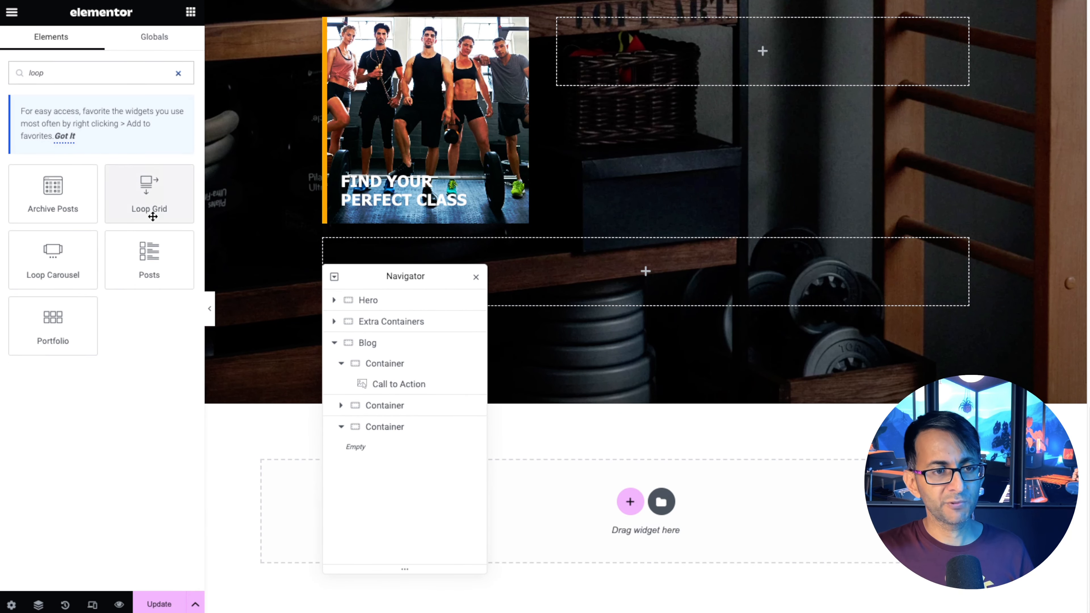
drag(151, 195, 704, 85)
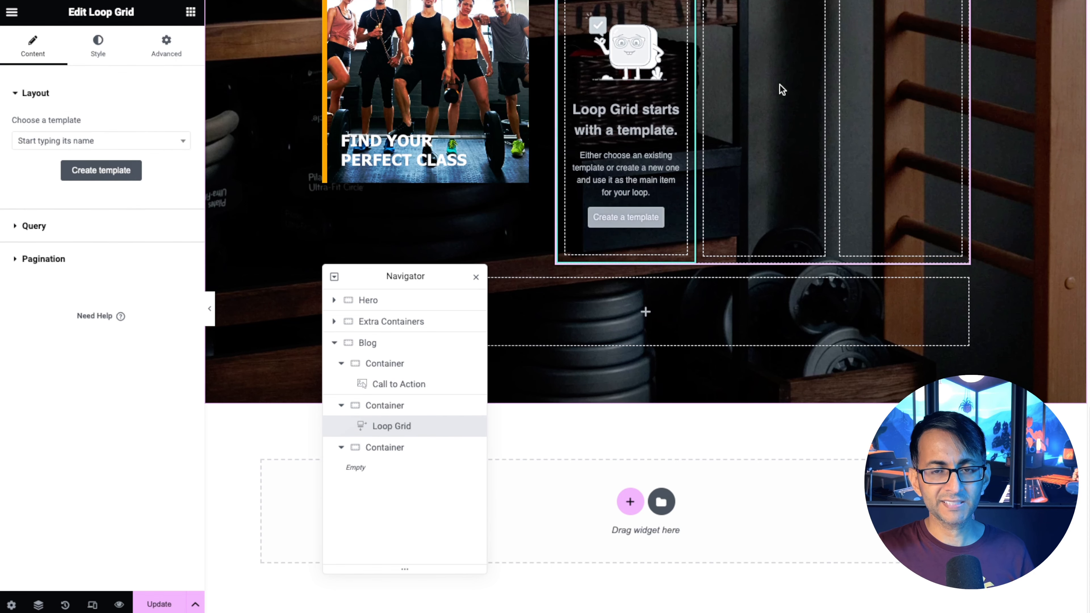
drag(410, 275, 275, 258)
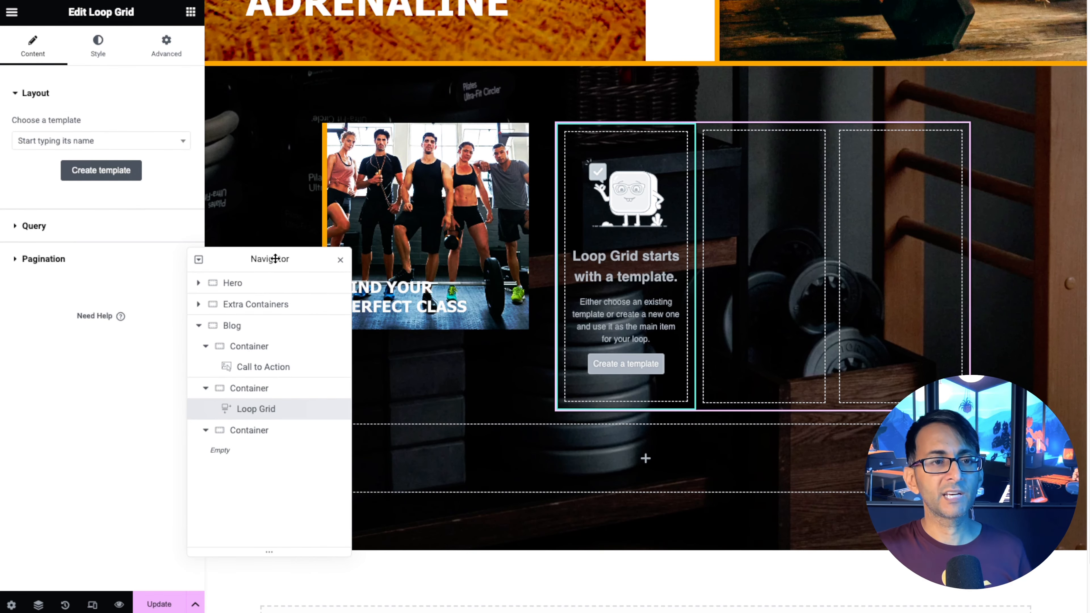
click(94, 171)
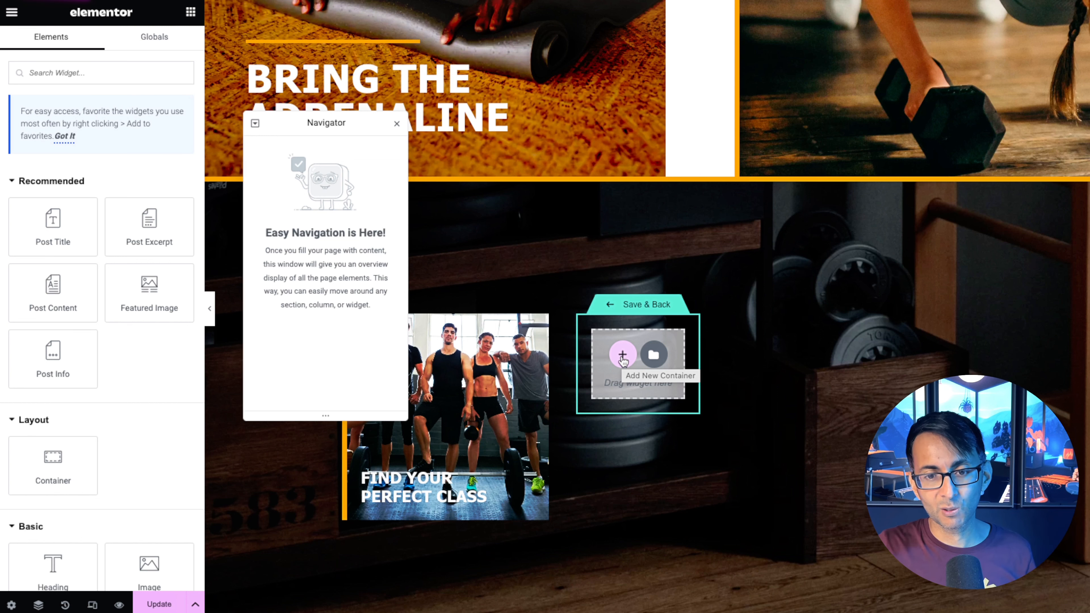
Add a single-column container to the loop item template
click(622, 356)
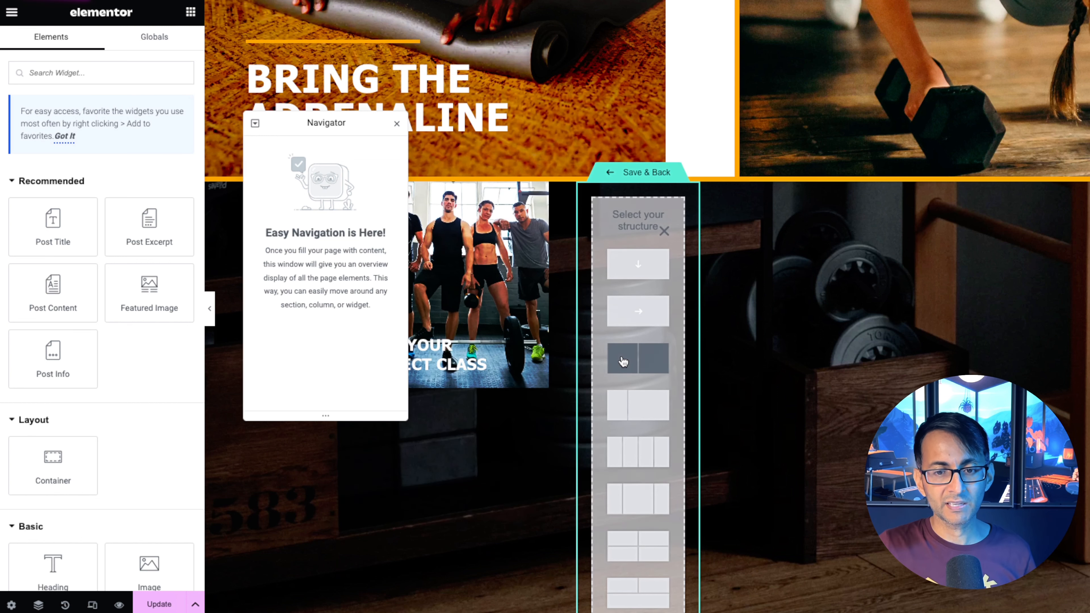
click(639, 265)
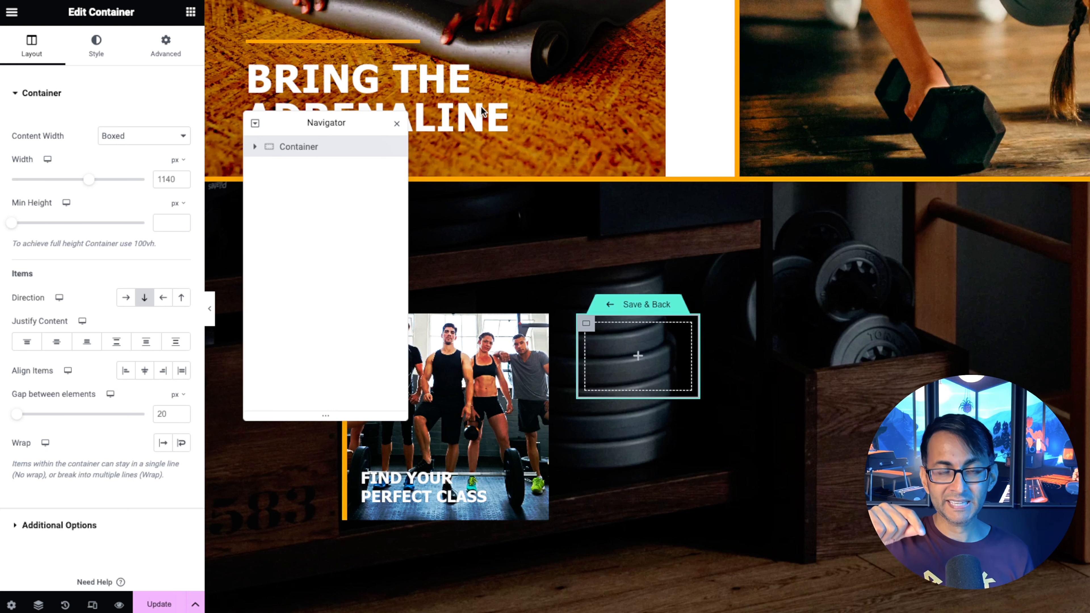
scroll(599, 164, down, 1)
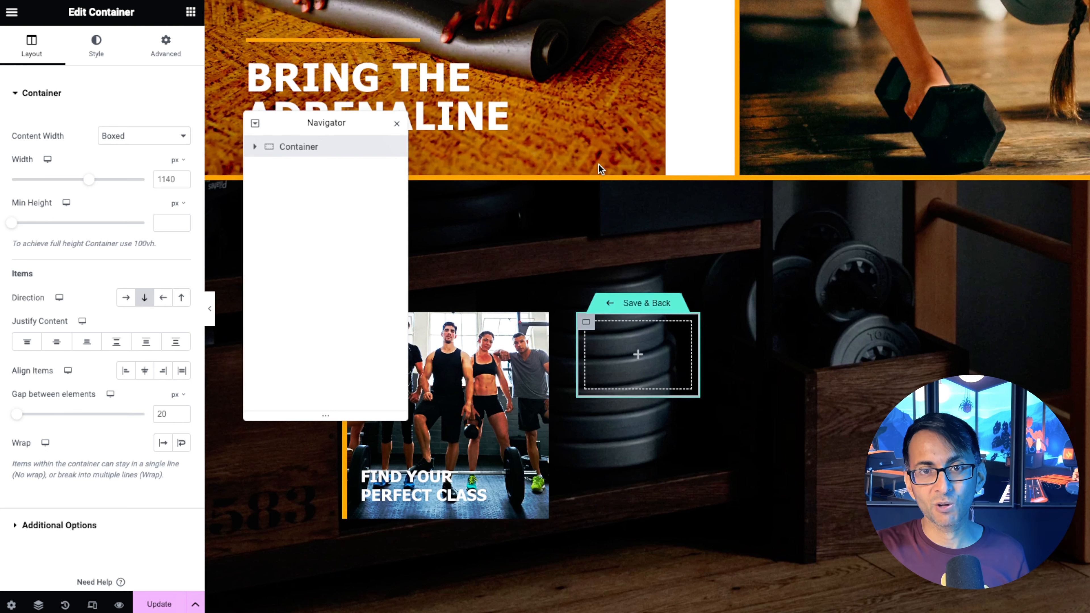
scroll(600, 167, down, 1)
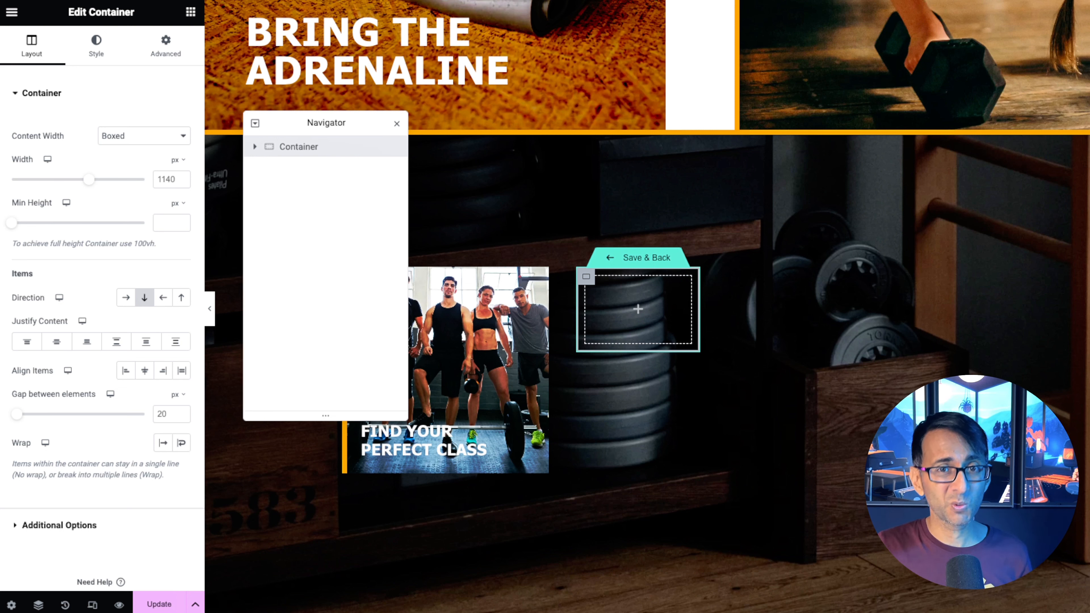
Add a Post Title widget and a Featured Image widget to the card
click(191, 11)
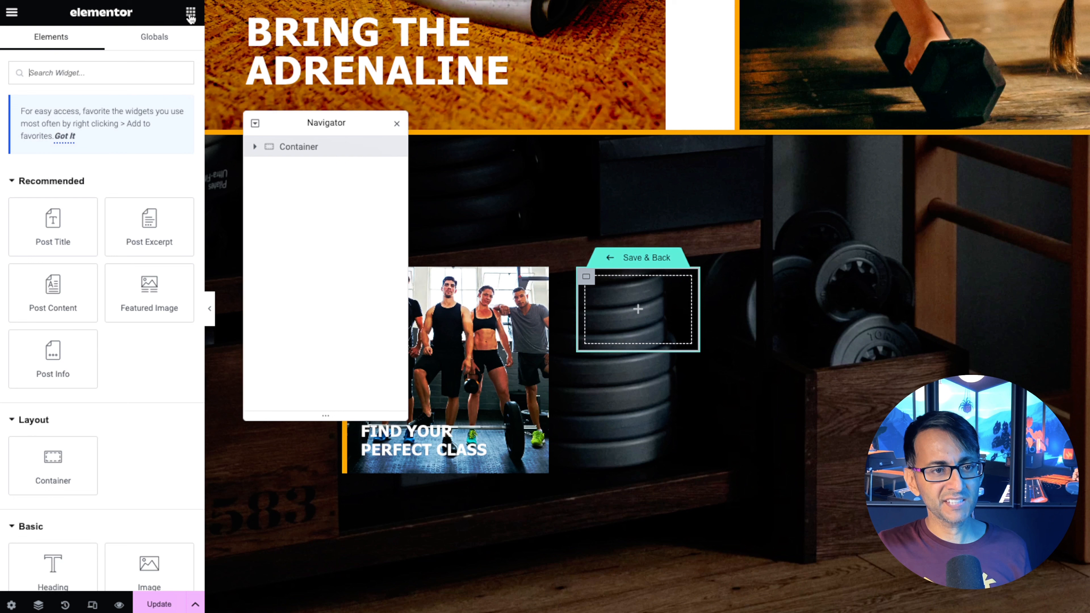
click(55, 235)
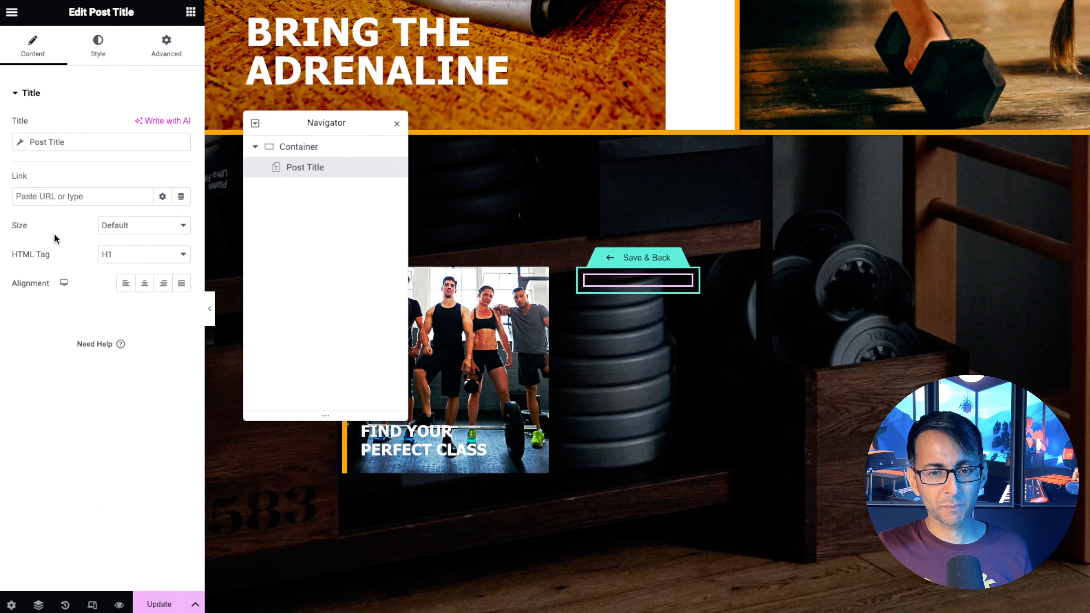
click(190, 12)
click(150, 302)
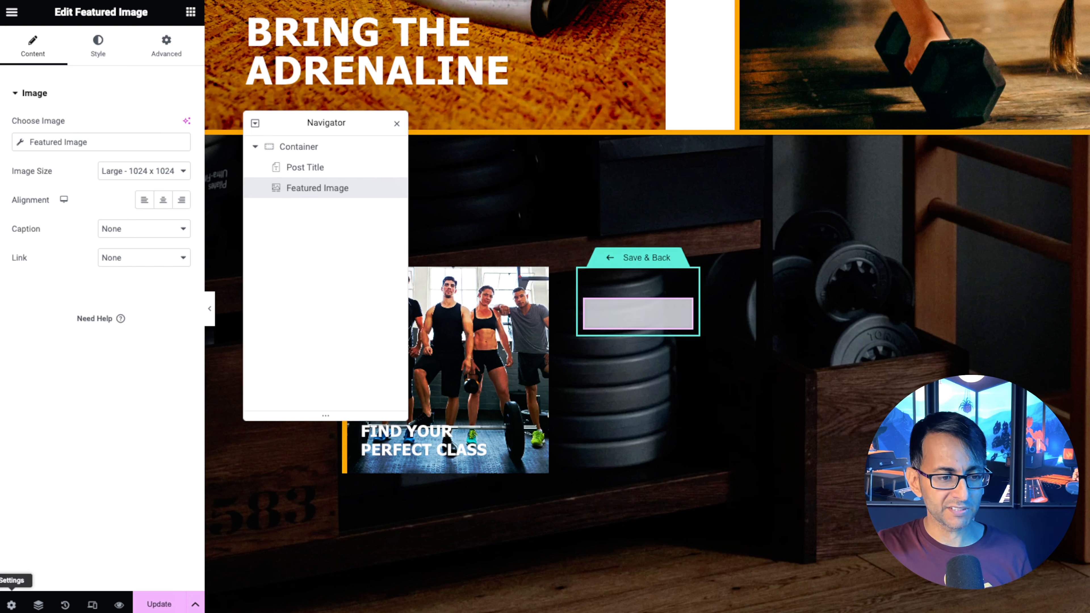
Set the preview to the Sessions item 'Extreme Weights', apply it, and update the template
click(11, 606)
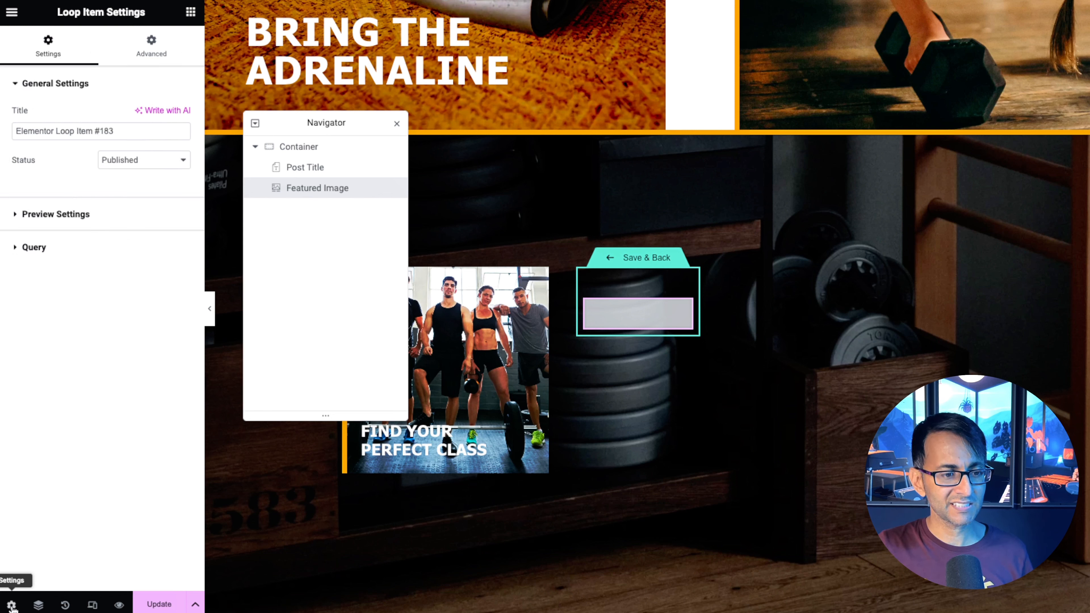
click(89, 216)
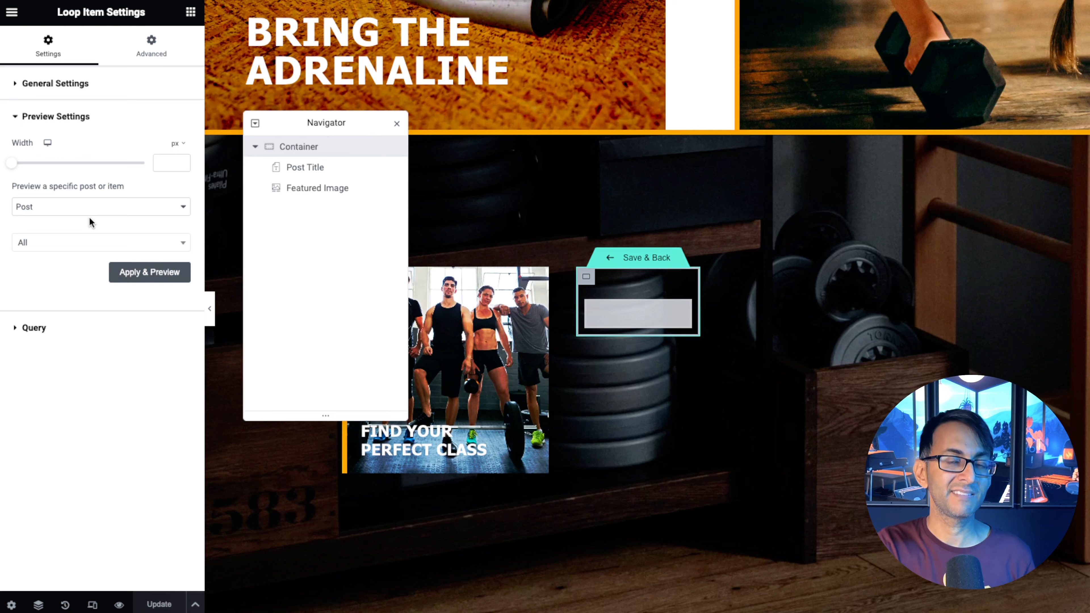
click(101, 208)
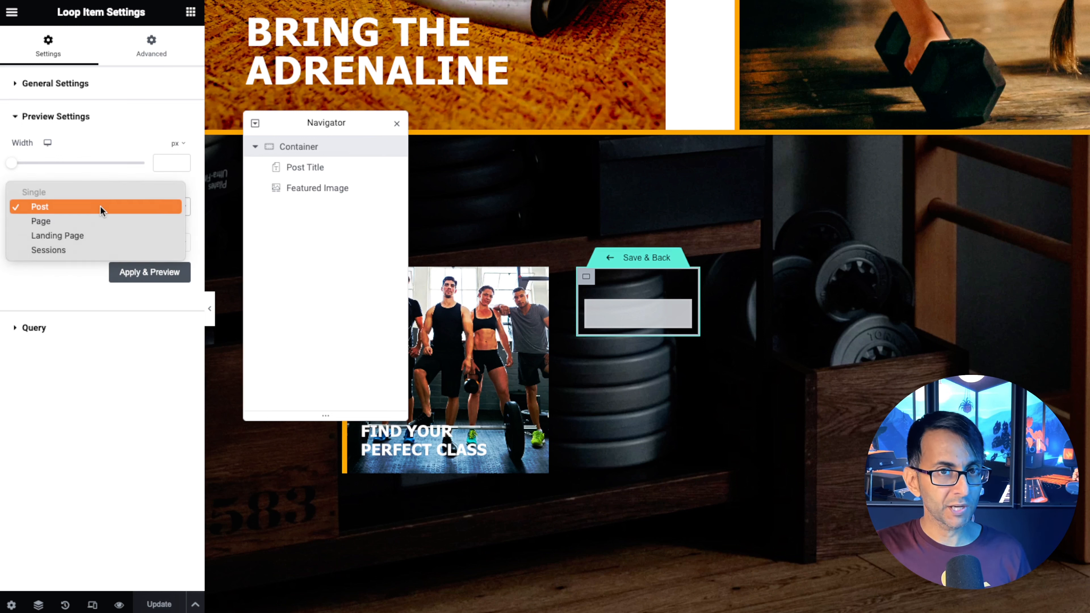
click(95, 250)
click(98, 244)
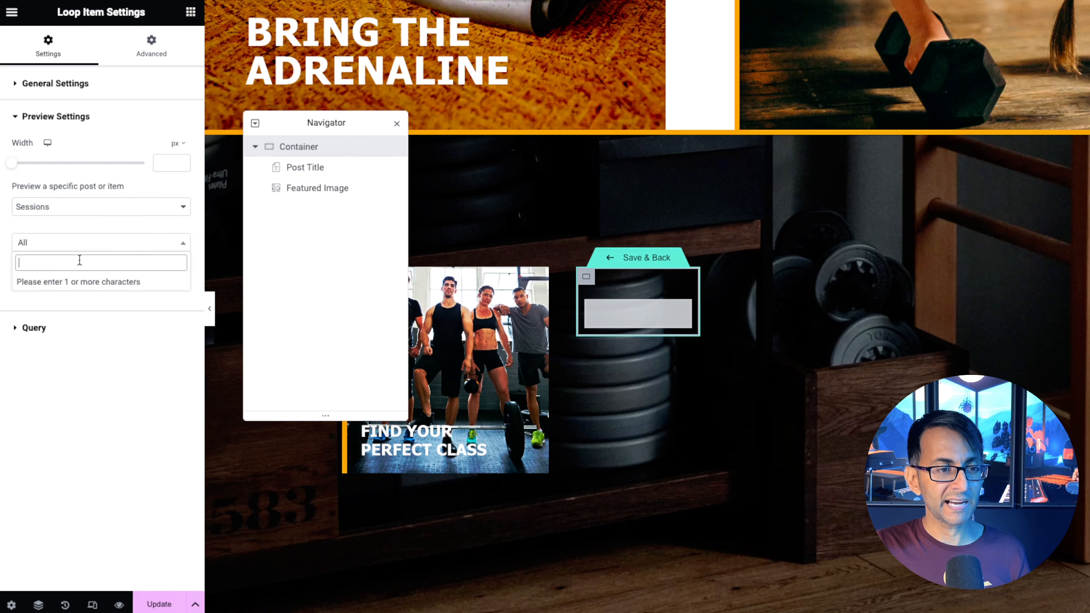
text(extr)
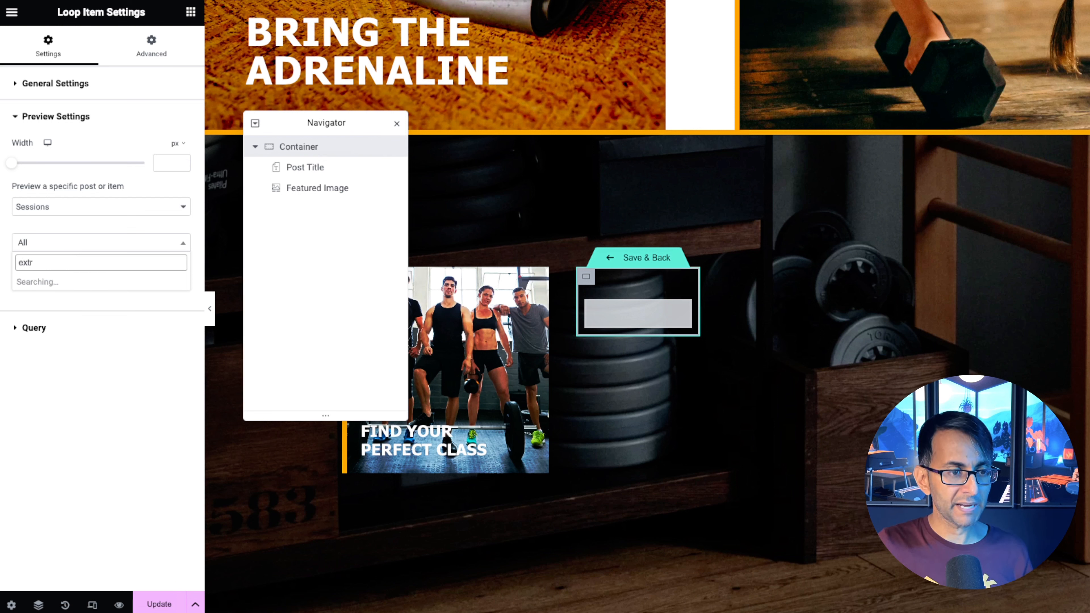
click(92, 283)
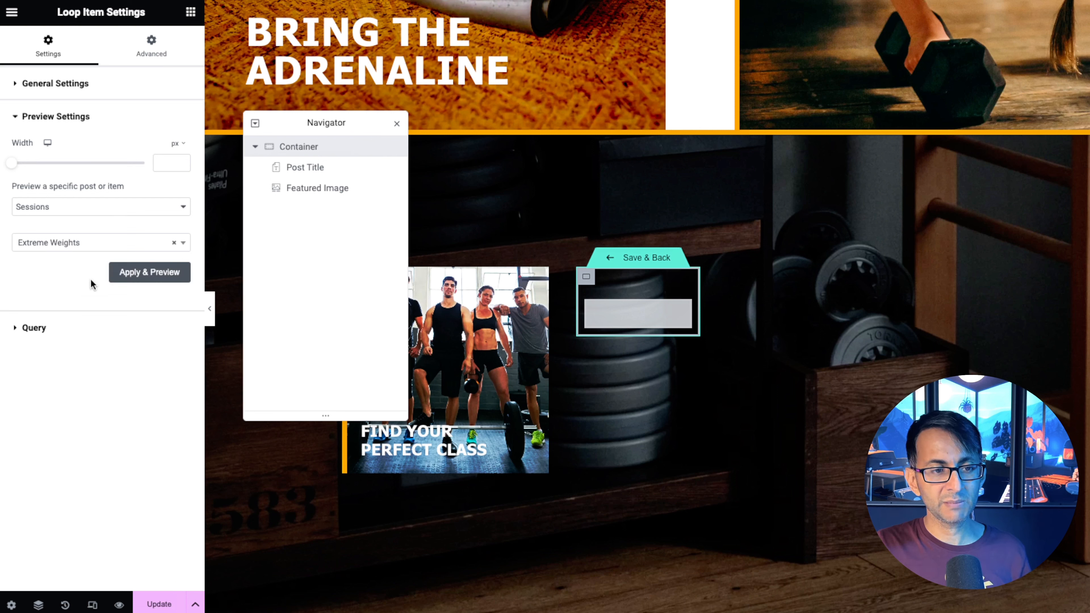
click(161, 276)
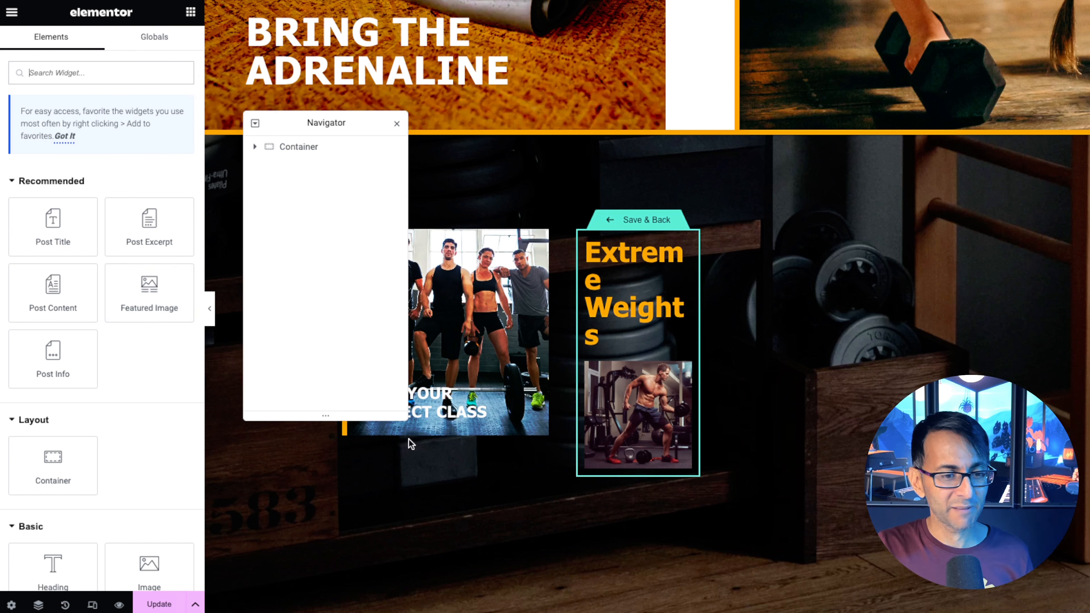
click(169, 606)
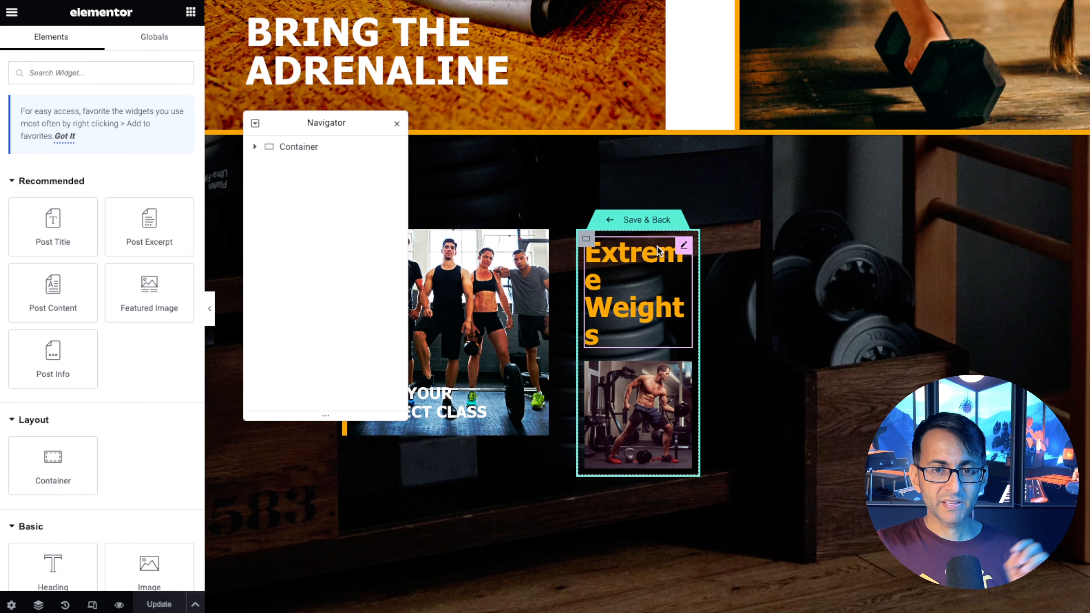
Save and return to the page, then set the Loop Grid to 2 columns and 2 items per page
click(653, 226)
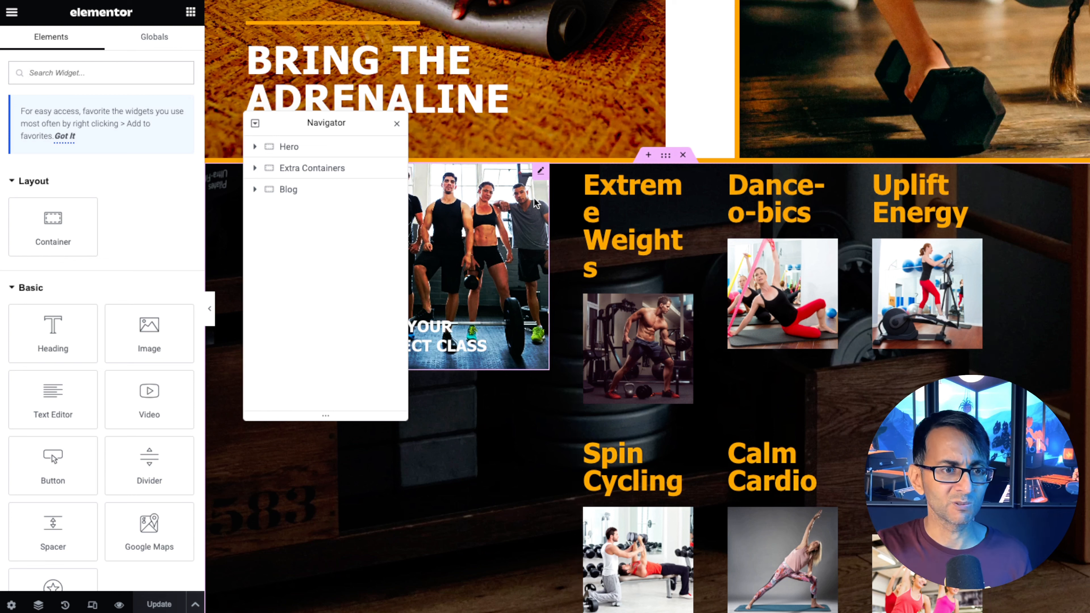
click(980, 171)
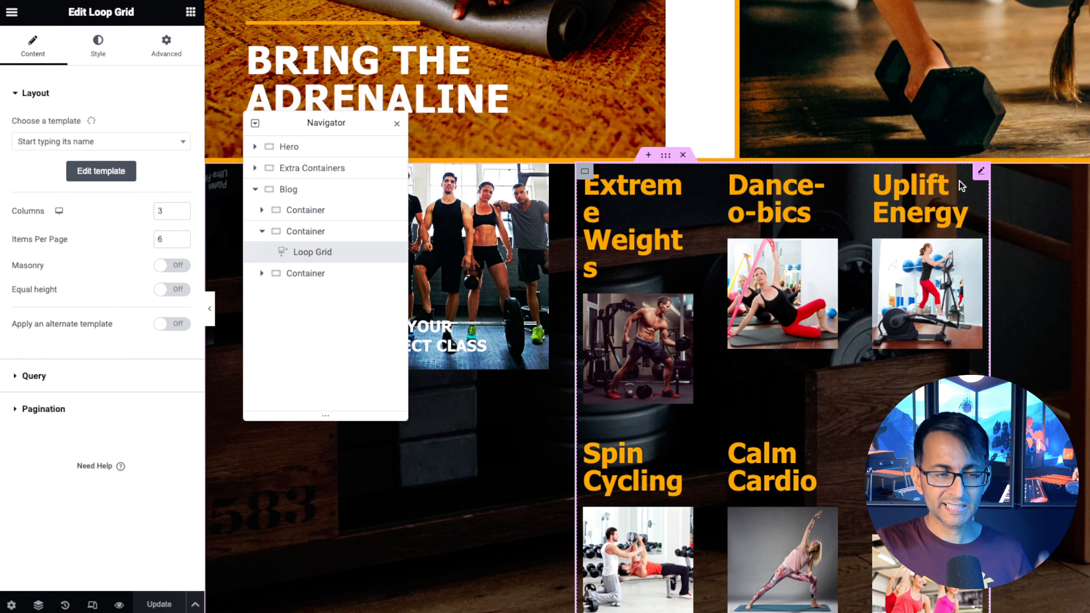
double_click(163, 210)
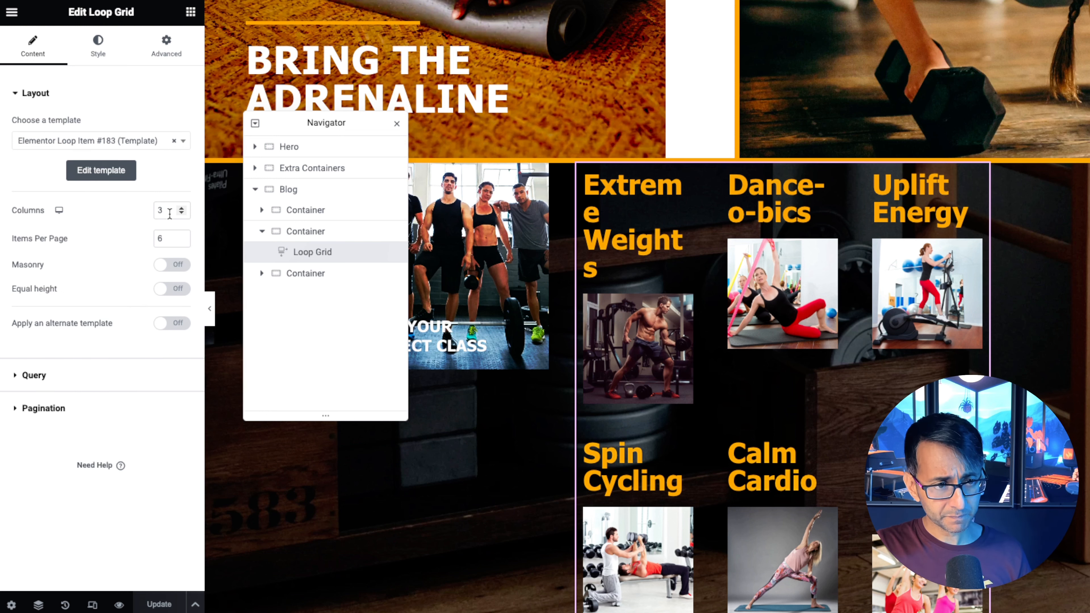
text(2)
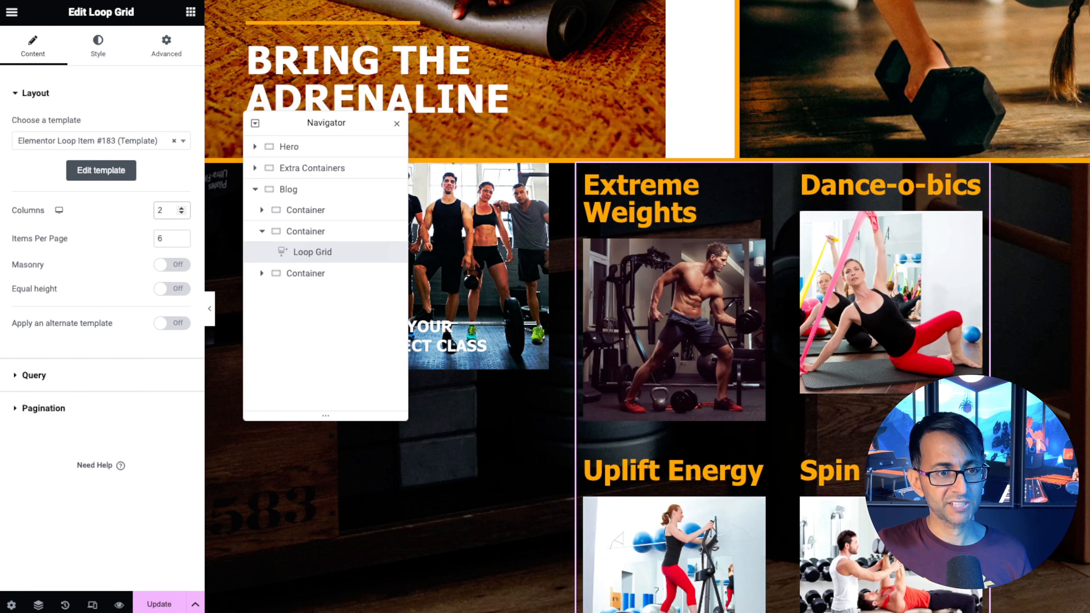
key(Tab)
text(2)
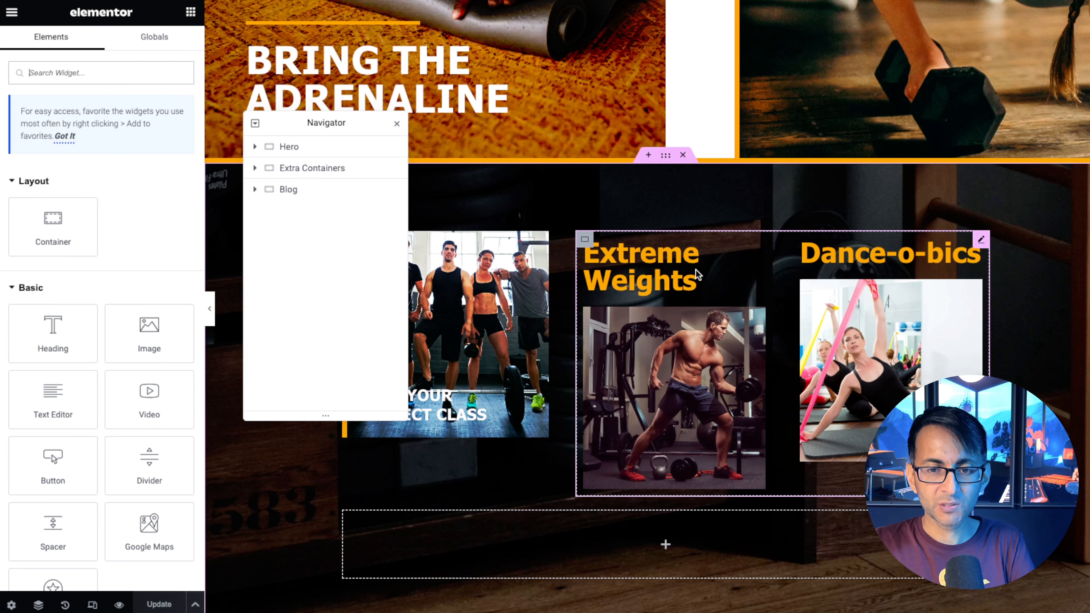
click(981, 240)
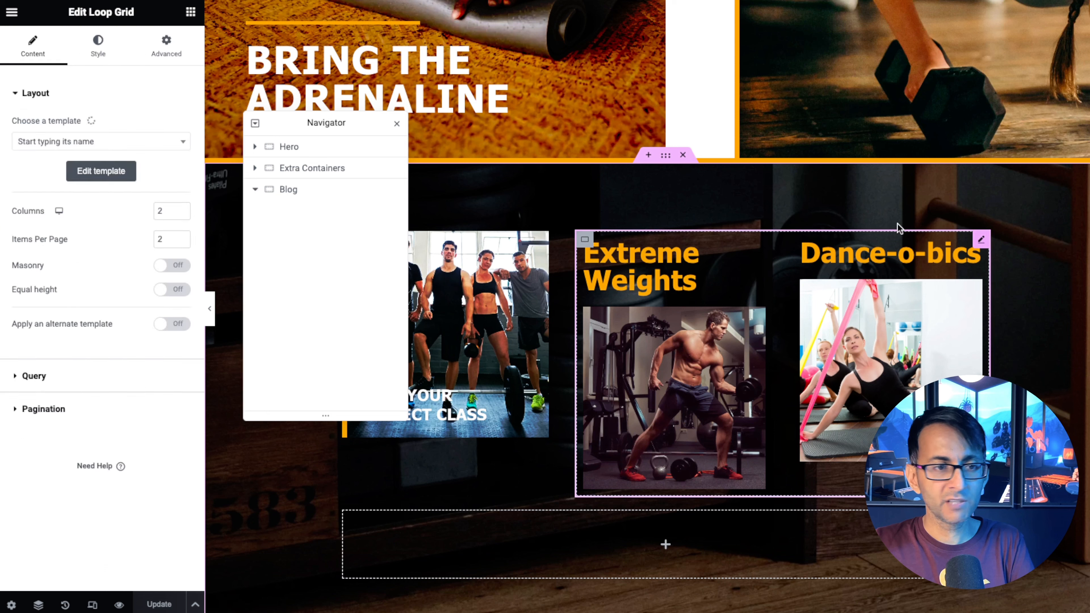
Edit the card template and move the Post Title below the Featured Image
click(120, 173)
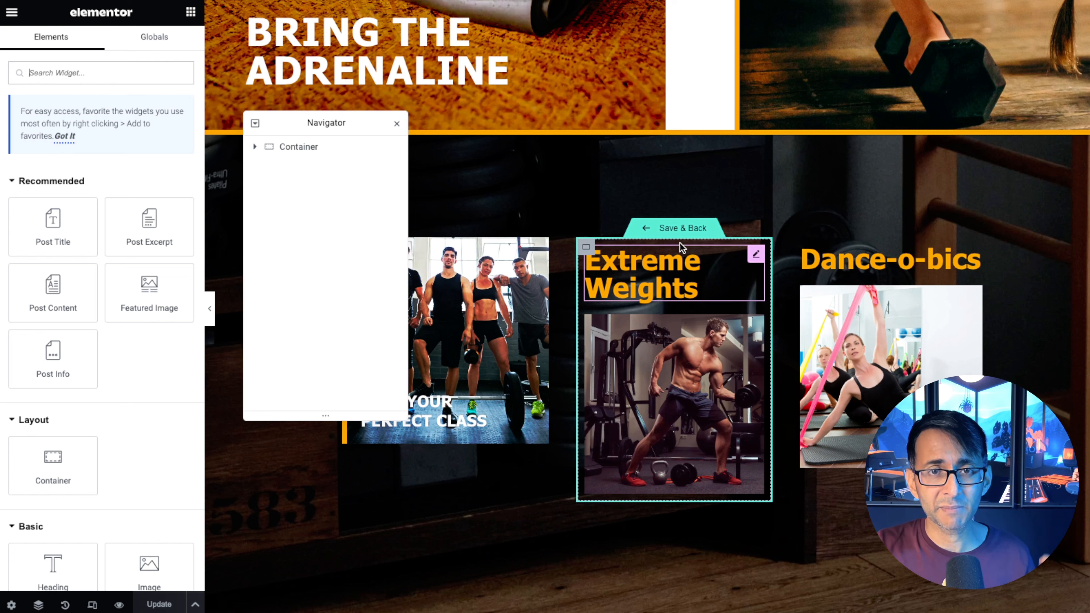
click(755, 256)
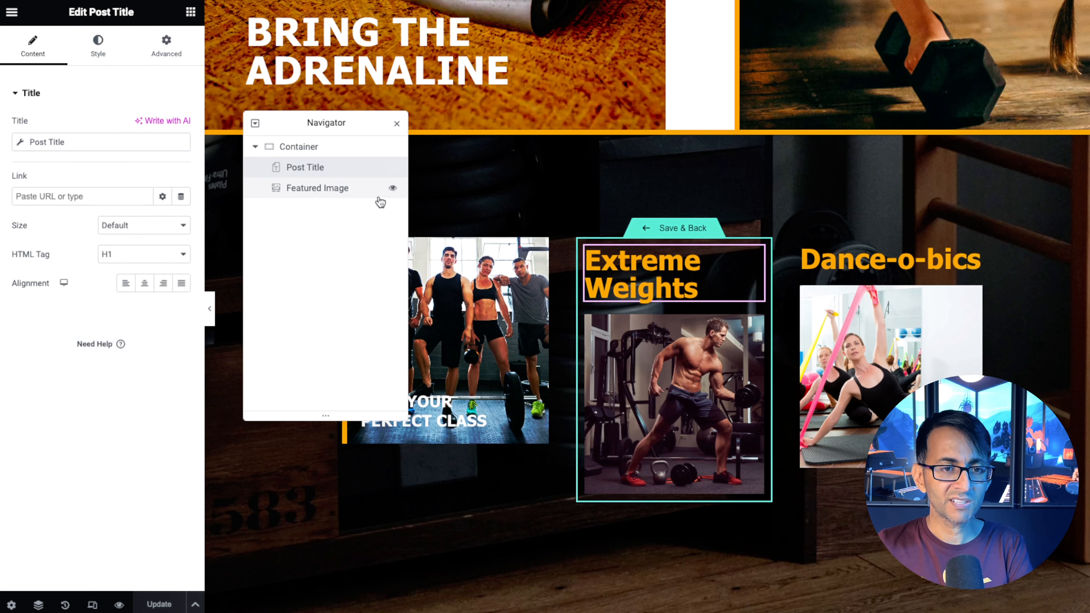
drag(304, 168, 309, 205)
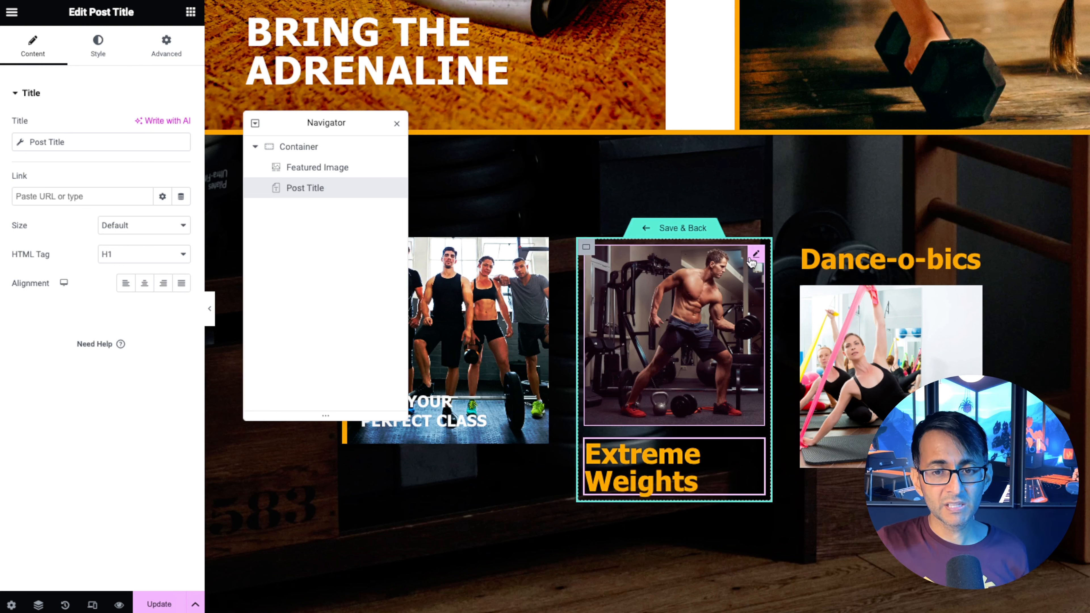
Set the Featured Image size to Full and the card container's padding to 0
click(752, 258)
click(166, 172)
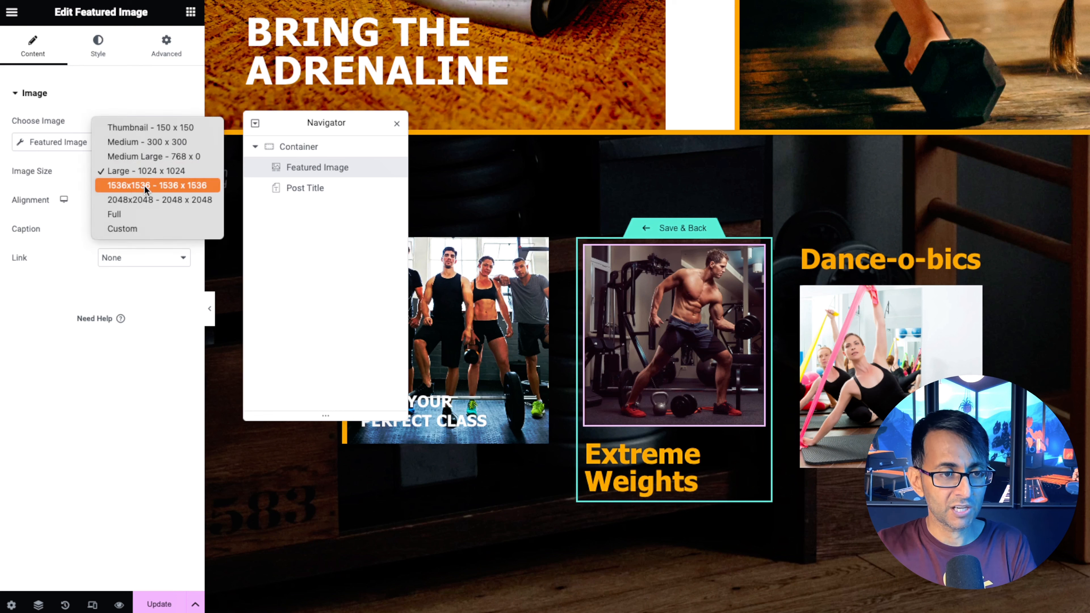
click(142, 214)
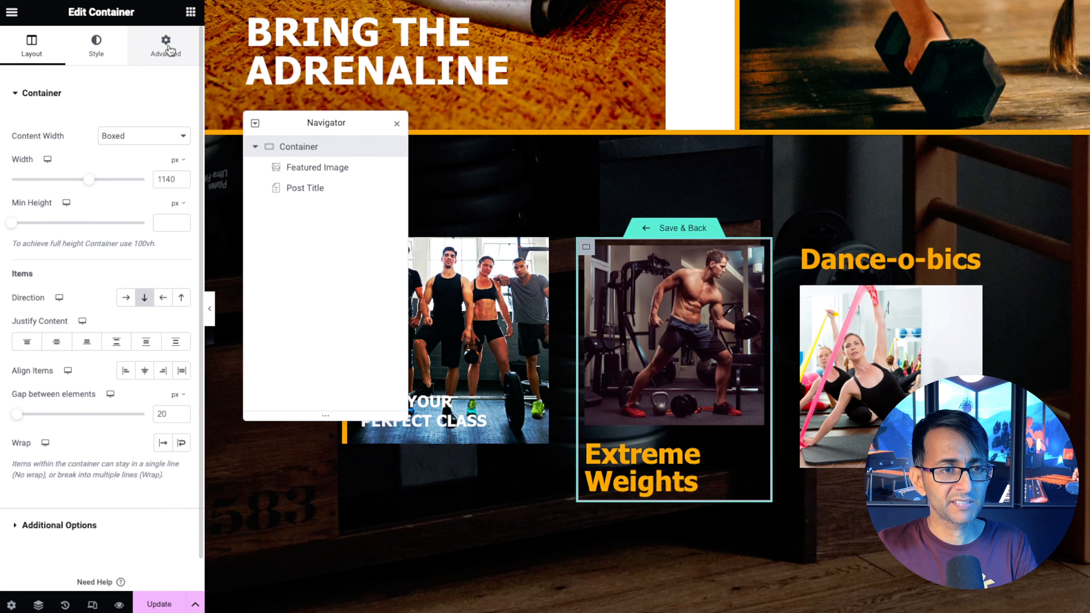
click(166, 47)
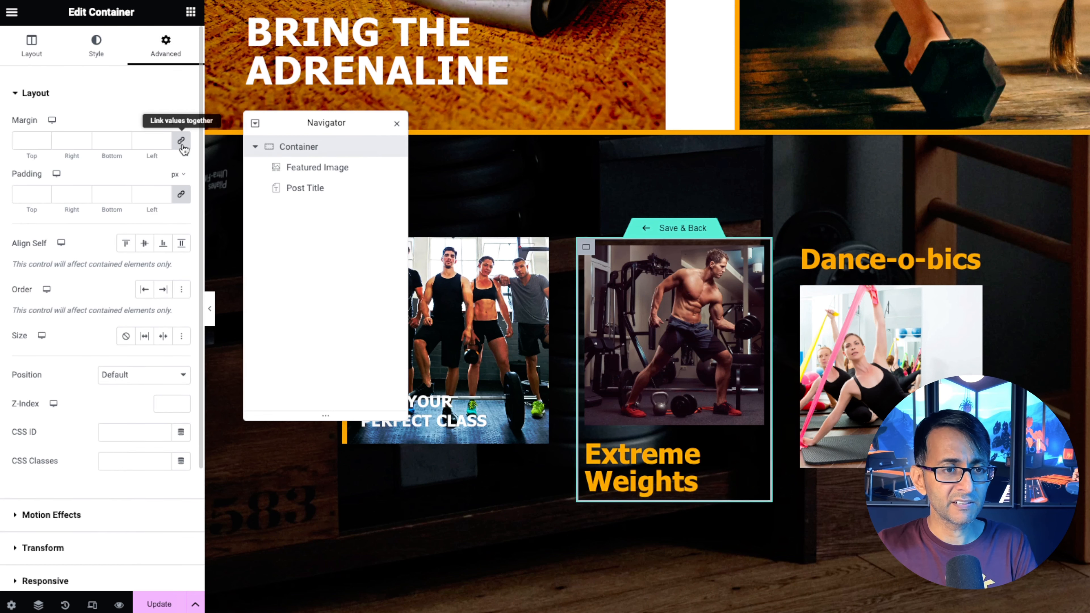
click(180, 205)
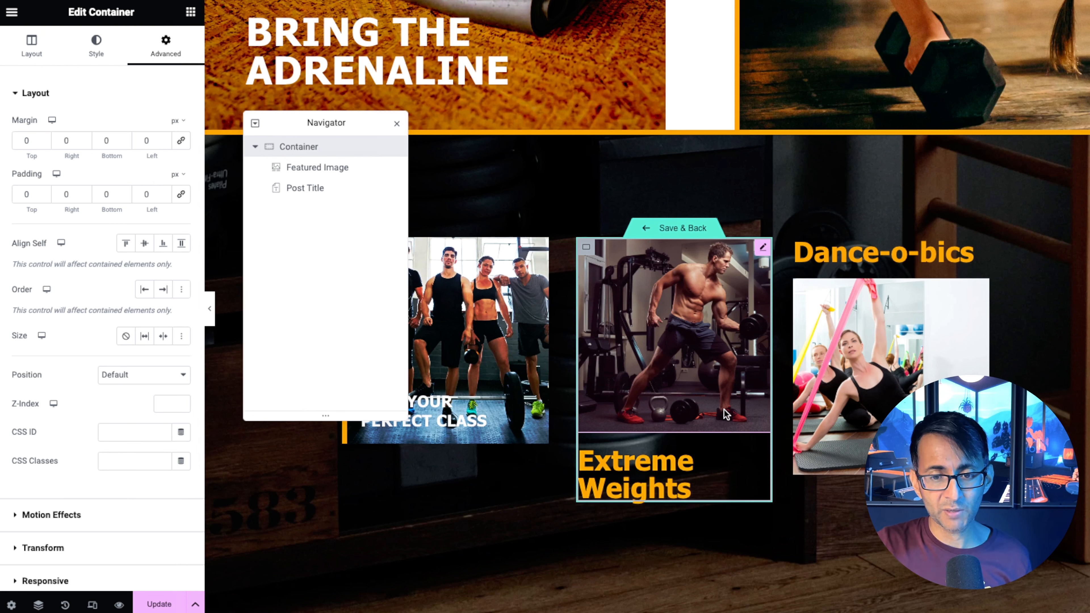
click(761, 248)
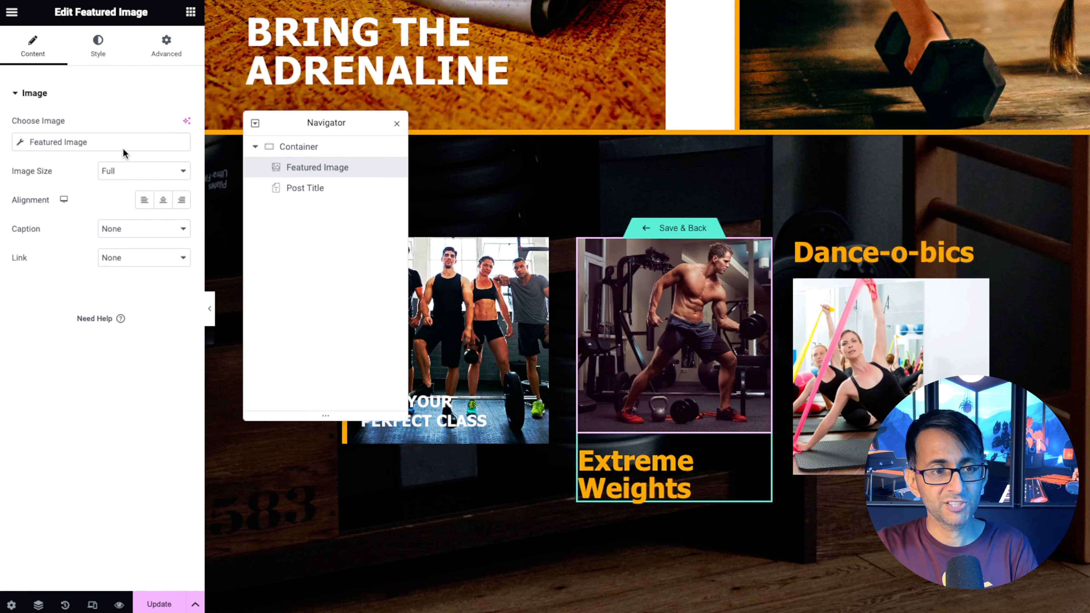
Keep the image at Full size, set width and max width to 100, and height to 300 px
click(127, 171)
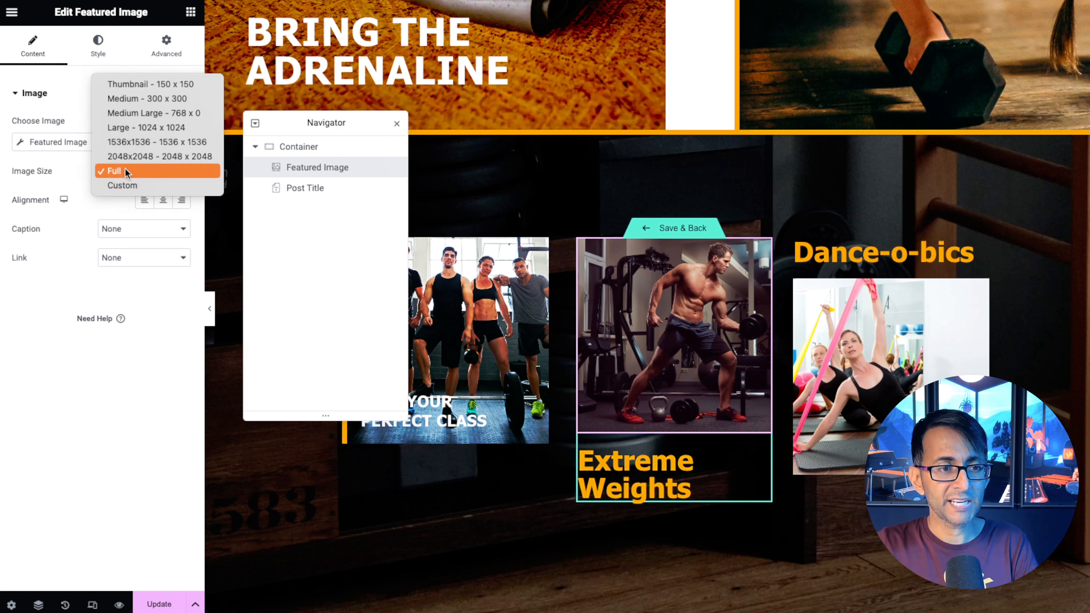
click(142, 171)
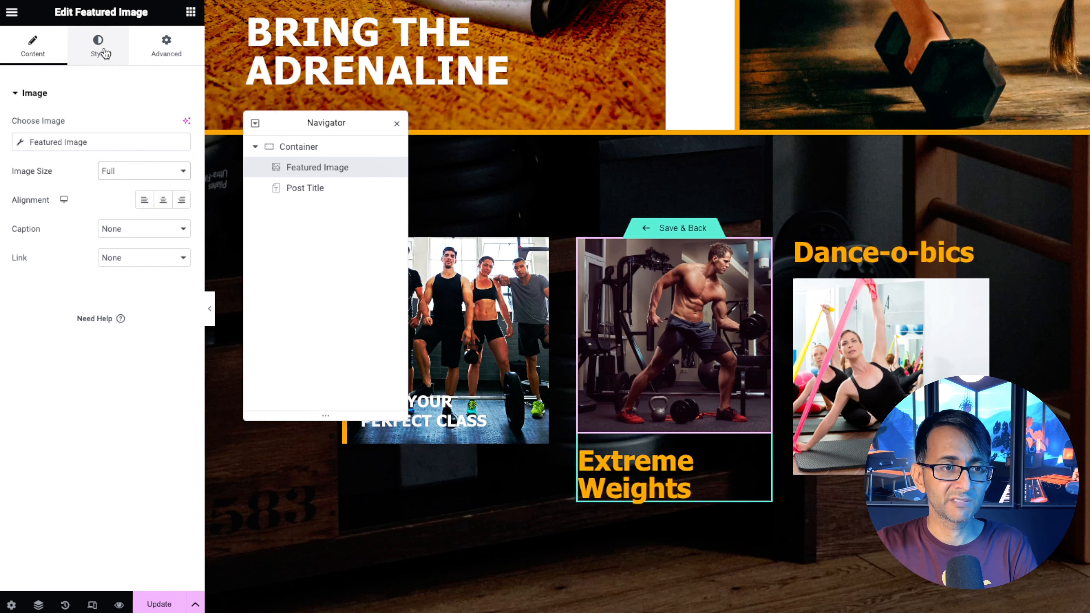
click(118, 171)
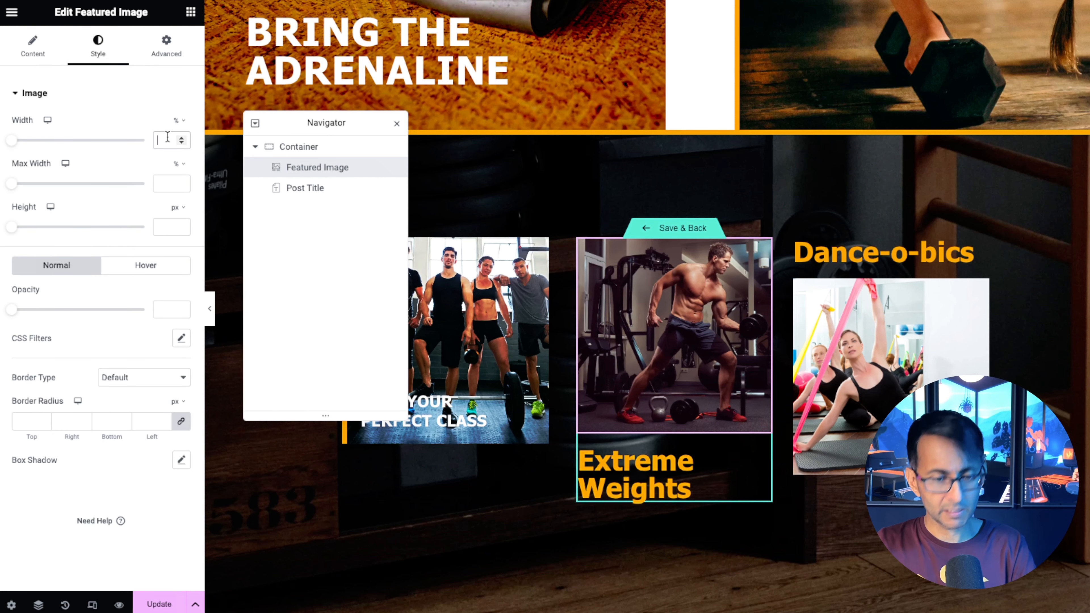
text(100)
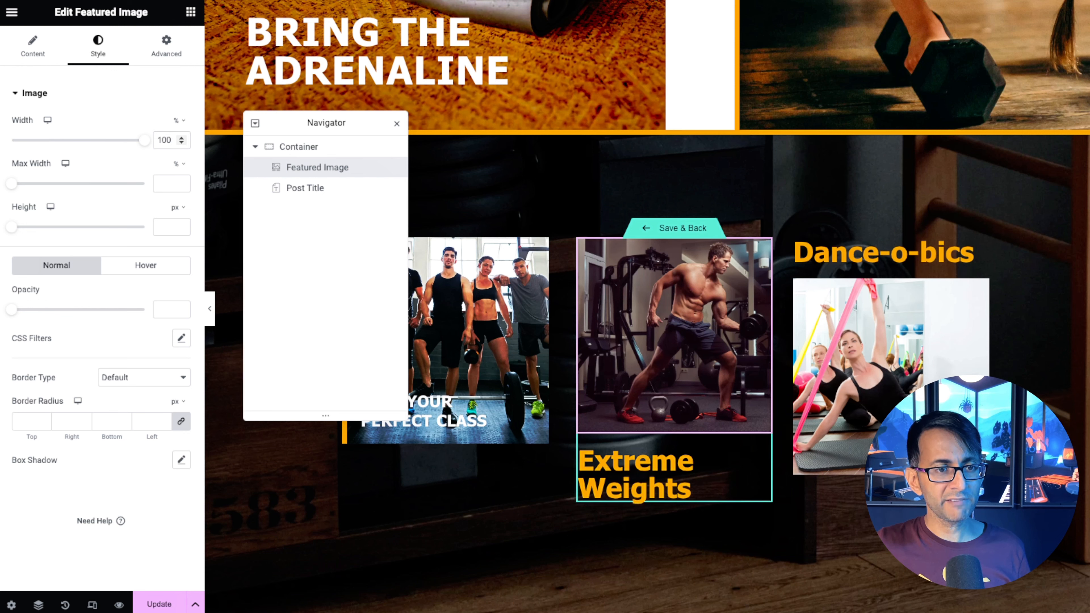
key(Tab)
text(100)
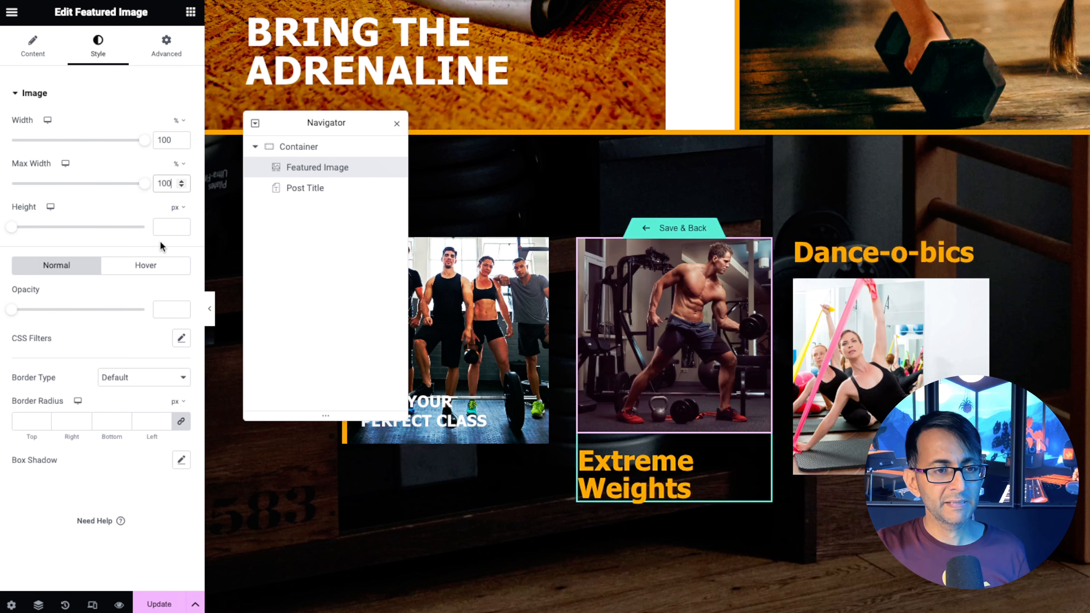
click(167, 228)
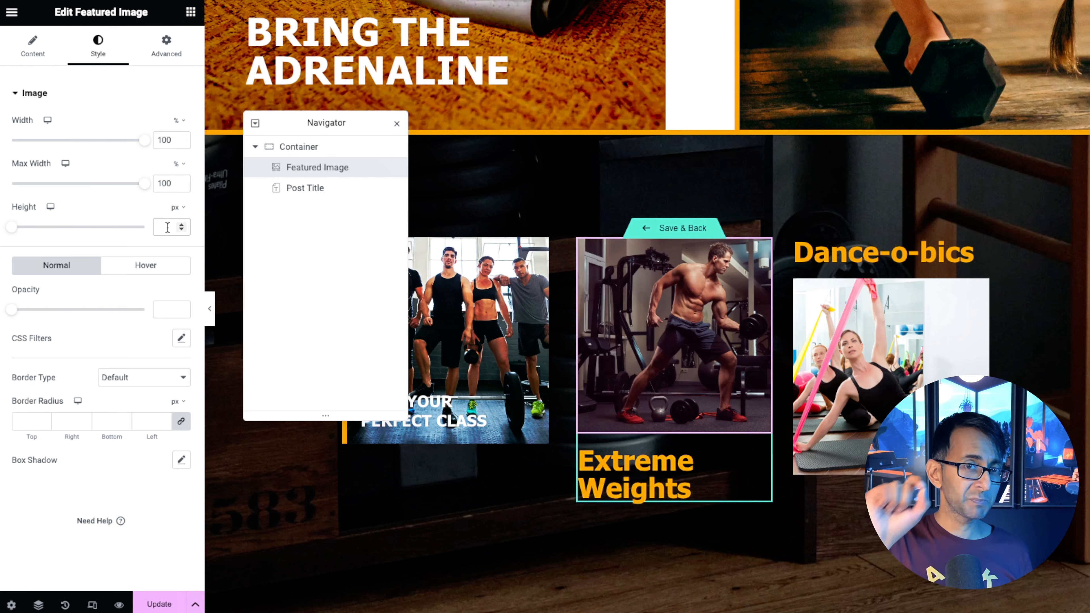
text(300)
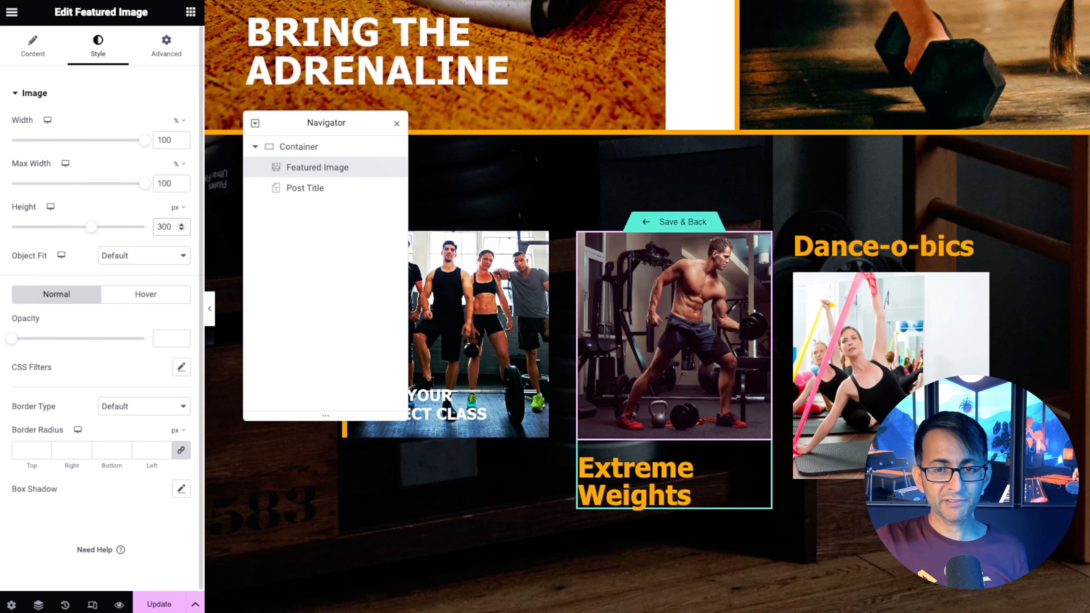
Try Cover object fit, reset it, enlarge the height to about 424 px, and reapply Cover
click(134, 256)
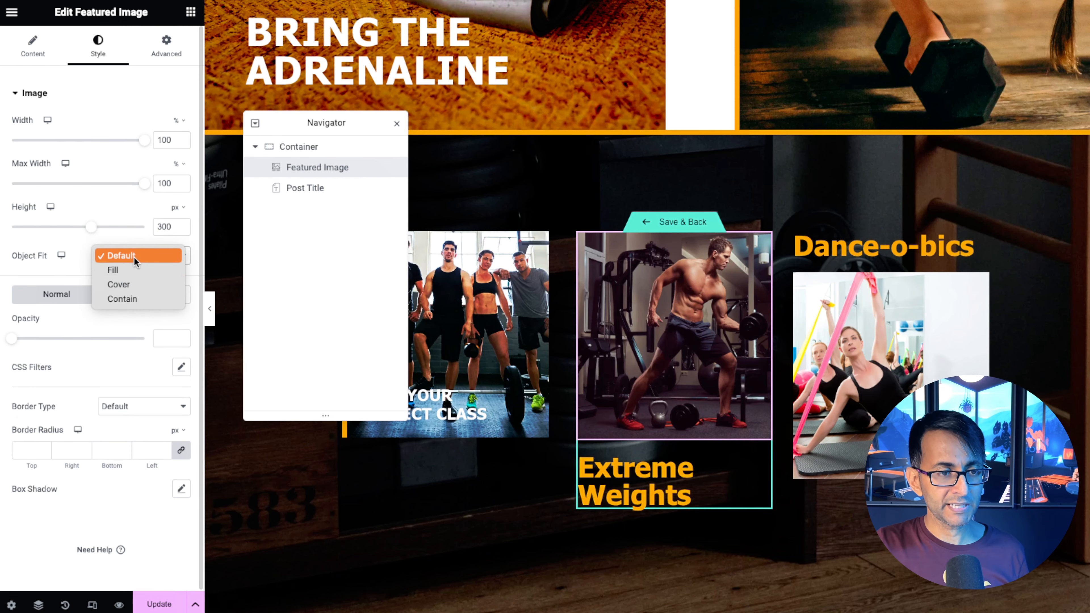
click(134, 287)
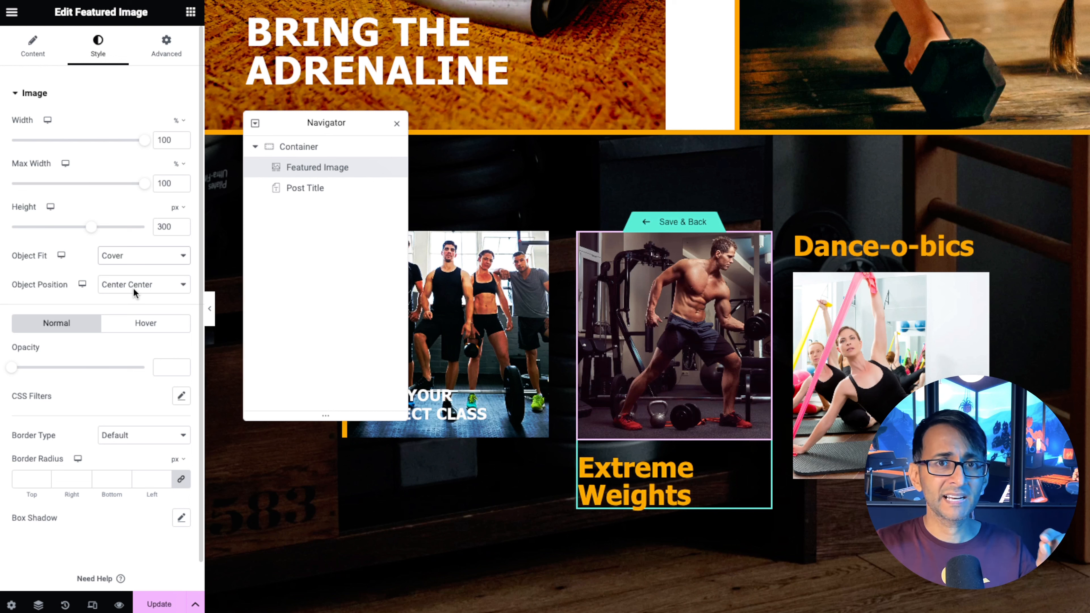
click(132, 262)
click(130, 227)
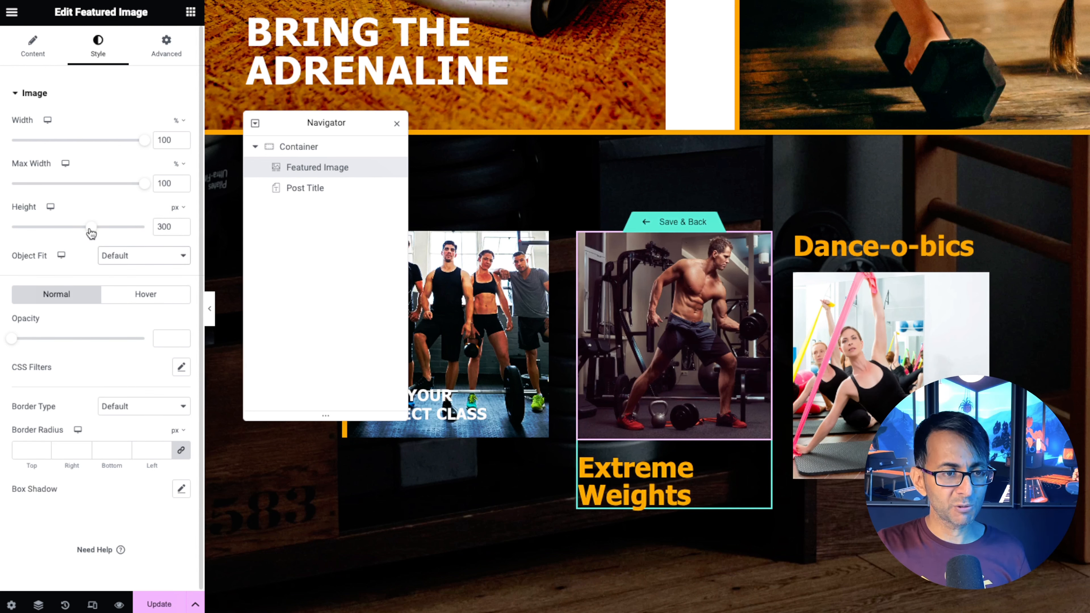
drag(90, 230, 124, 228)
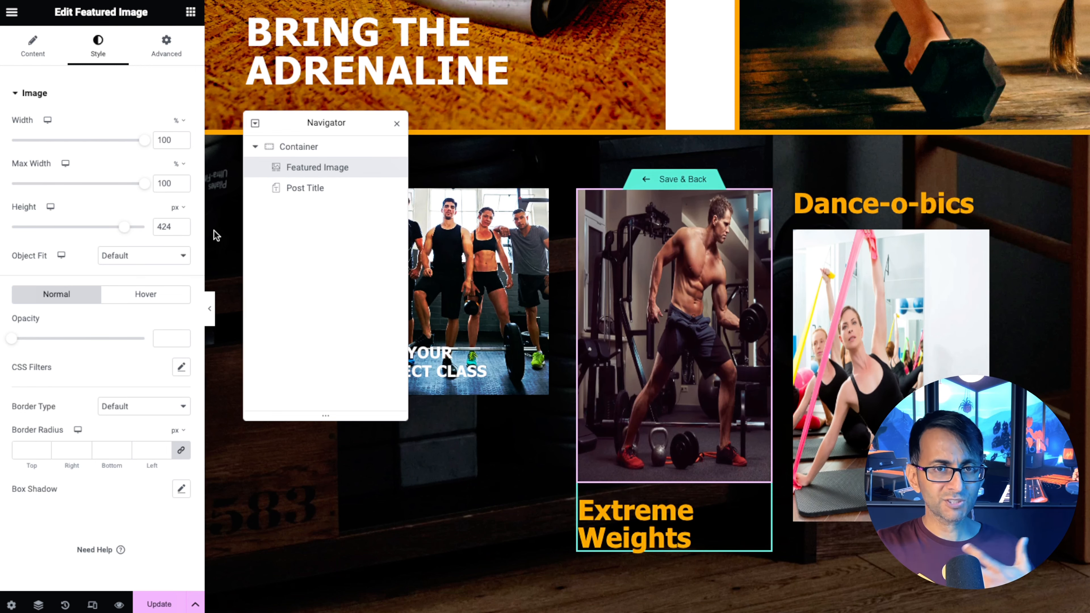
click(147, 259)
click(146, 284)
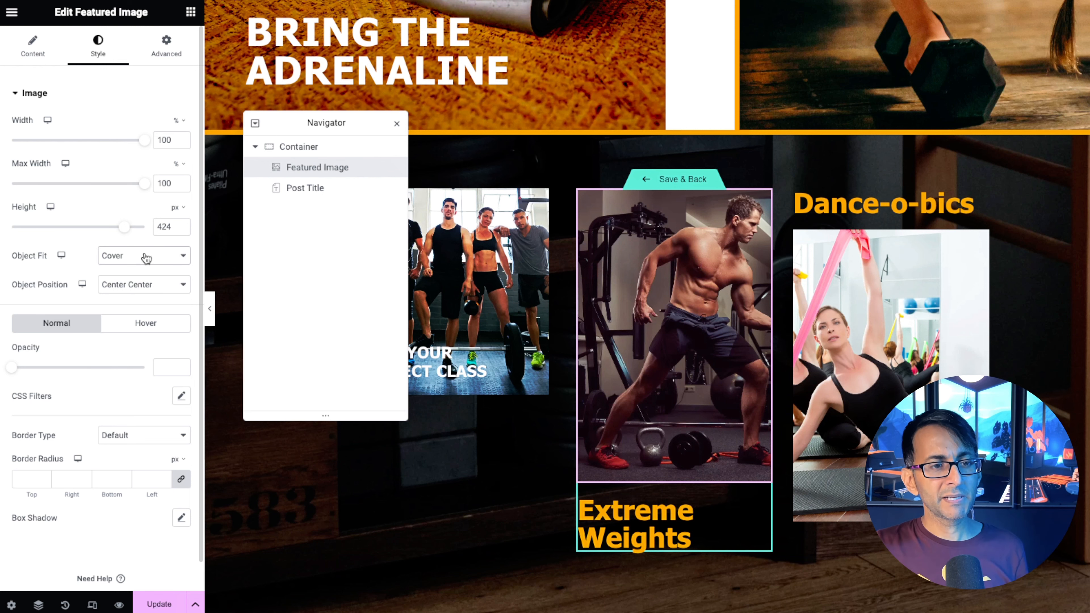
Return the image height to 300 px and set Object Position to Center Center
drag(174, 226, 78, 218)
text(300)
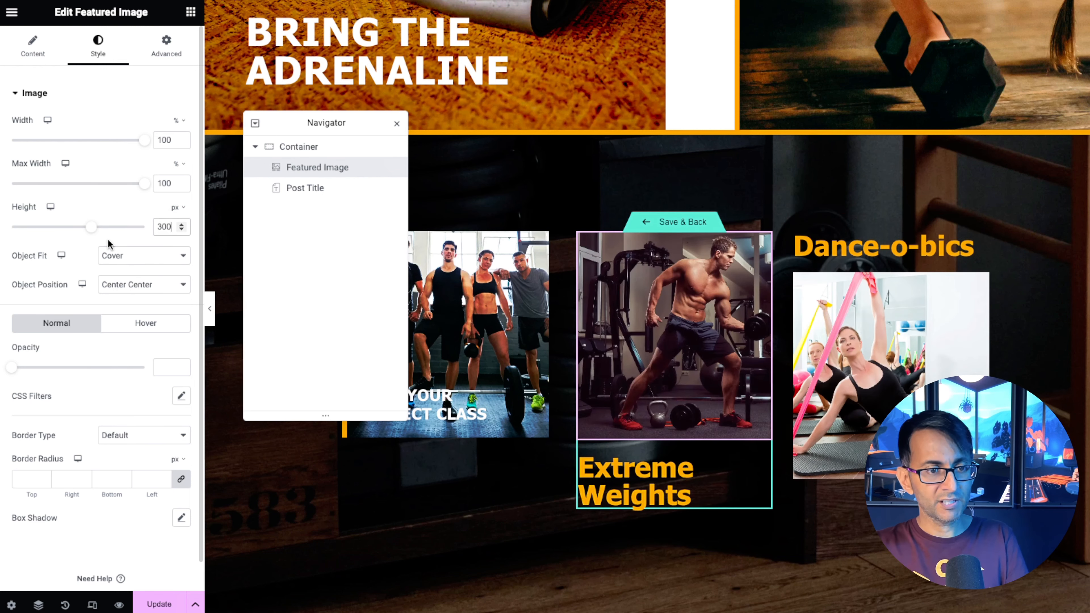
click(145, 291)
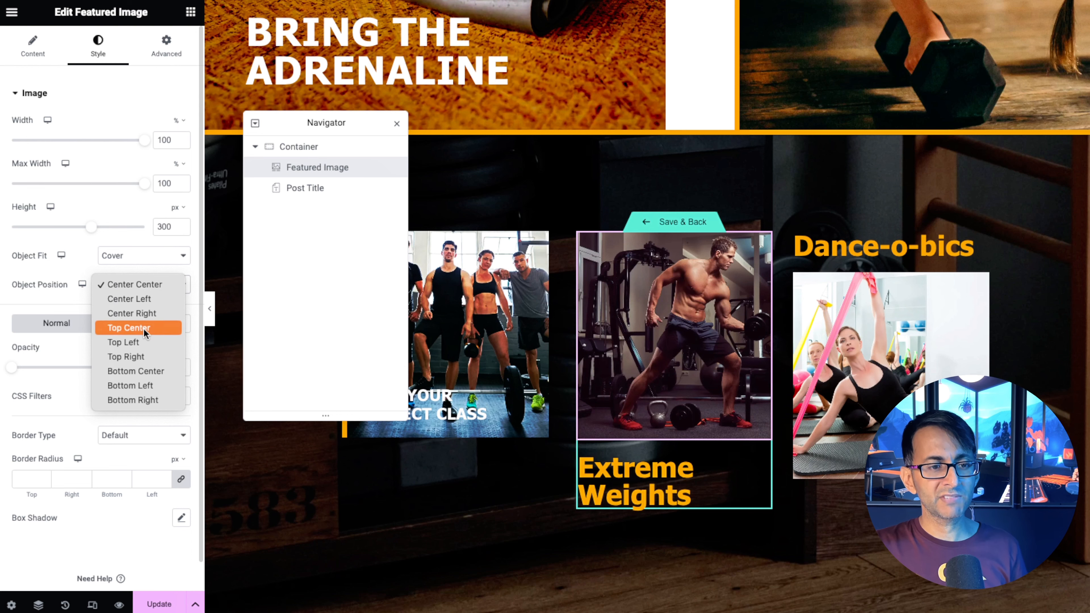
click(144, 328)
click(146, 285)
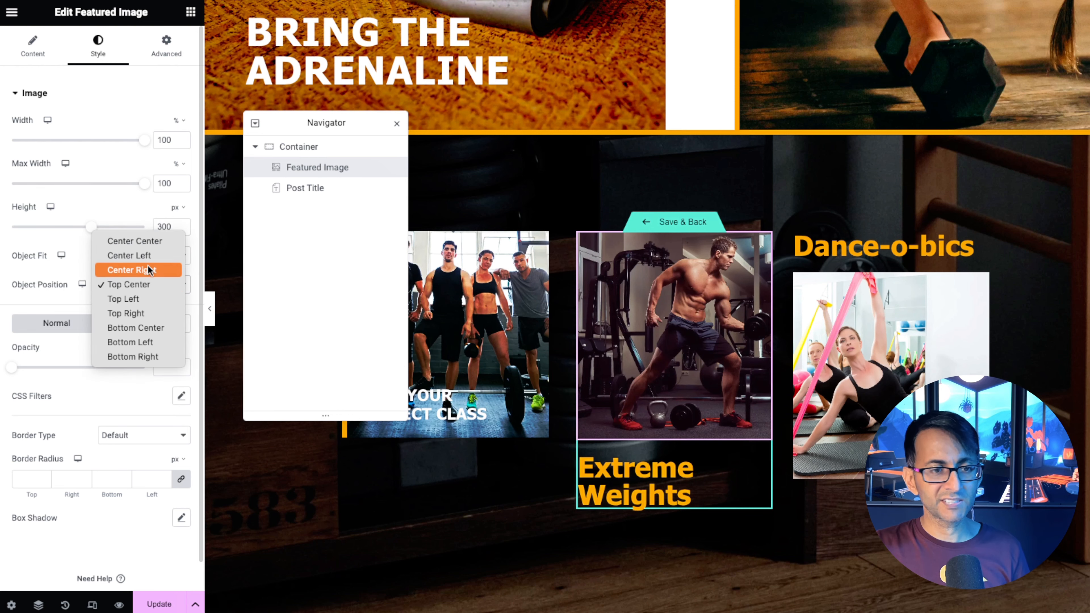
click(154, 243)
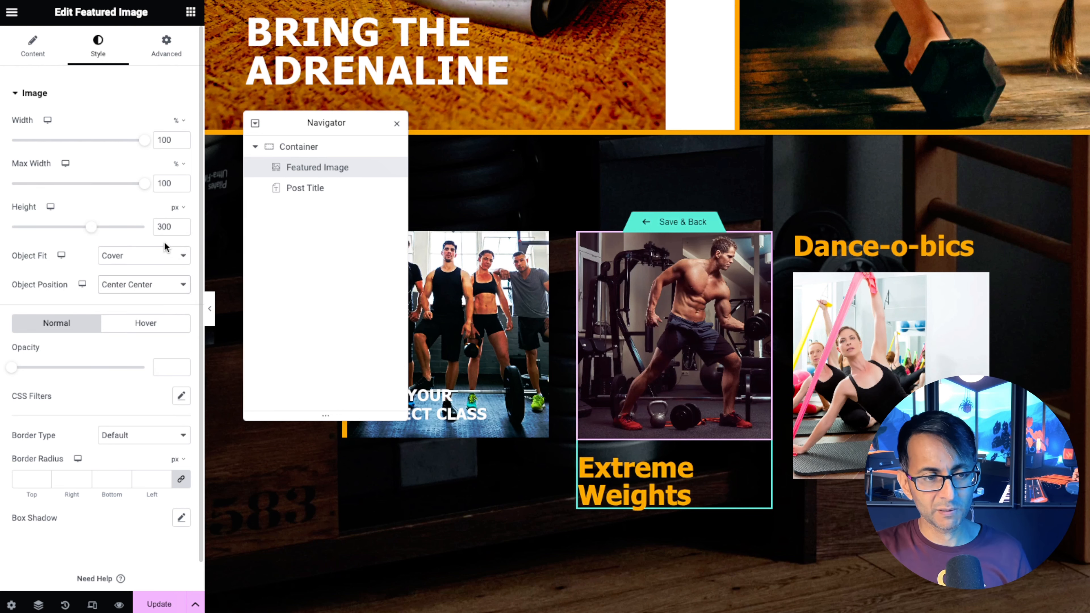
click(762, 463)
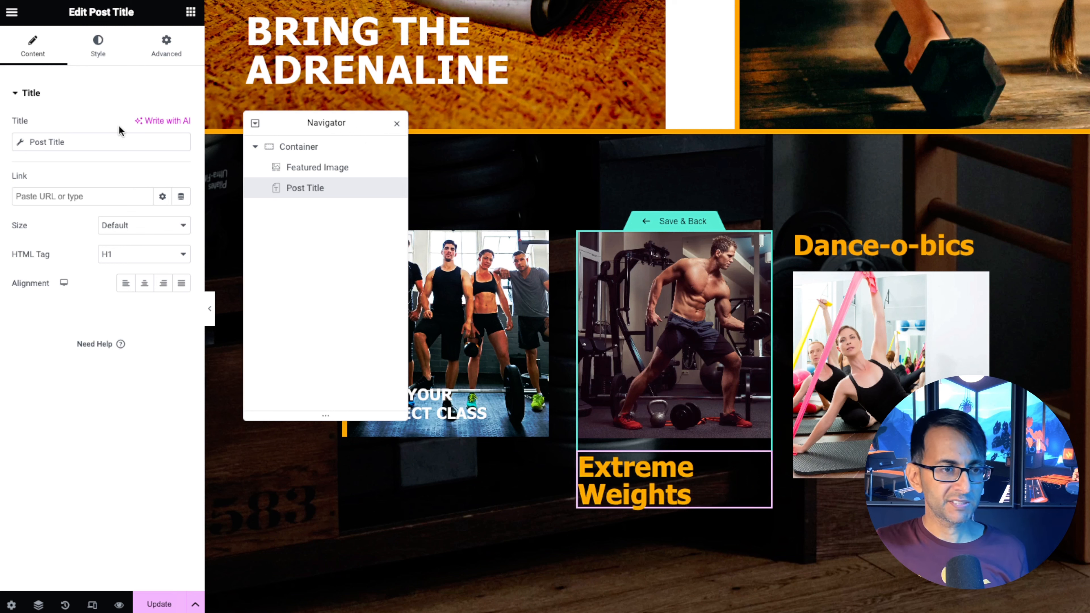
Give the card title the white global colour and Tahoma typography at 1.4rem, weight 600
click(92, 54)
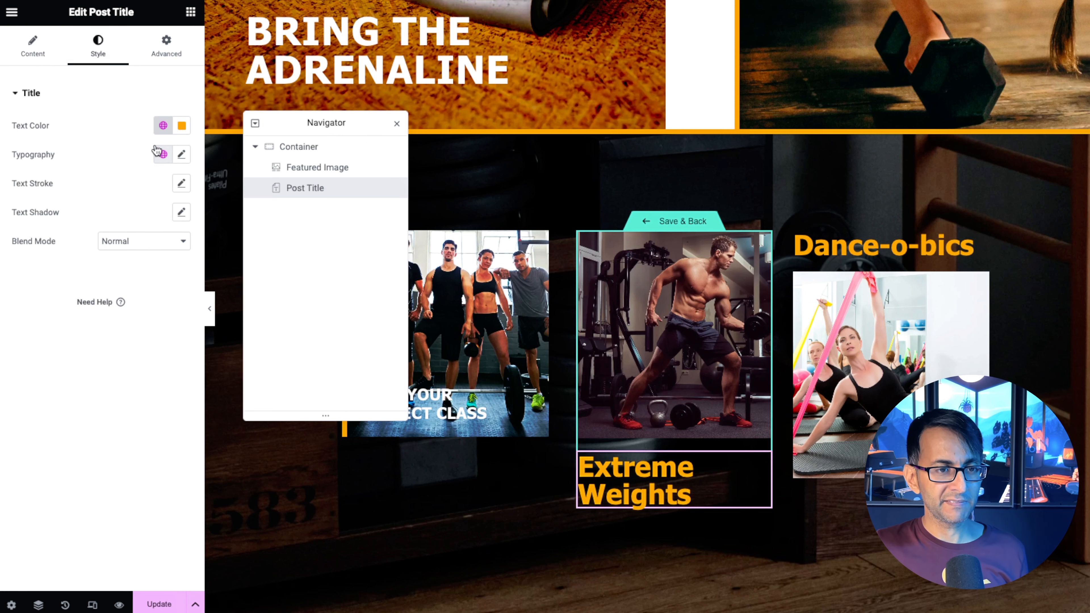
click(163, 126)
click(85, 294)
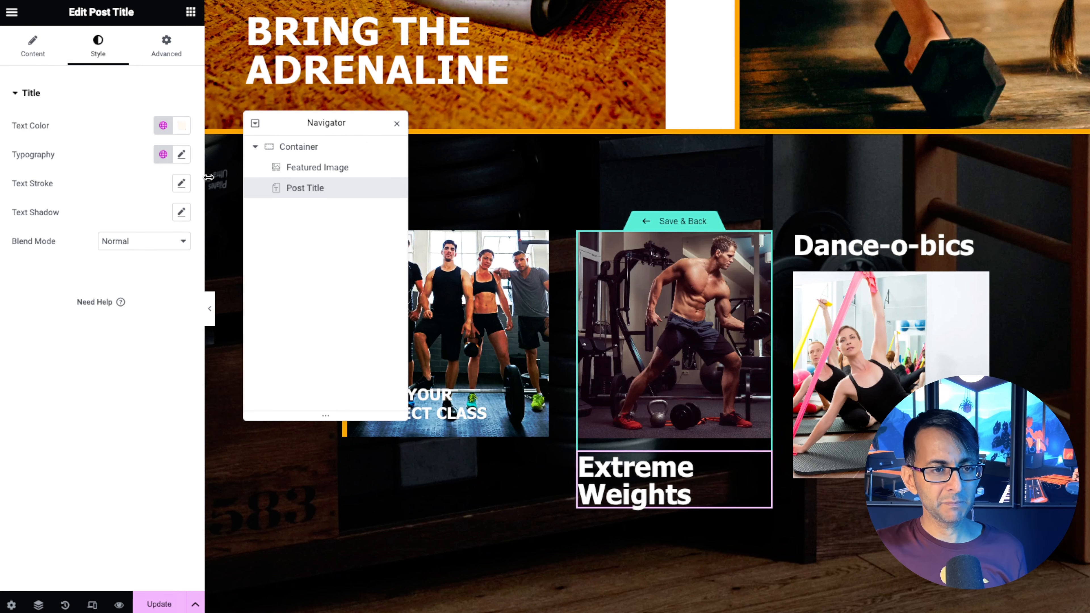
click(181, 154)
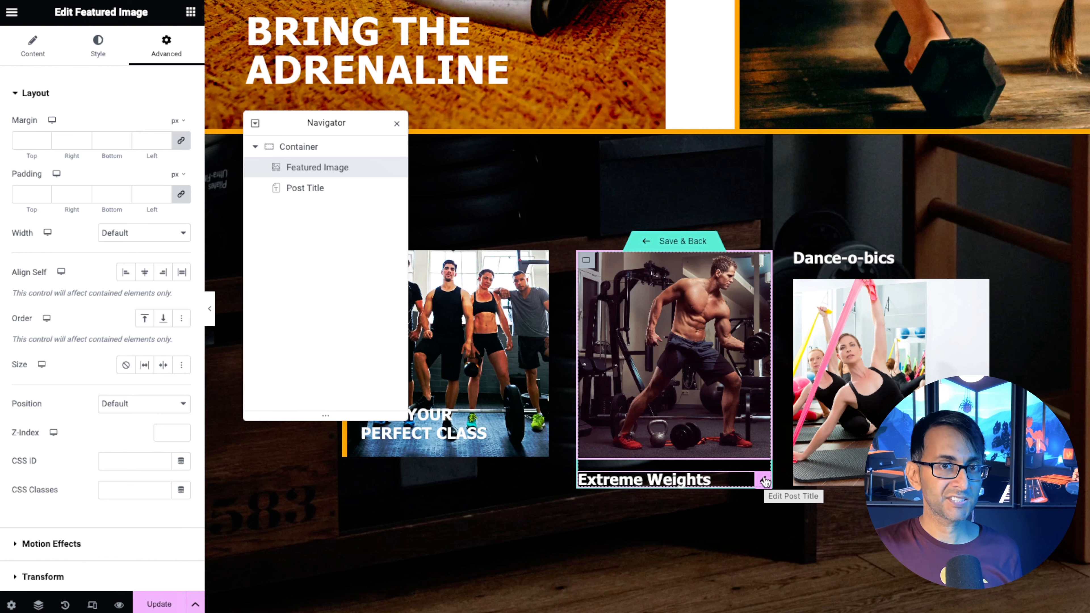
click(191, 12)
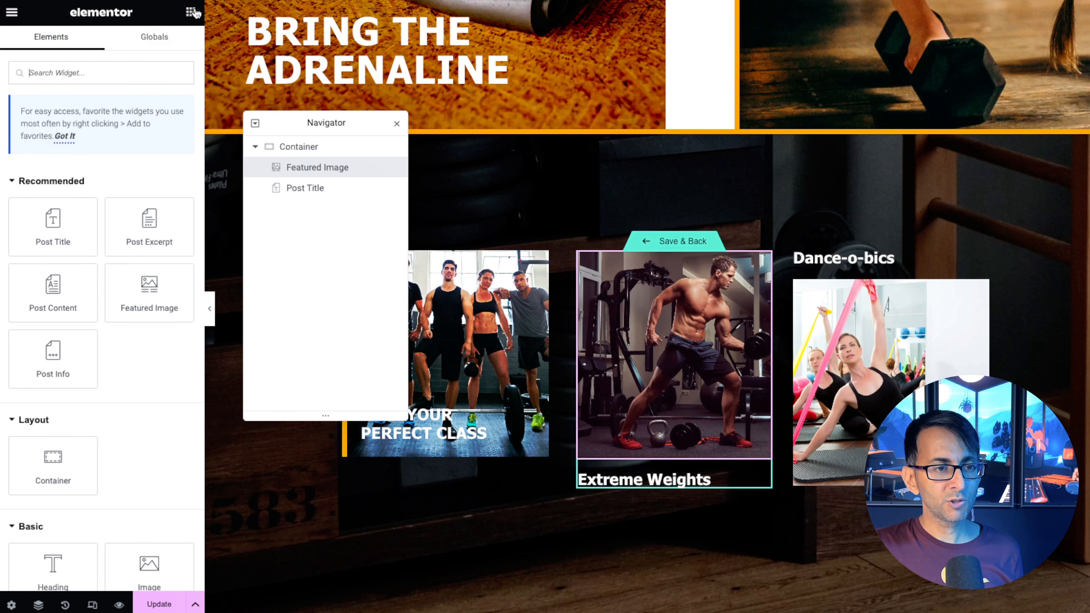
Add a Heading below the title, clear its text, and bind it to JetEngine custom field 'Type'
click(86, 75)
text(hea)
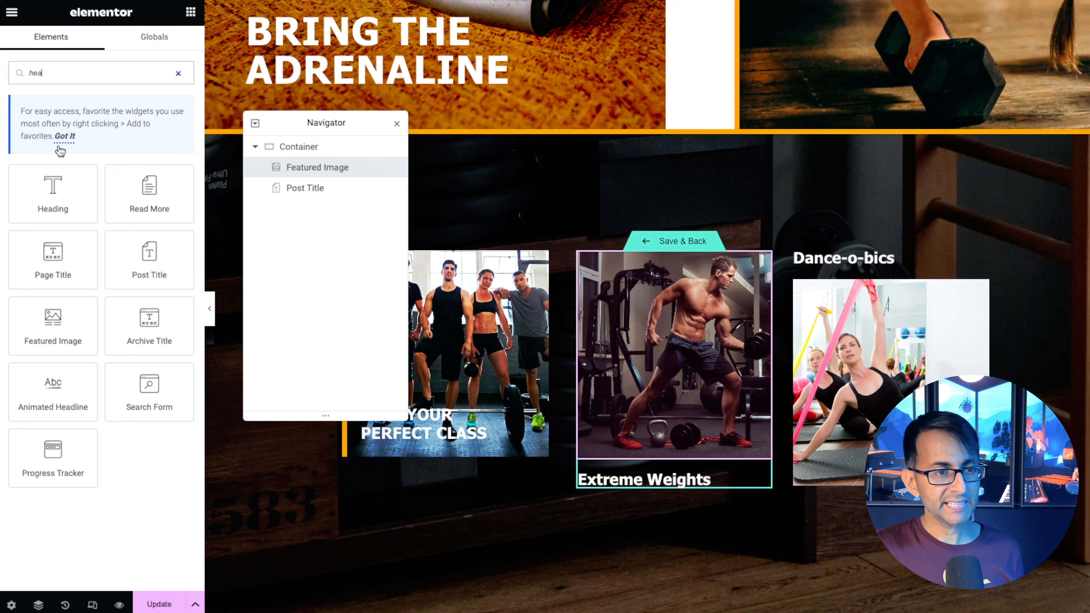
drag(53, 193, 686, 479)
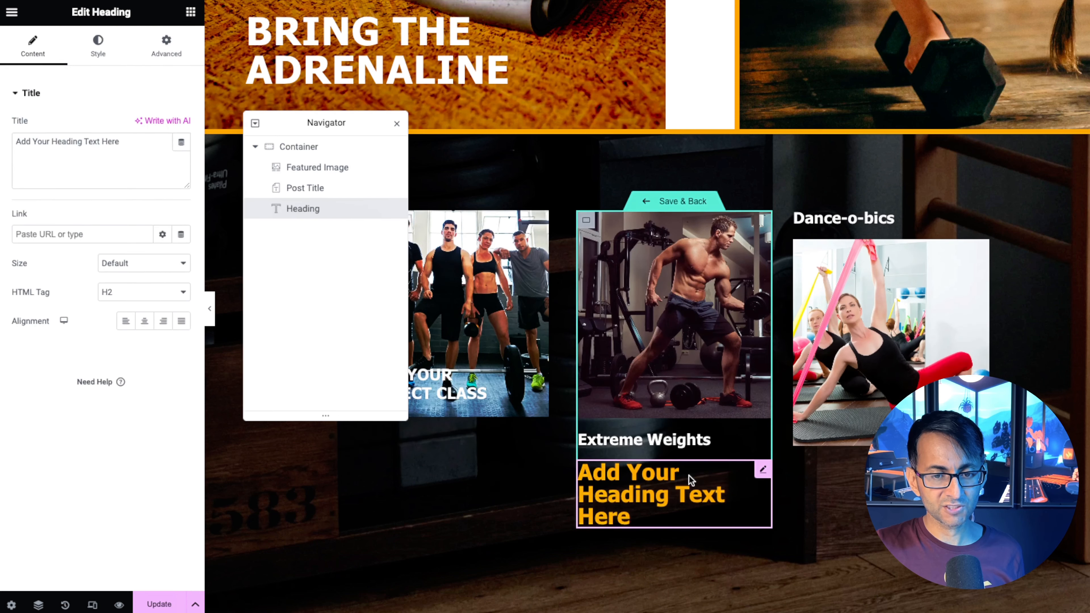
triple_click(144, 145)
key(BackSpace)
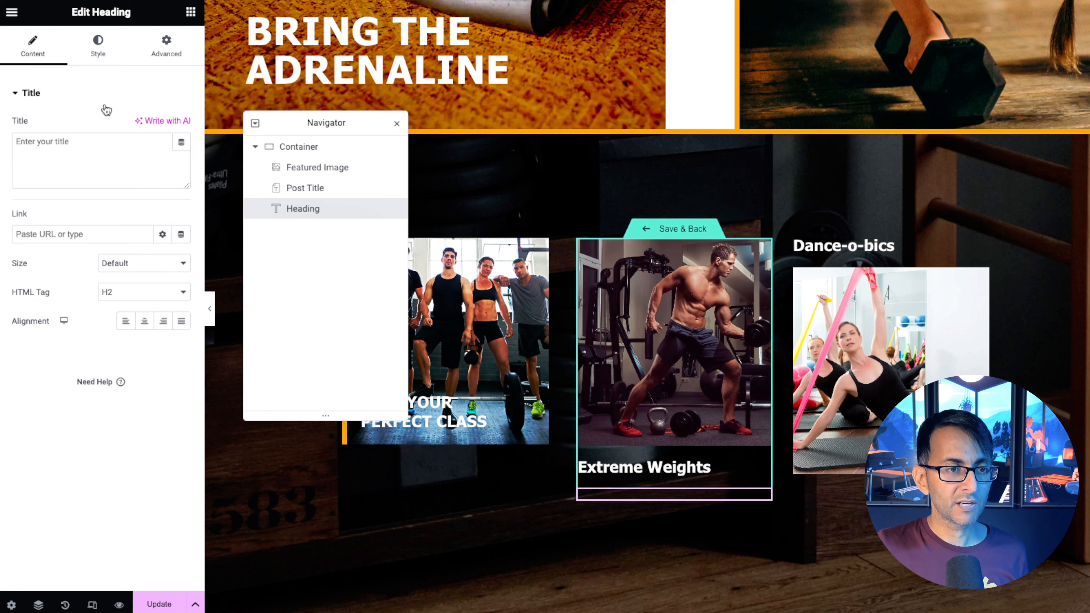
click(181, 145)
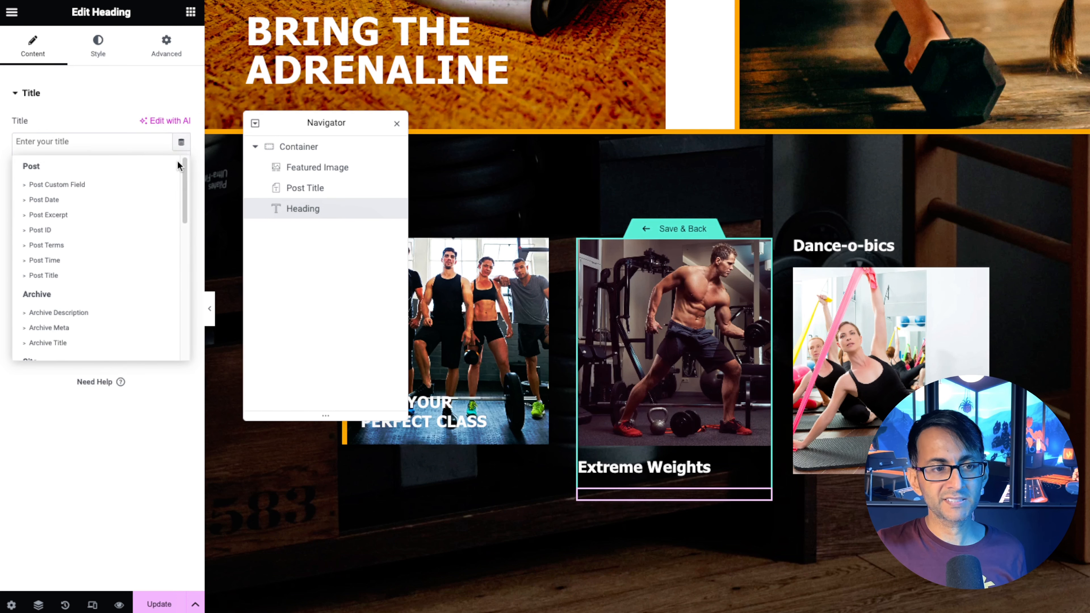
drag(184, 174, 184, 309)
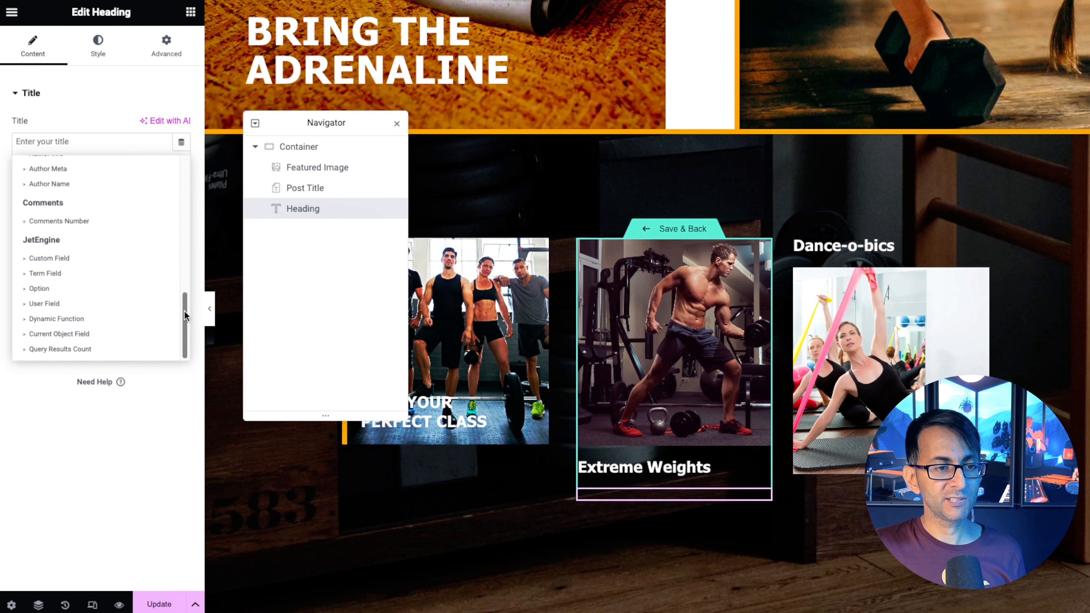
click(76, 262)
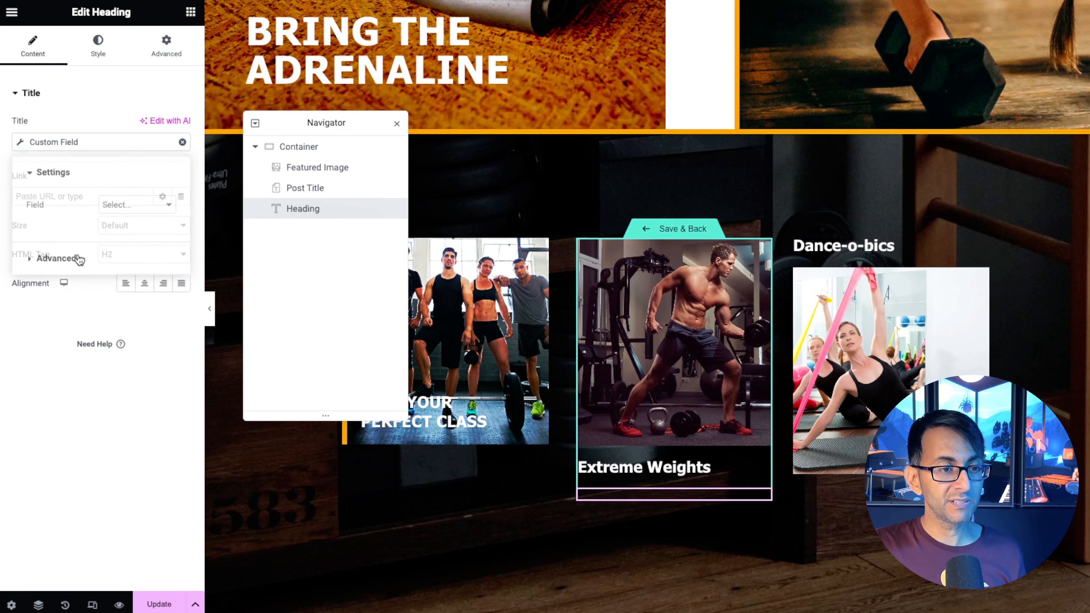
click(135, 206)
click(124, 1)
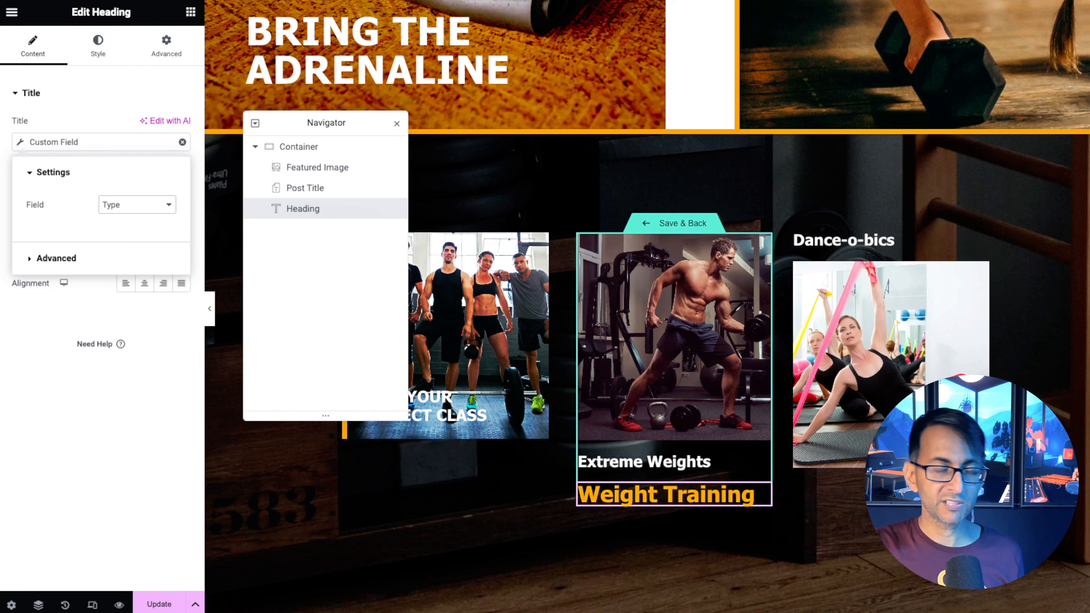
click(189, 13)
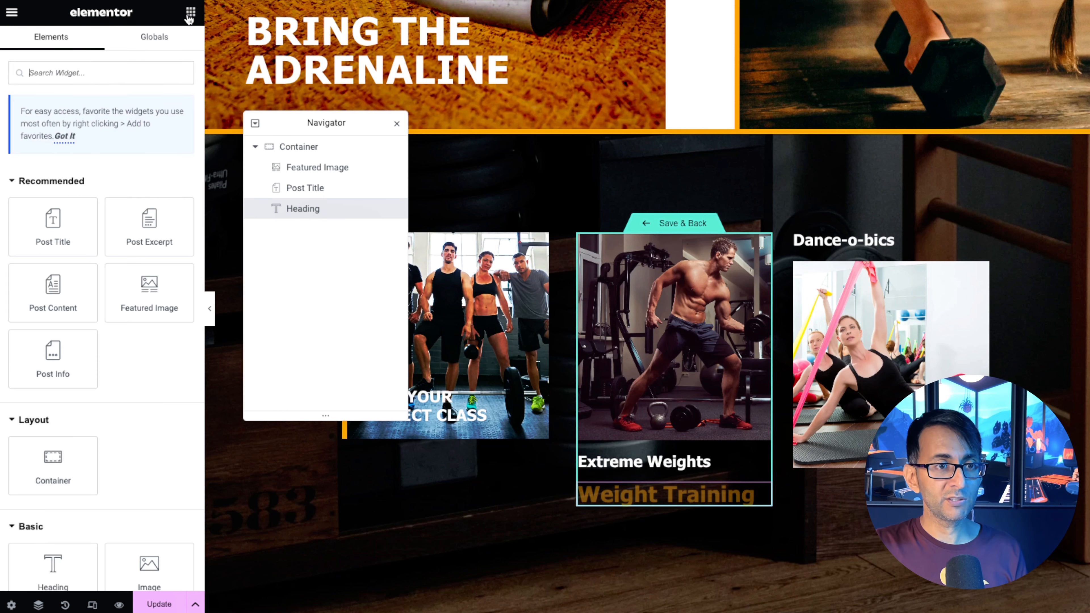
Add a Dynamic Field widget between the title and class type, with white text
text(dyn)
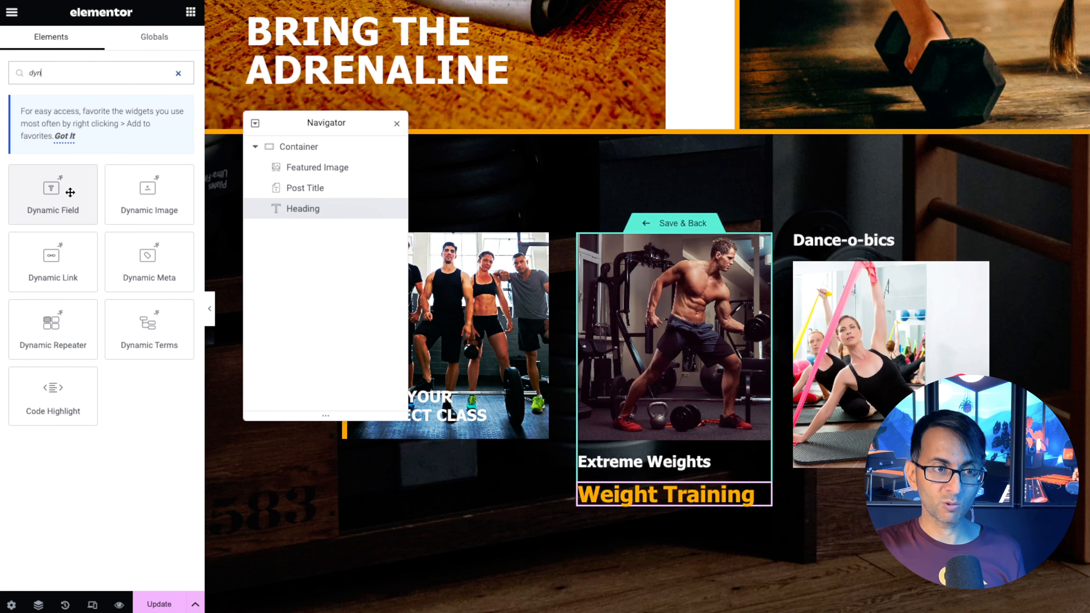
drag(50, 189, 662, 461)
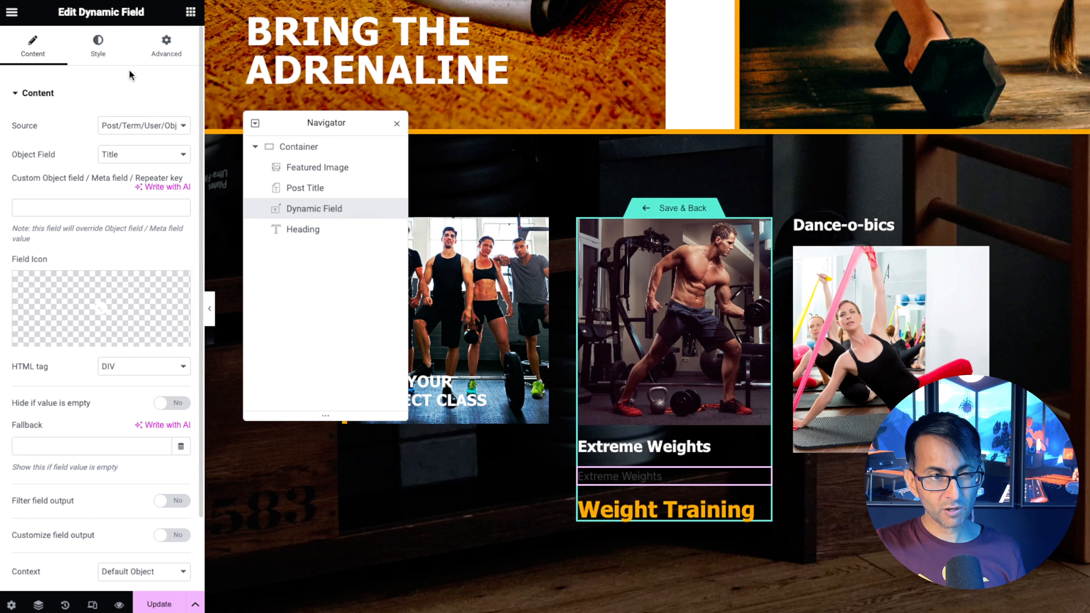
click(98, 46)
click(162, 125)
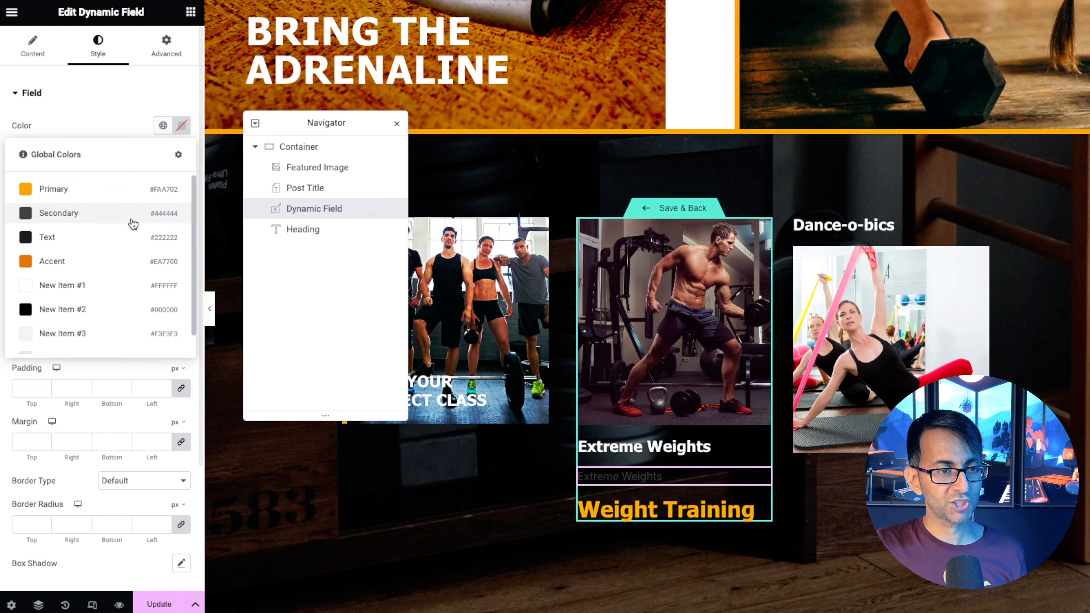
click(84, 279)
Set the Dynamic Field's source to Meta Data with the 'Type' meta field
click(33, 46)
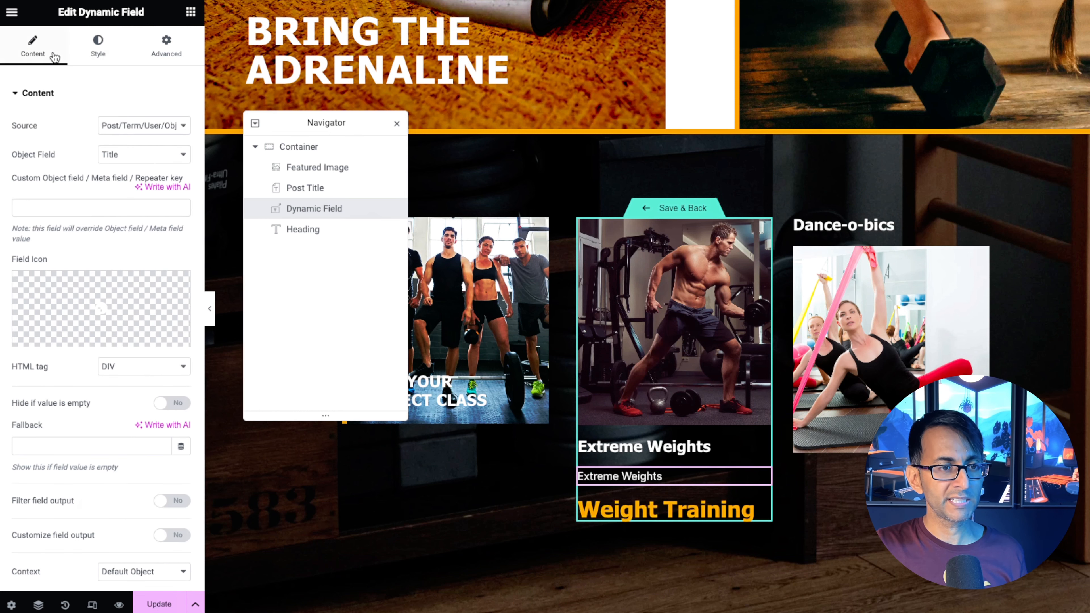
click(160, 134)
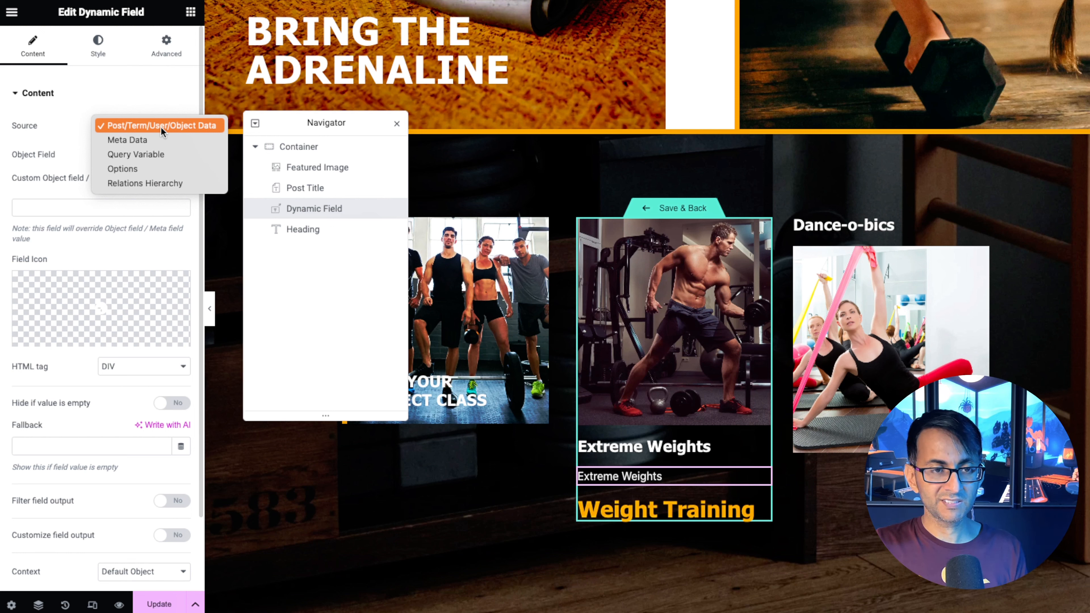
click(161, 127)
click(165, 157)
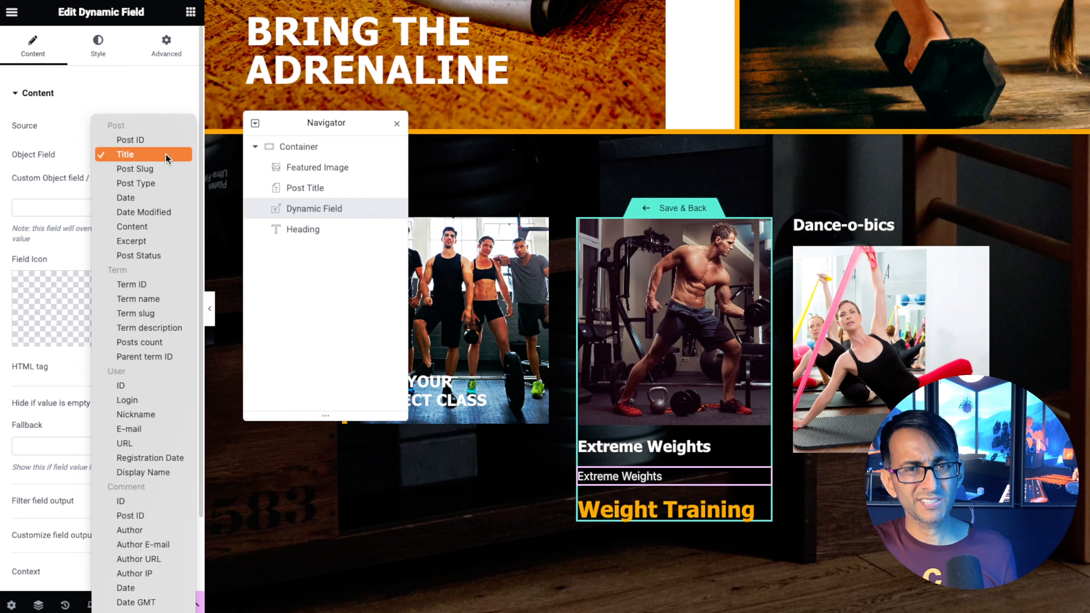
click(141, 108)
click(148, 122)
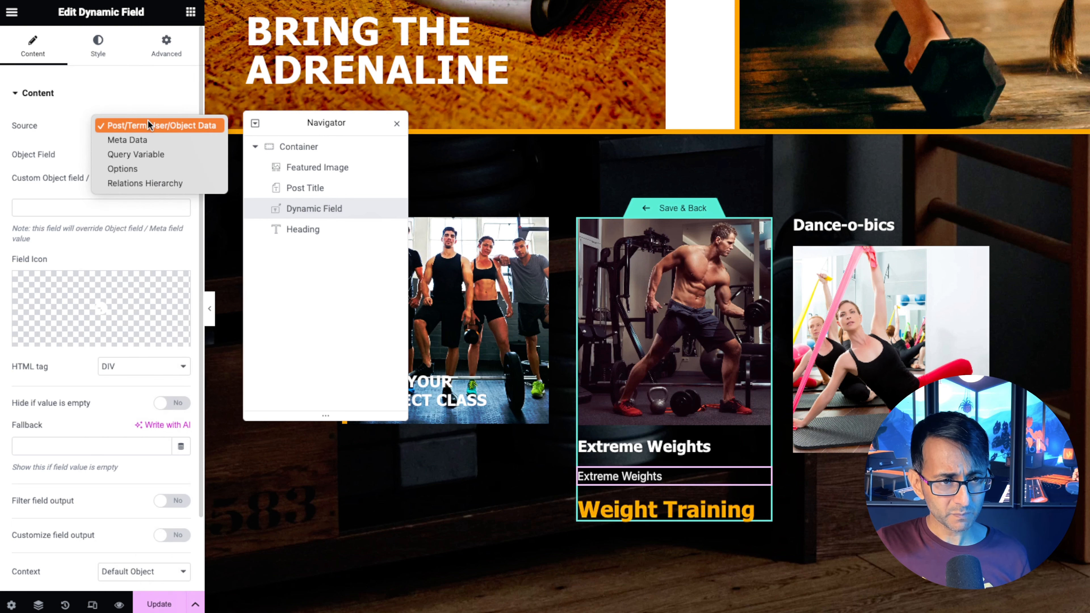
click(145, 139)
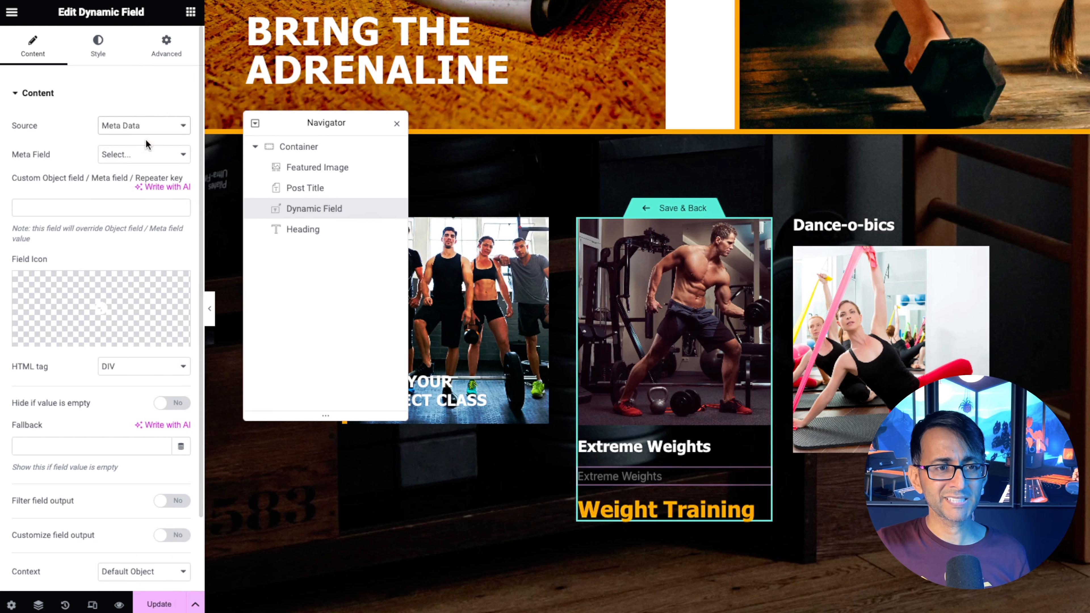
click(141, 155)
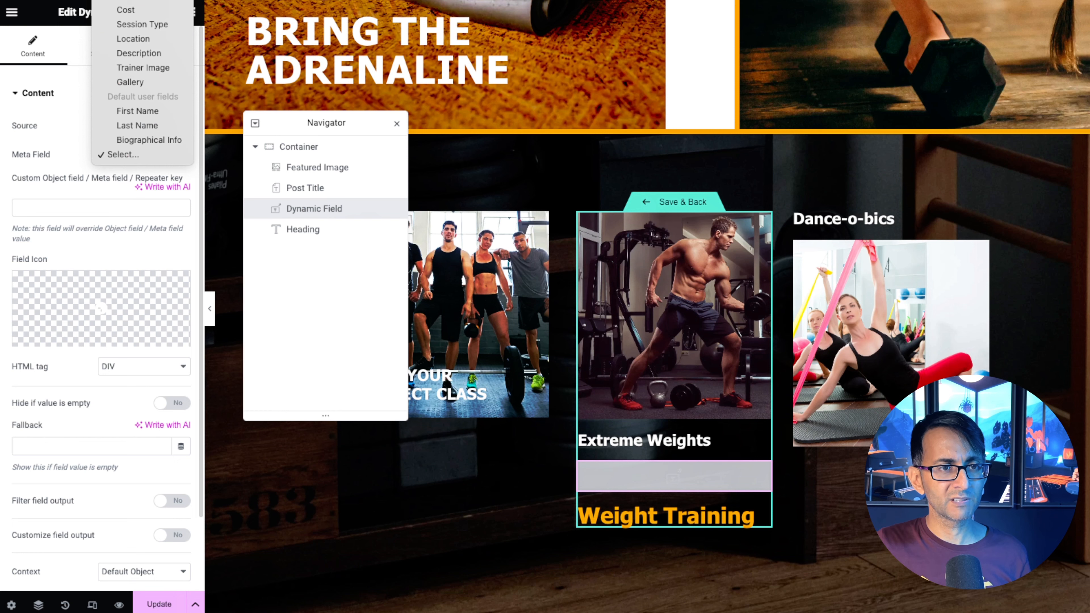
scroll(142, 82, up, 1)
click(129, 0)
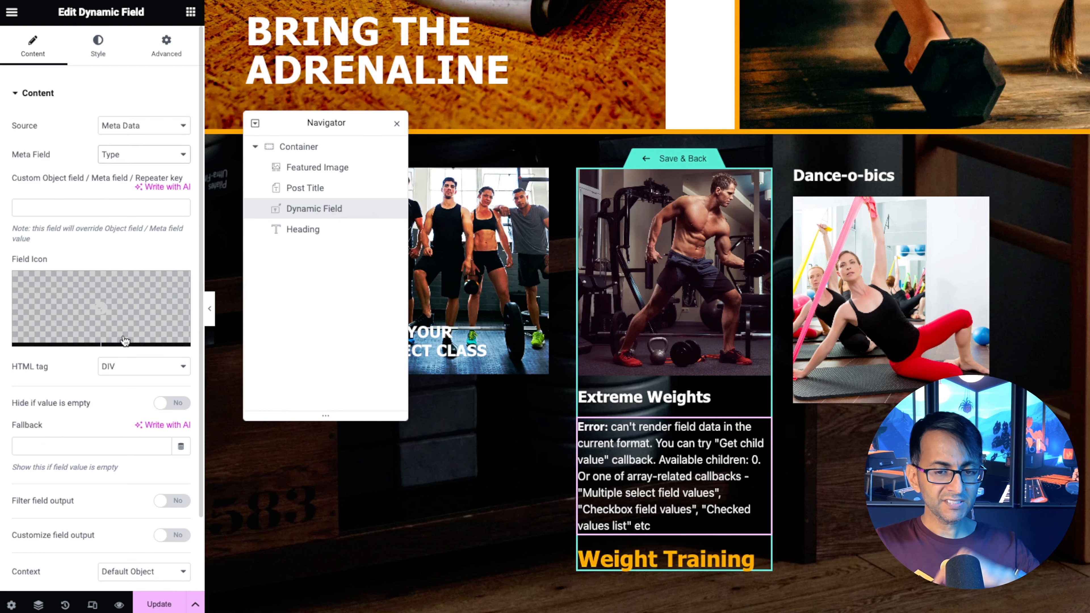
Turn on Filter field output for the Type field using the Checkbox field values callback
mouse_move(125, 342)
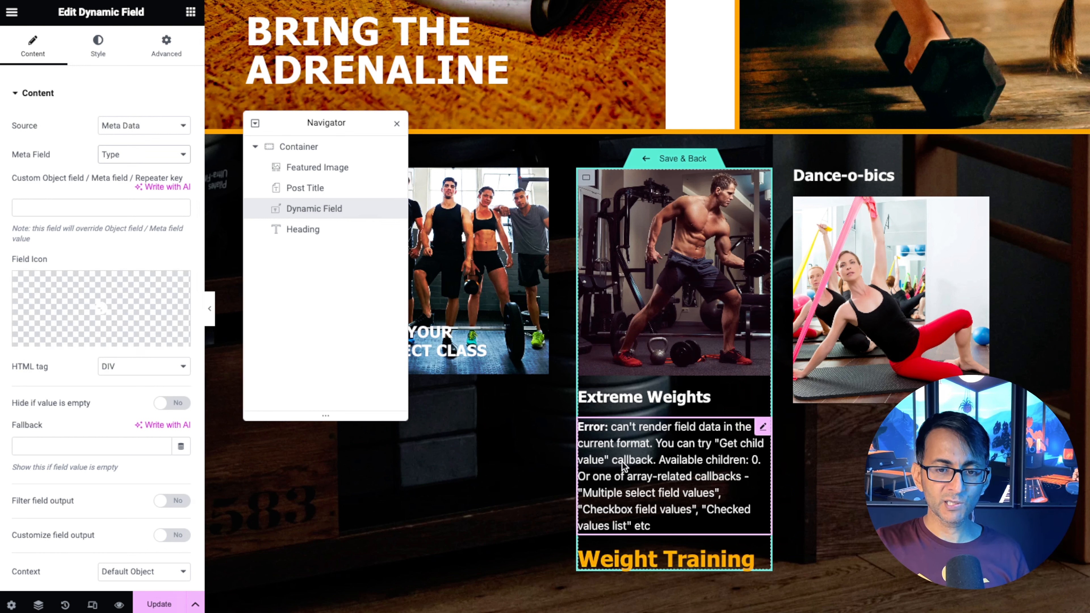
scroll(114, 150, down, 2)
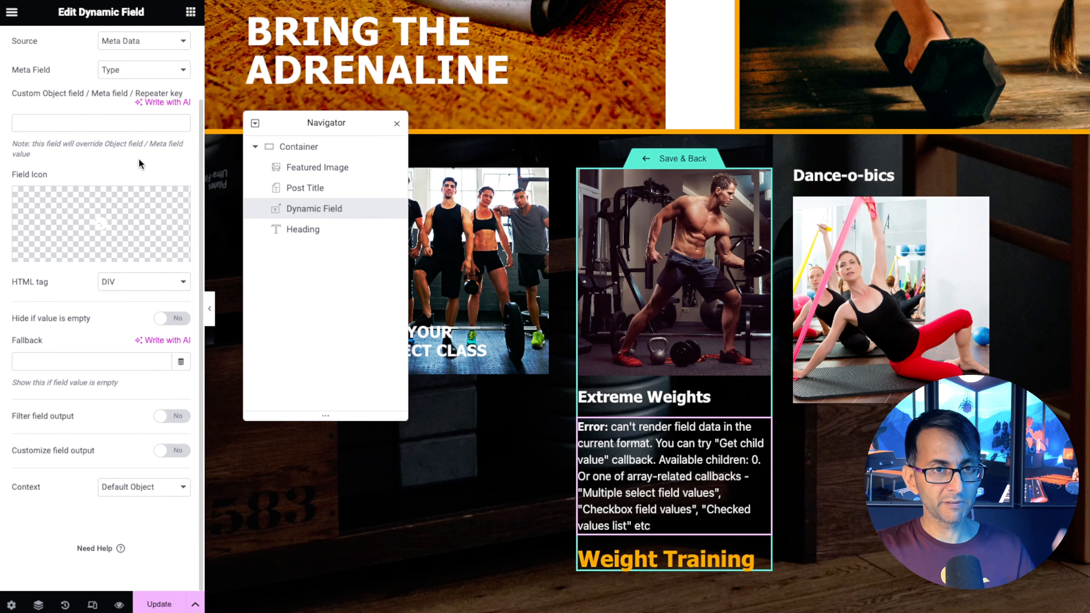
click(175, 417)
scroll(167, 429, down, 2)
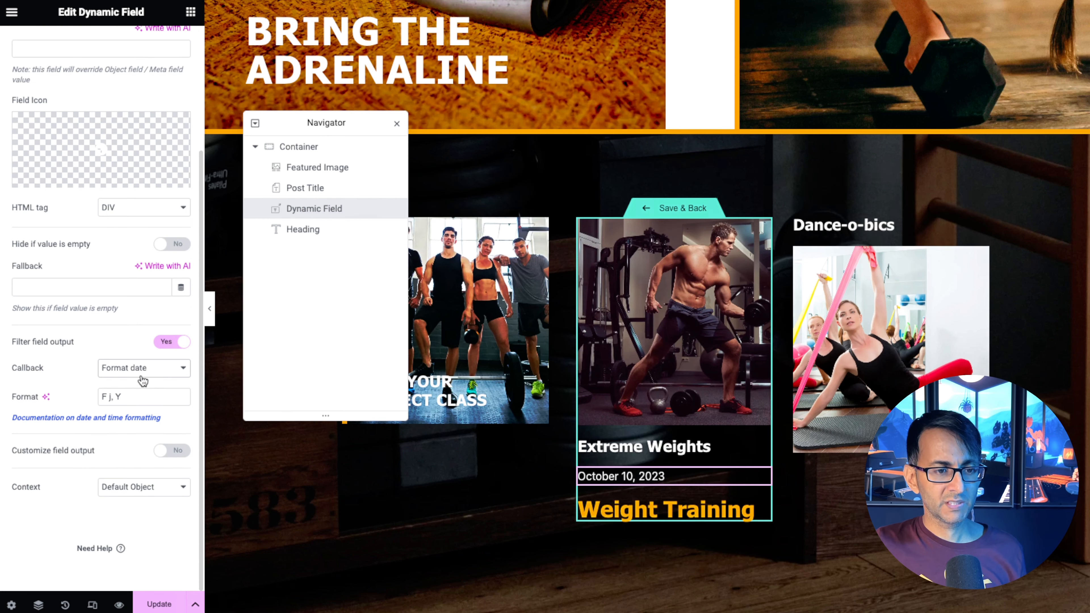
click(148, 370)
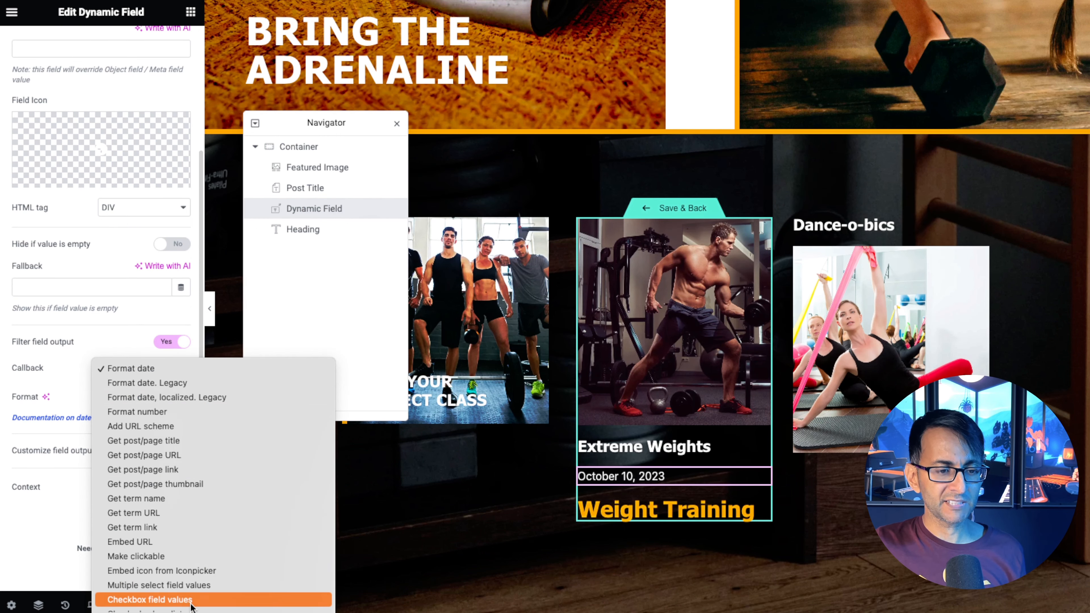
scroll(188, 571, down, 3)
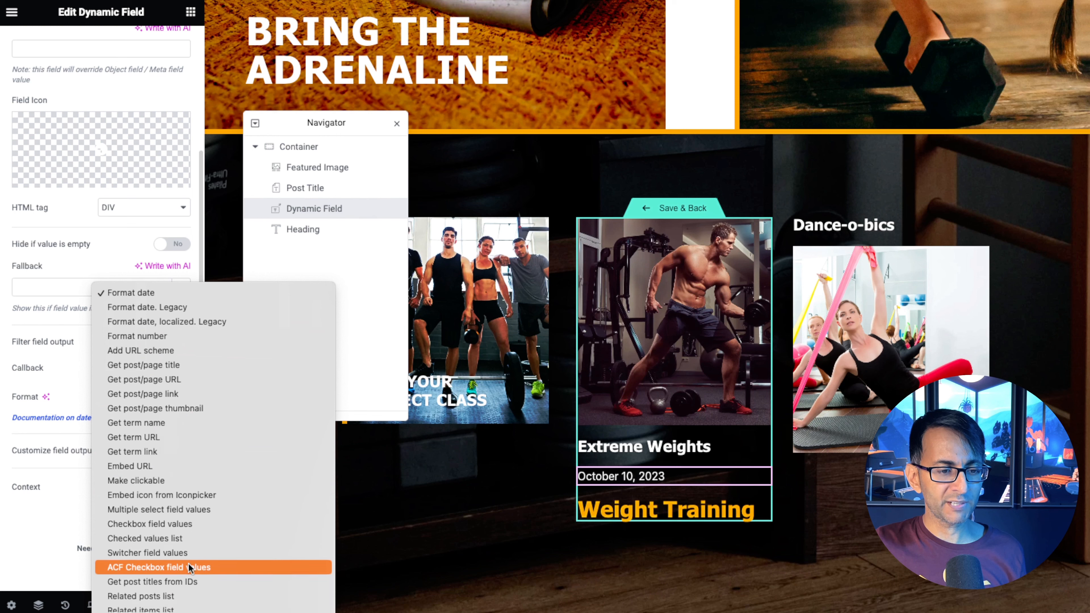
click(191, 526)
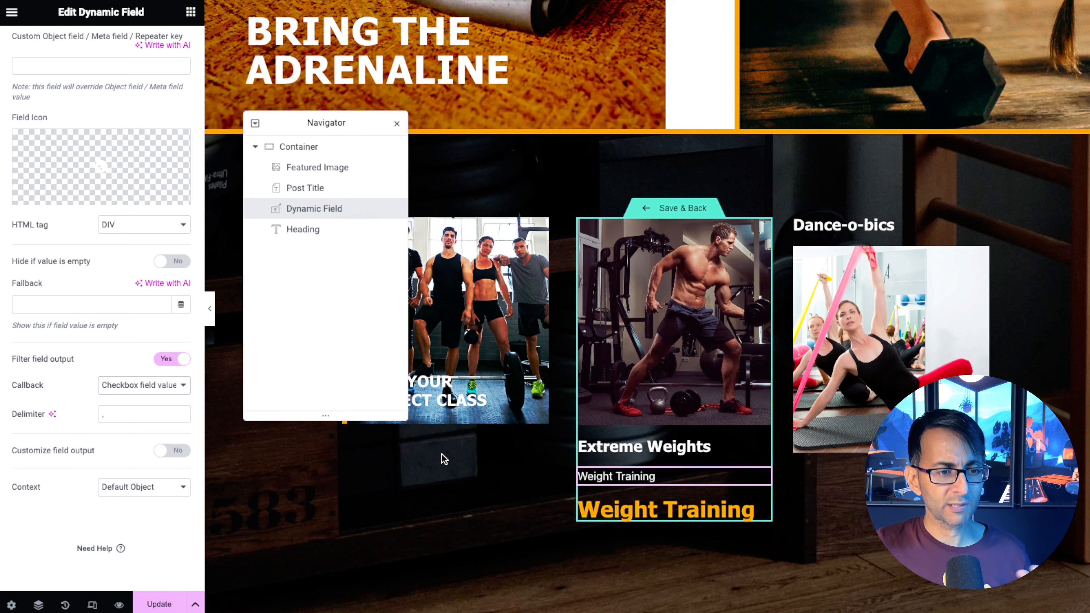
Clear the comma from the Delimiter field so Type reads plain 'Weight Training'
click(119, 415)
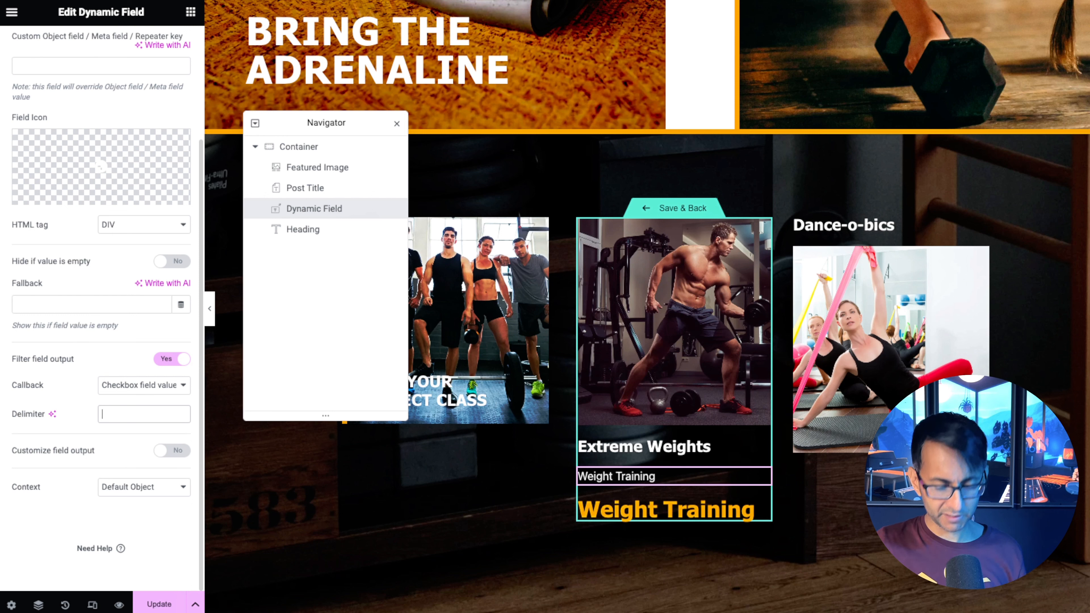
key(BackSpace)
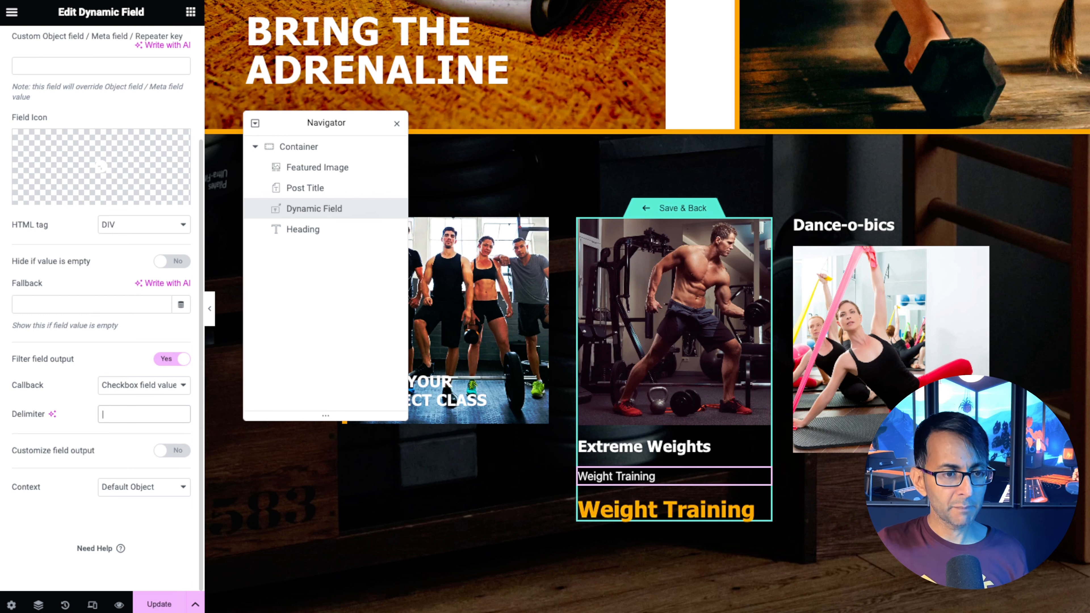
text(.)
key(BackSpace)
text(-)
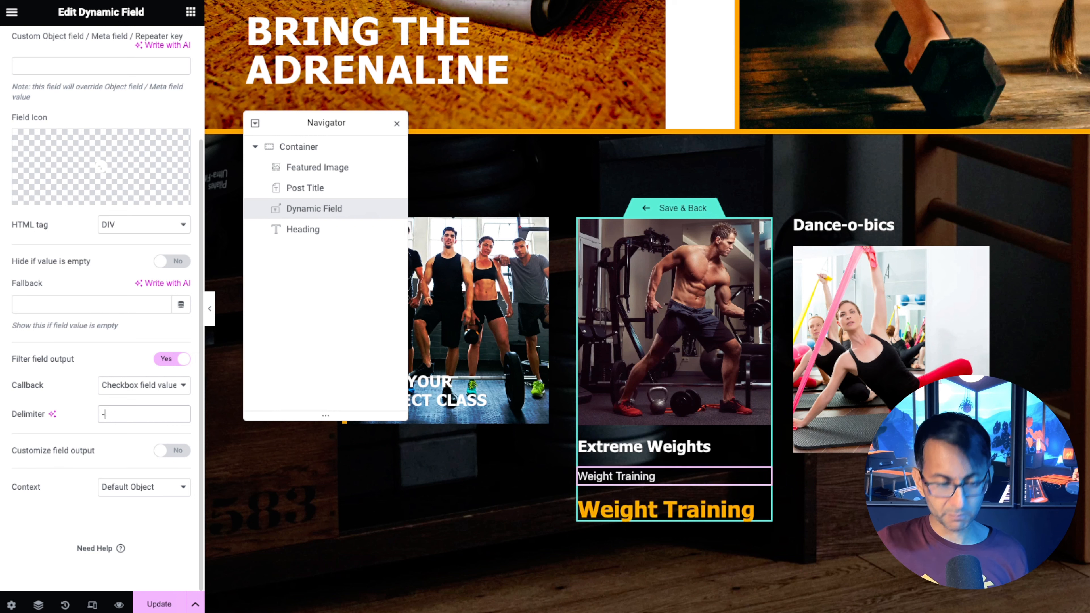
text(-)
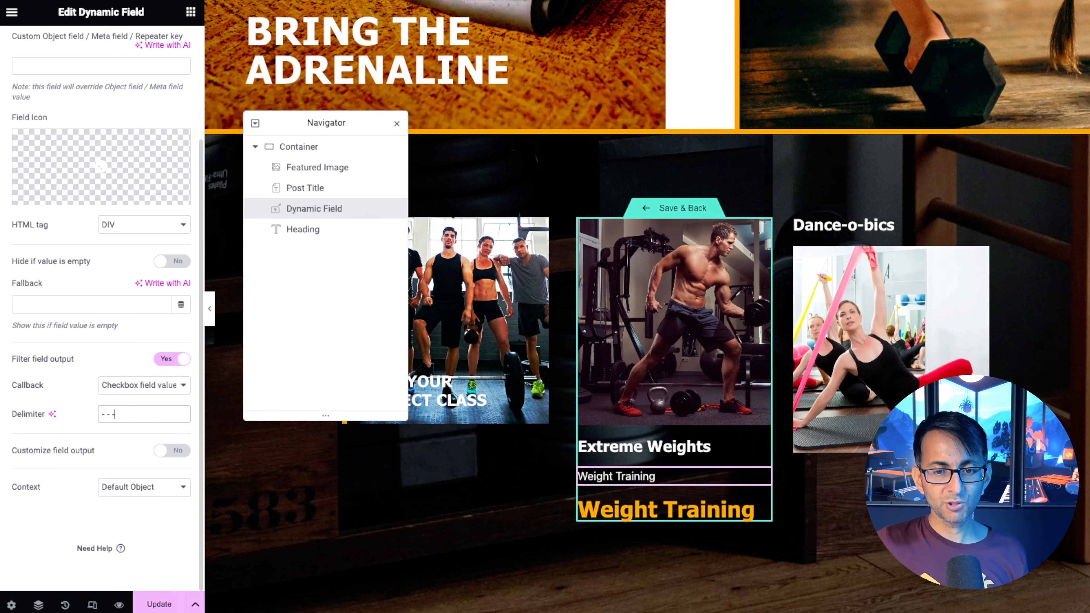
key(BackSpace)
key(BackSpace)
key(BackSpace)
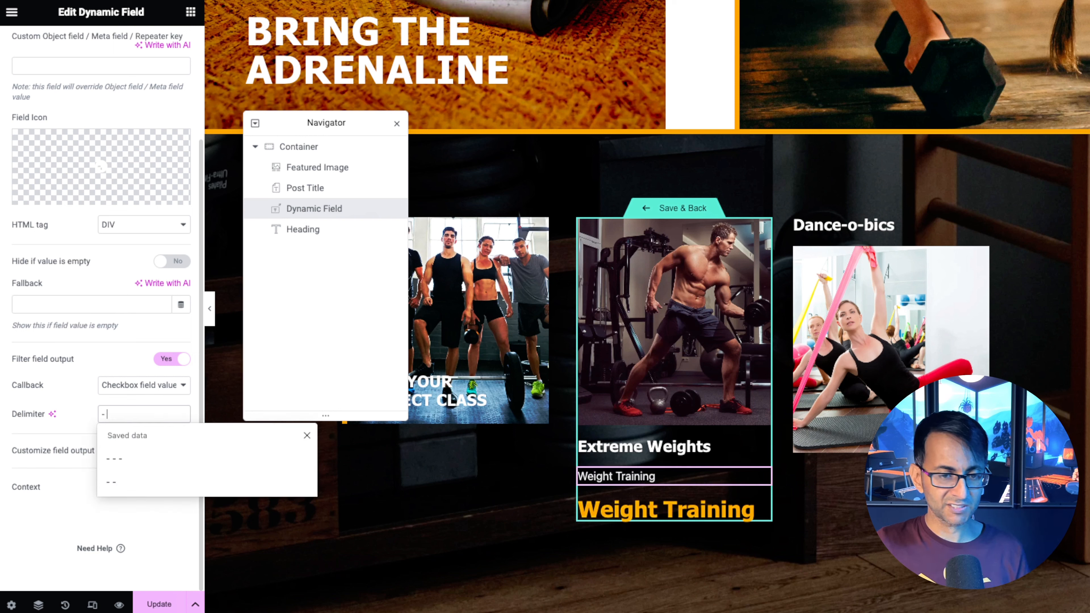
click(73, 395)
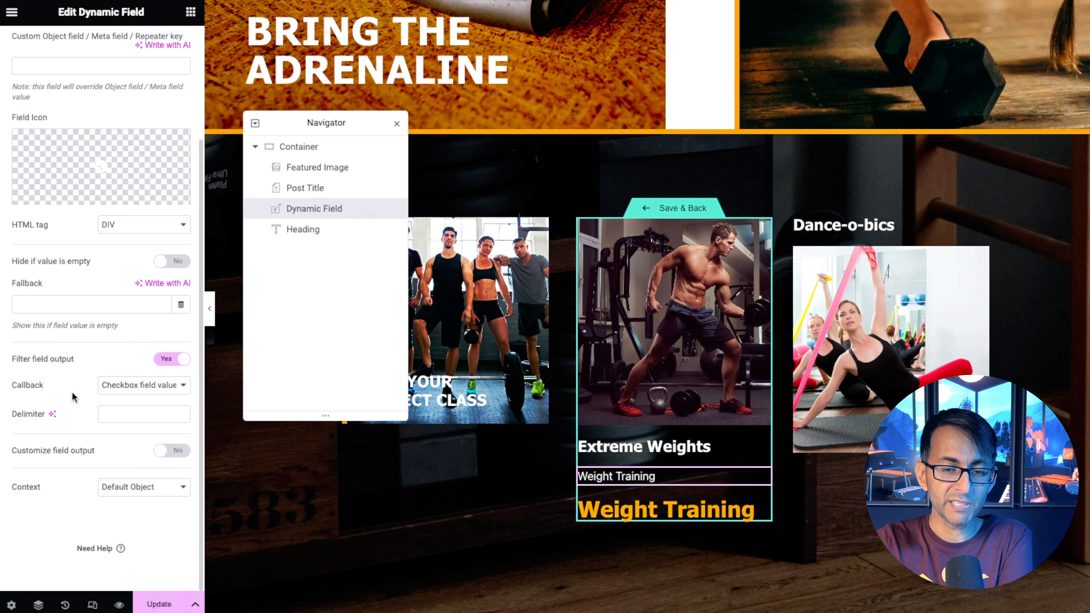
right_click(664, 533)
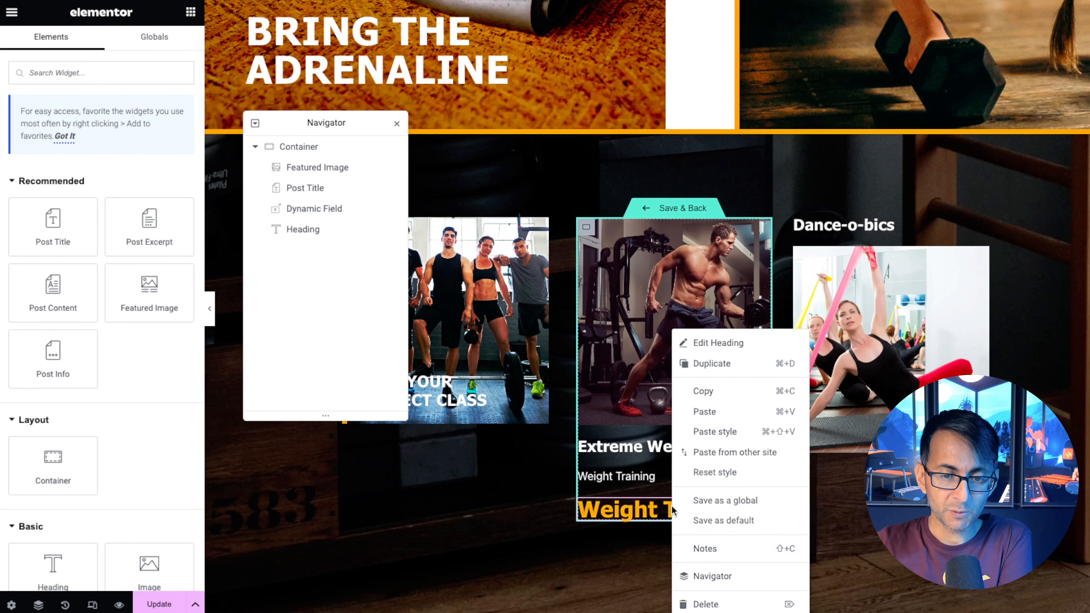
Delete the old Weight Training heading from the card and select the Type field
click(703, 604)
click(663, 493)
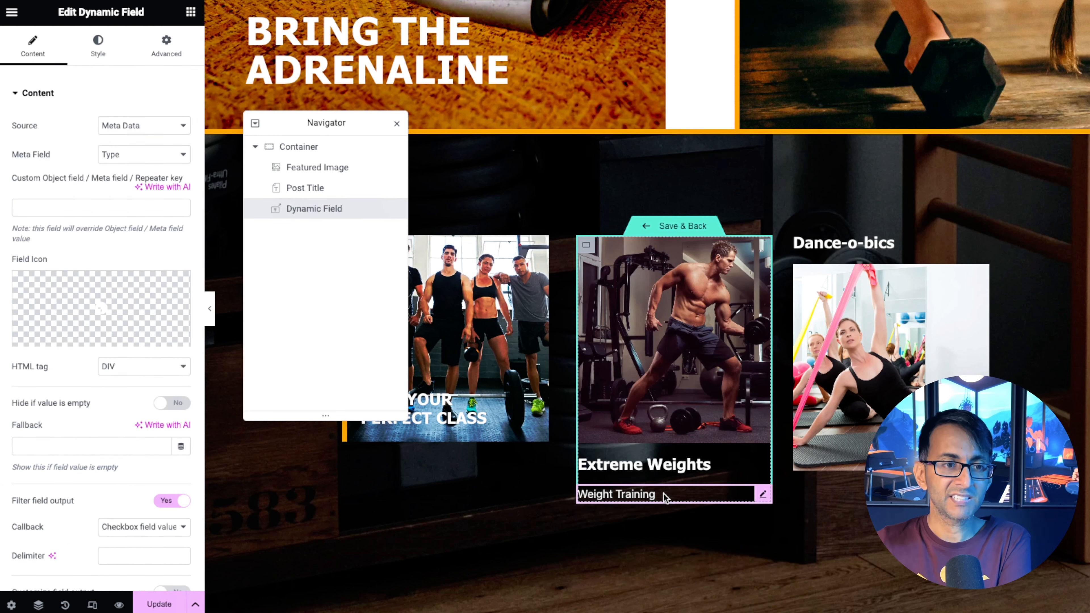
click(98, 47)
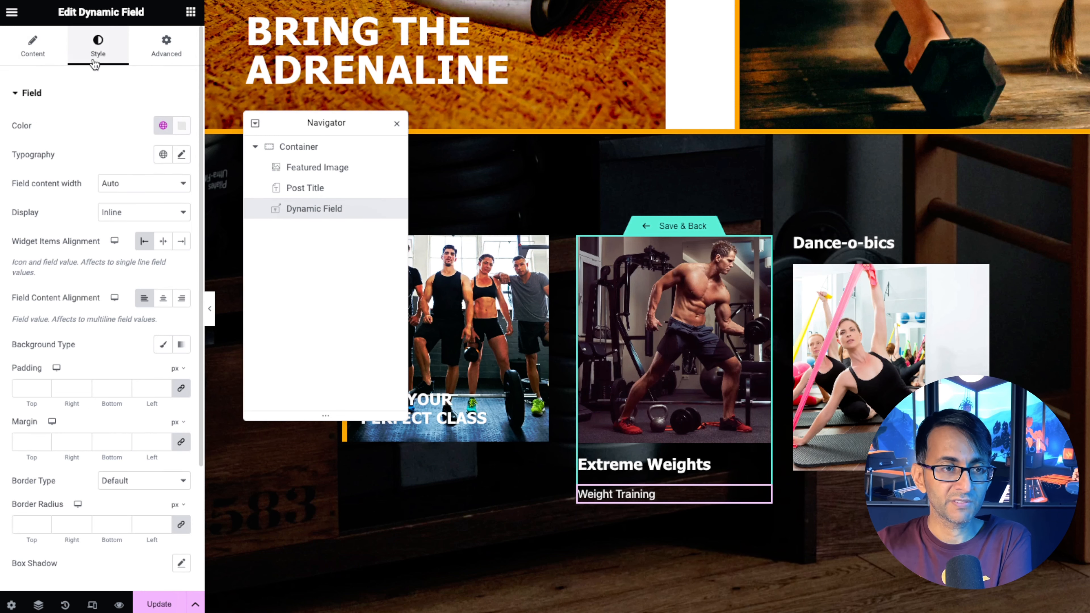
click(38, 55)
Set the Type field's delimiter to a pipe '|' without a leading space
scroll(135, 419, down, 3)
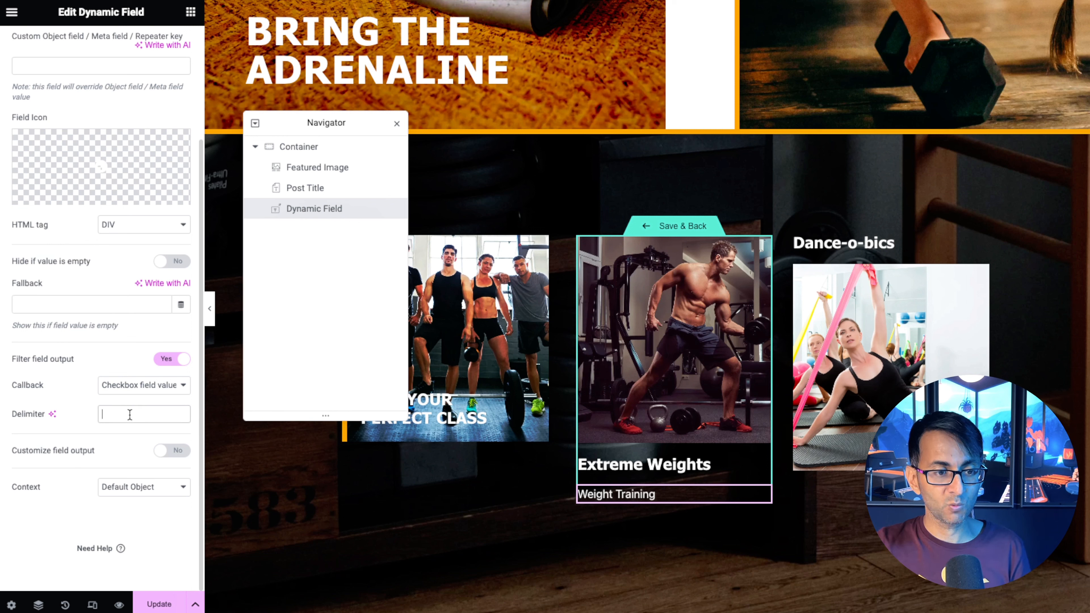
text(|)
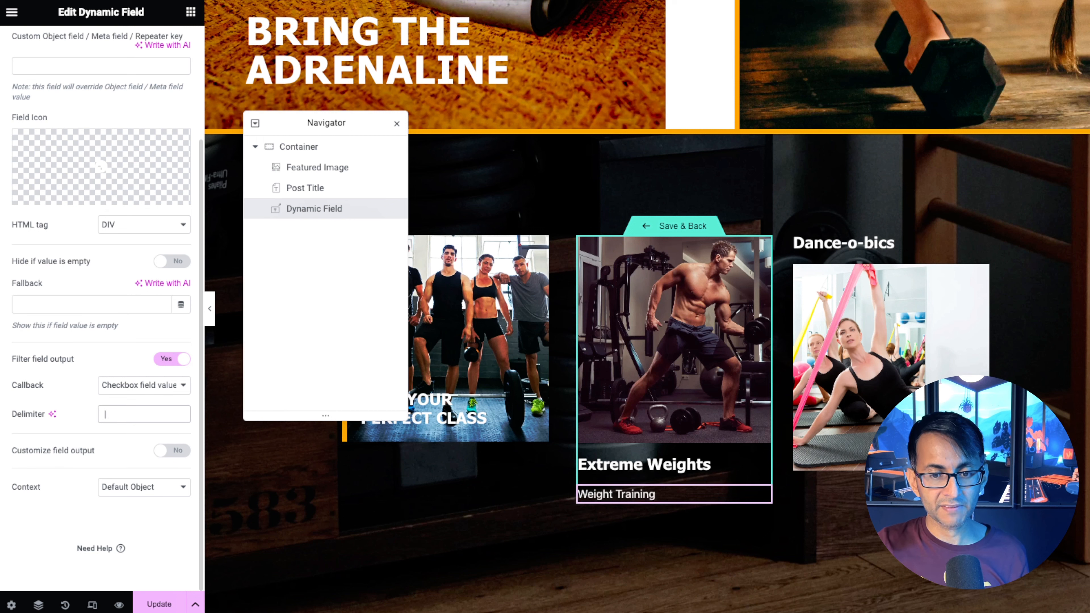
key(BackSpace)
key(BackSpace)
key(BackSpace)
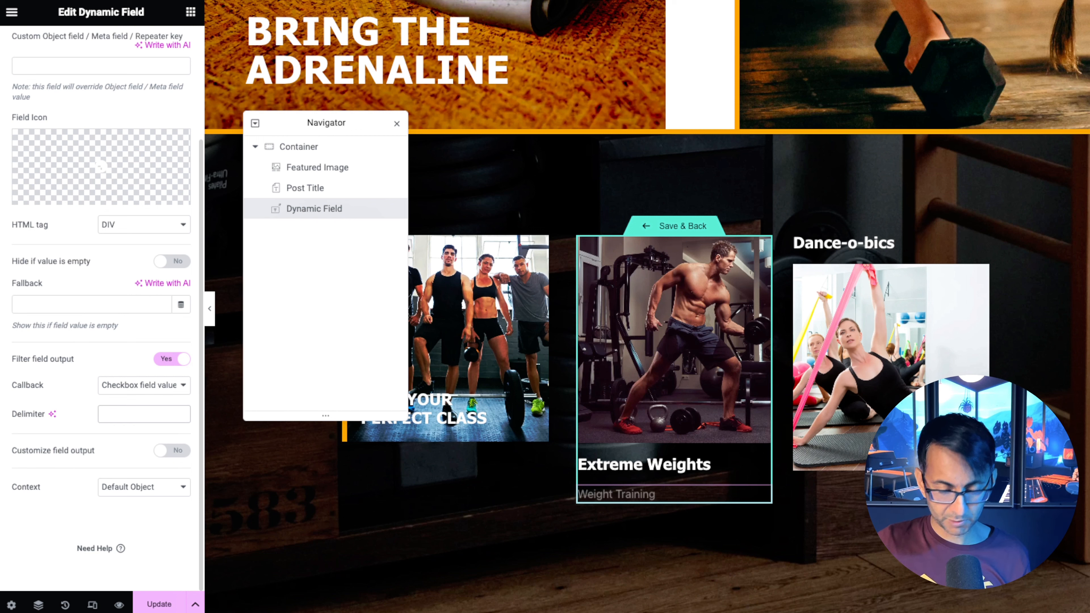
text(|)
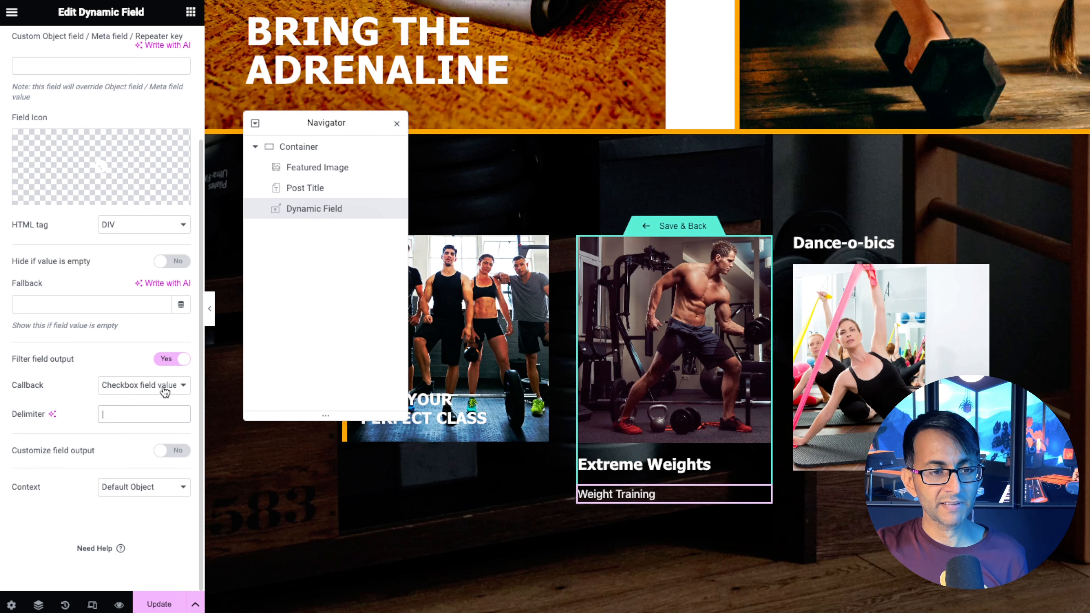
scroll(72, 71, up, 1)
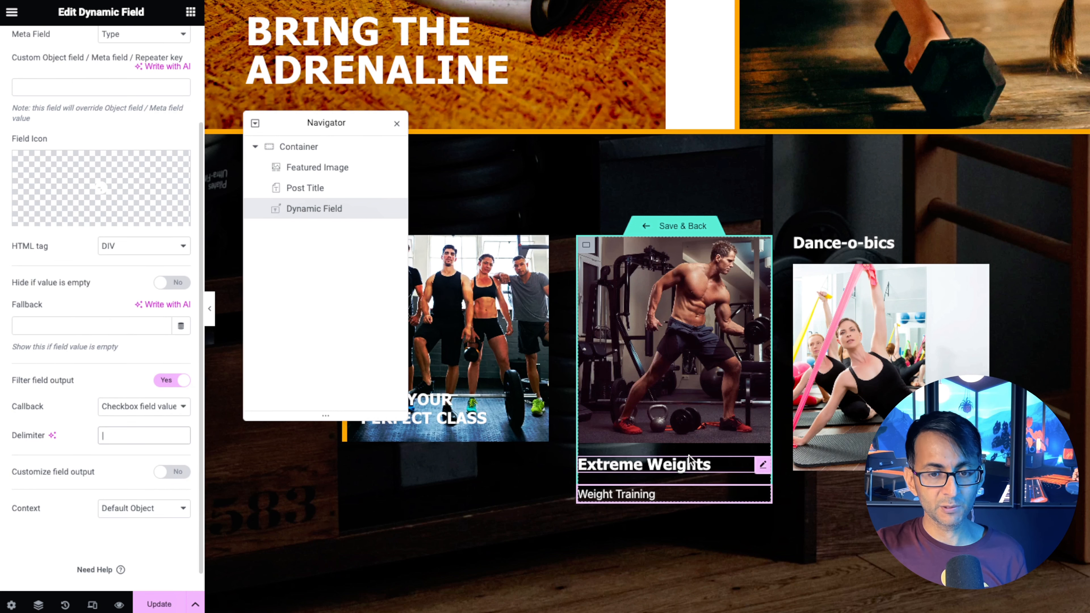
Style the Type field's typography with 500 (Medium) weight and 1.2 rem size
click(98, 46)
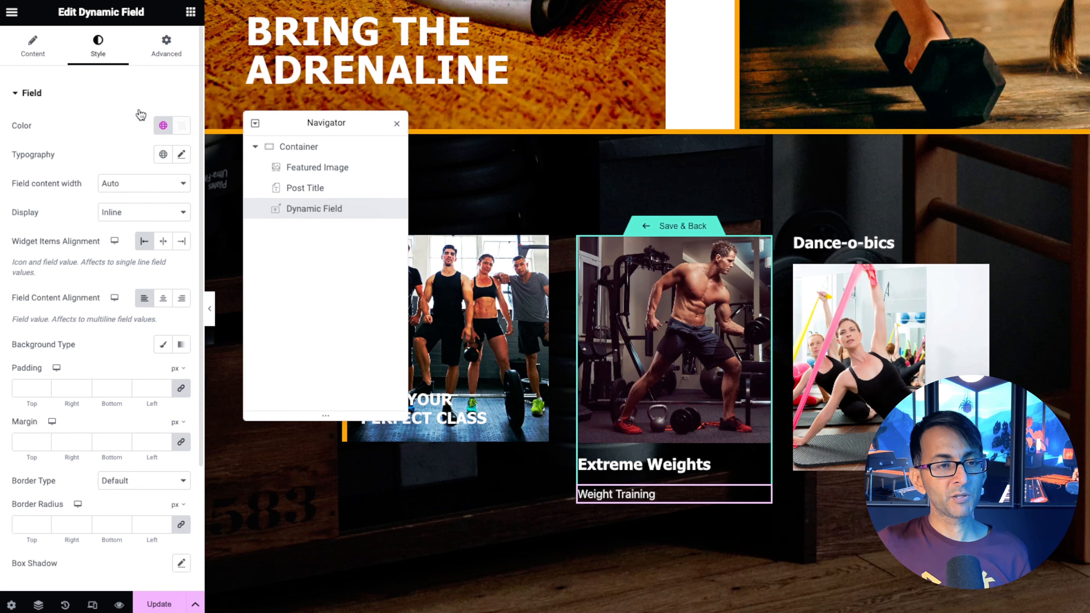
click(181, 156)
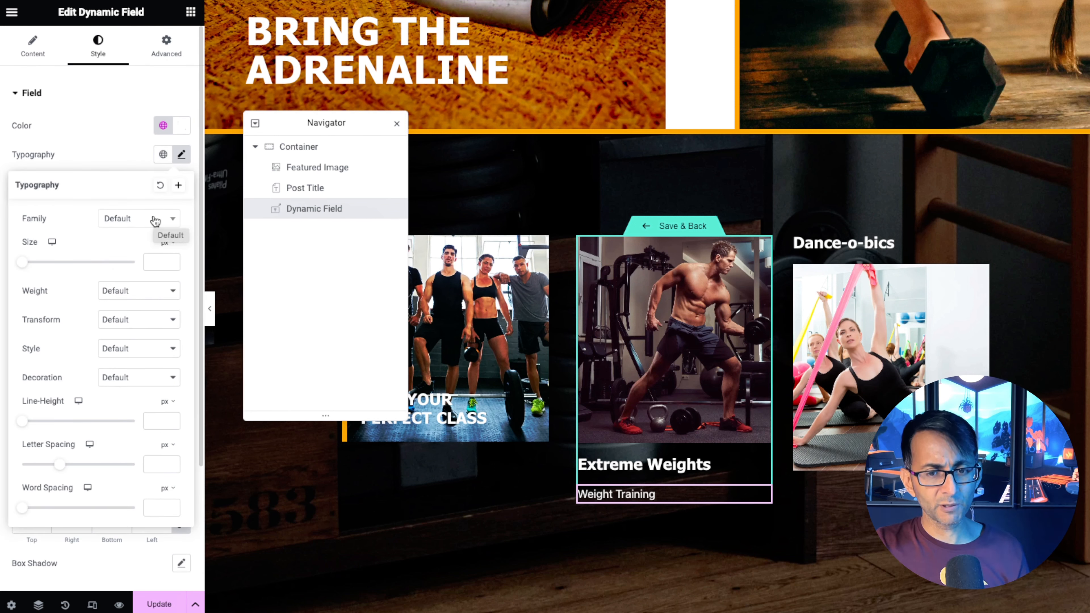
click(142, 292)
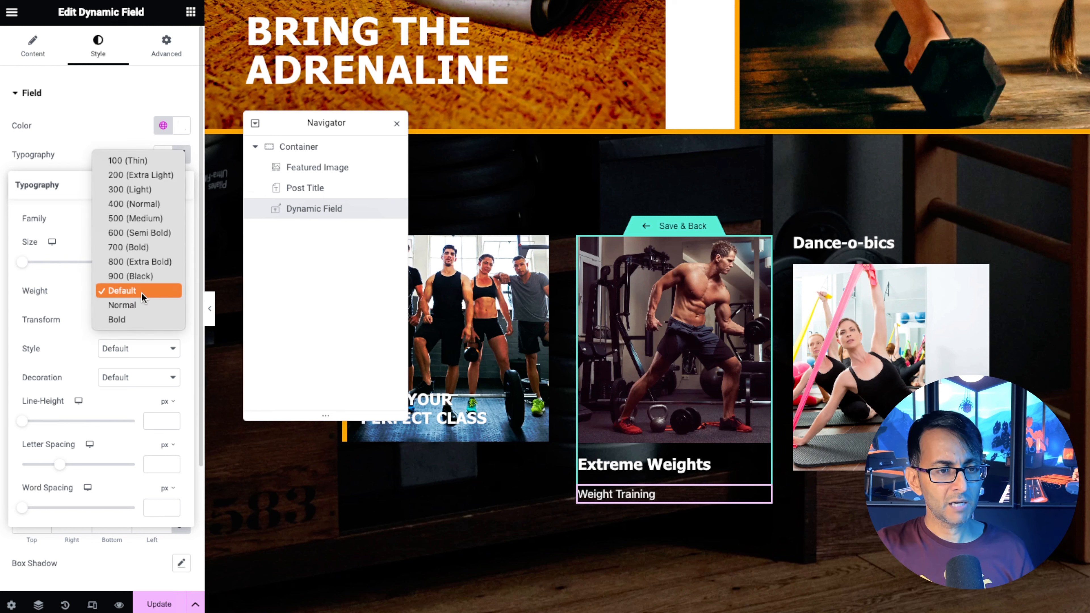
click(140, 219)
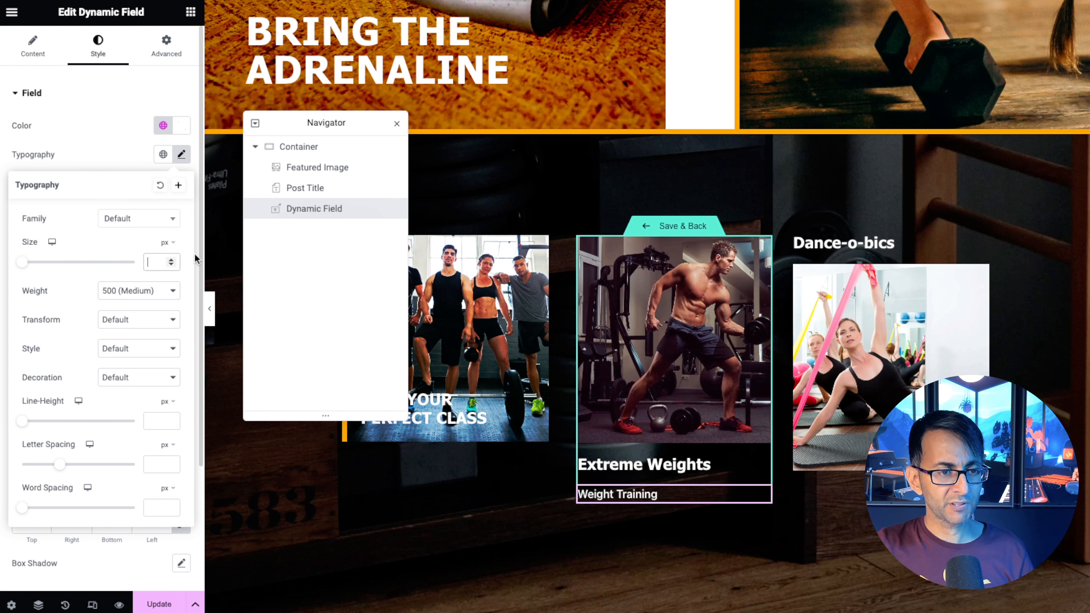
text(1.2)
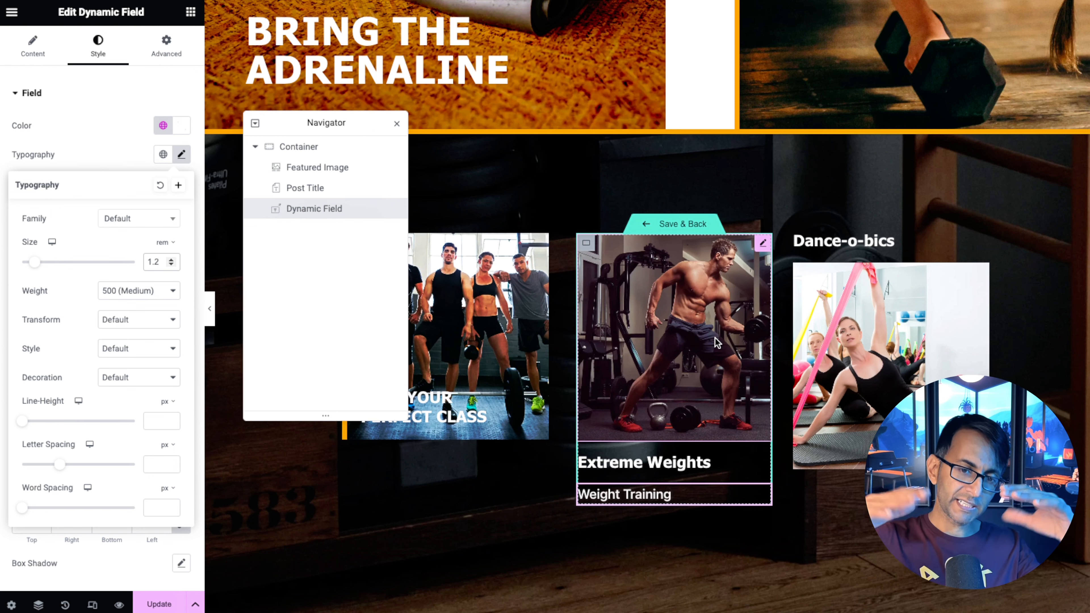
Set a layout value of the card container to 0
click(585, 244)
click(32, 47)
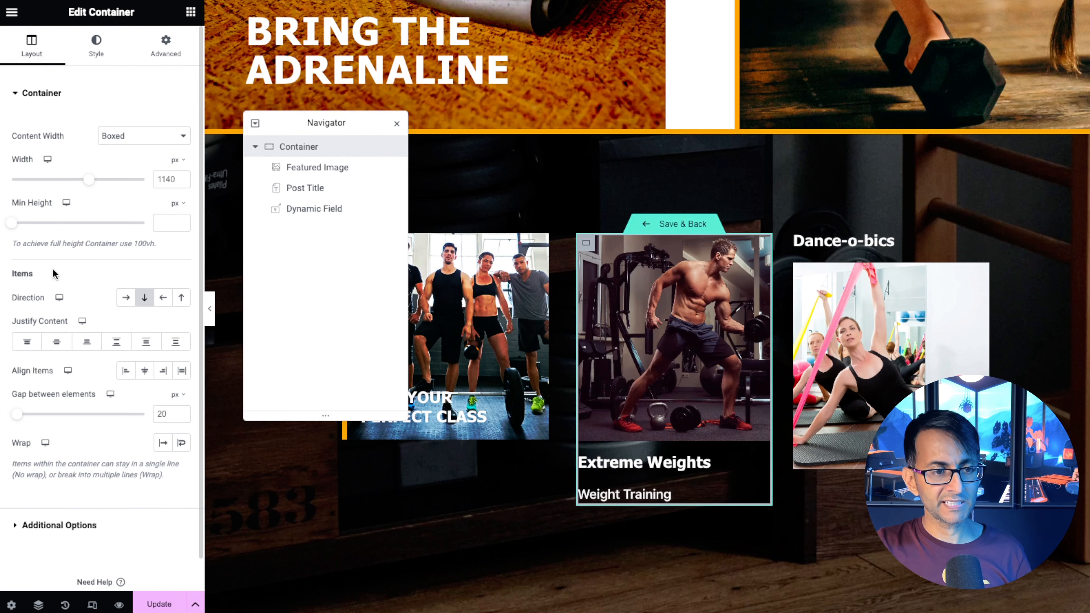
scroll(66, 245, down, 1)
drag(157, 381, 248, 370)
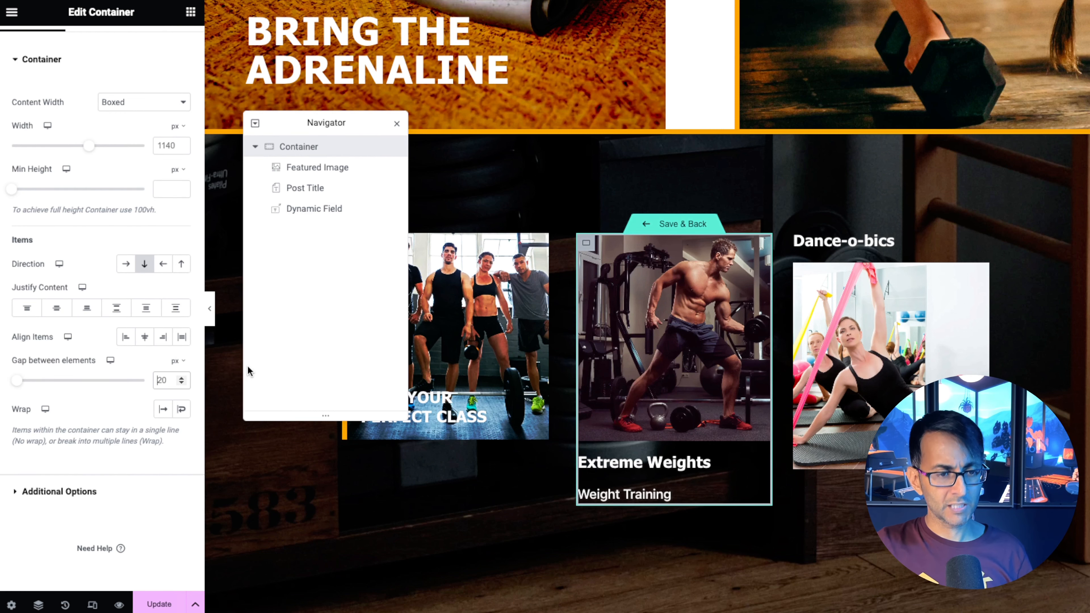
text(0)
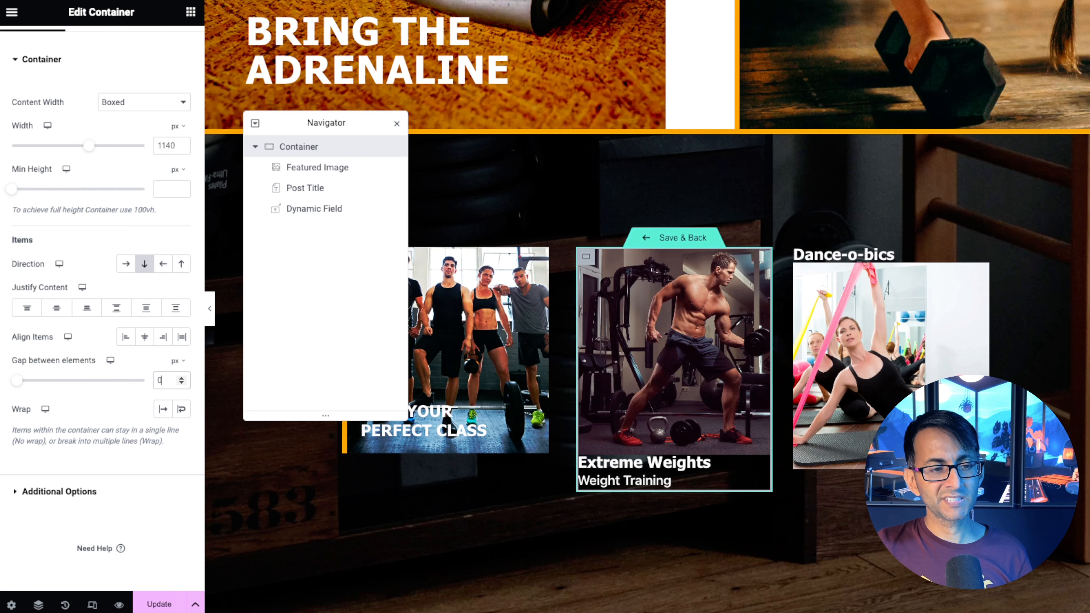
Duplicate the Type field, switch the copy to the Cost meta field, and disable output filtering
right_click(678, 480)
click(720, 364)
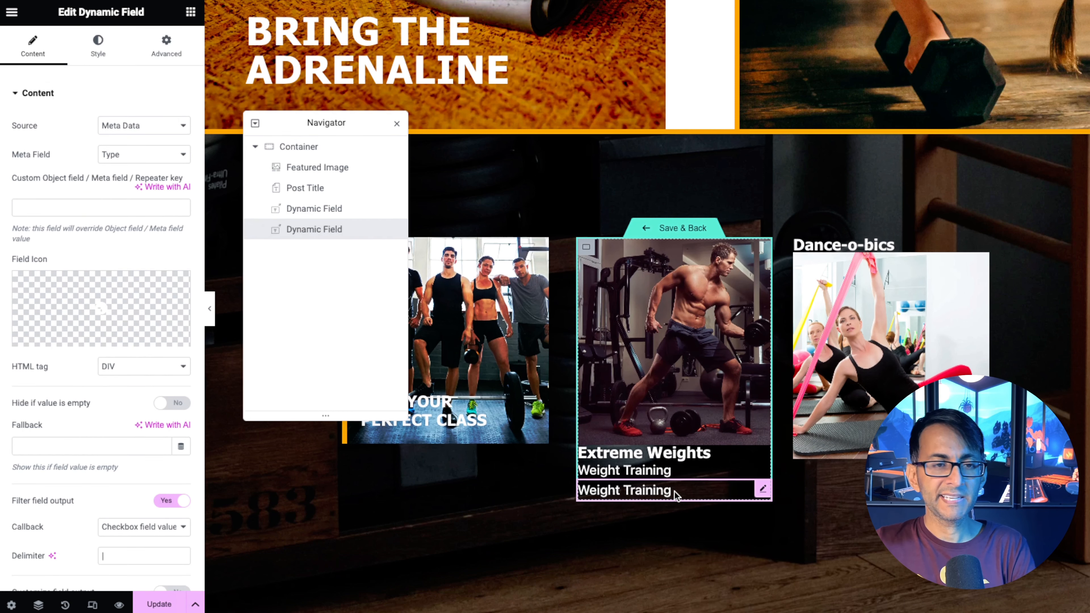
click(128, 155)
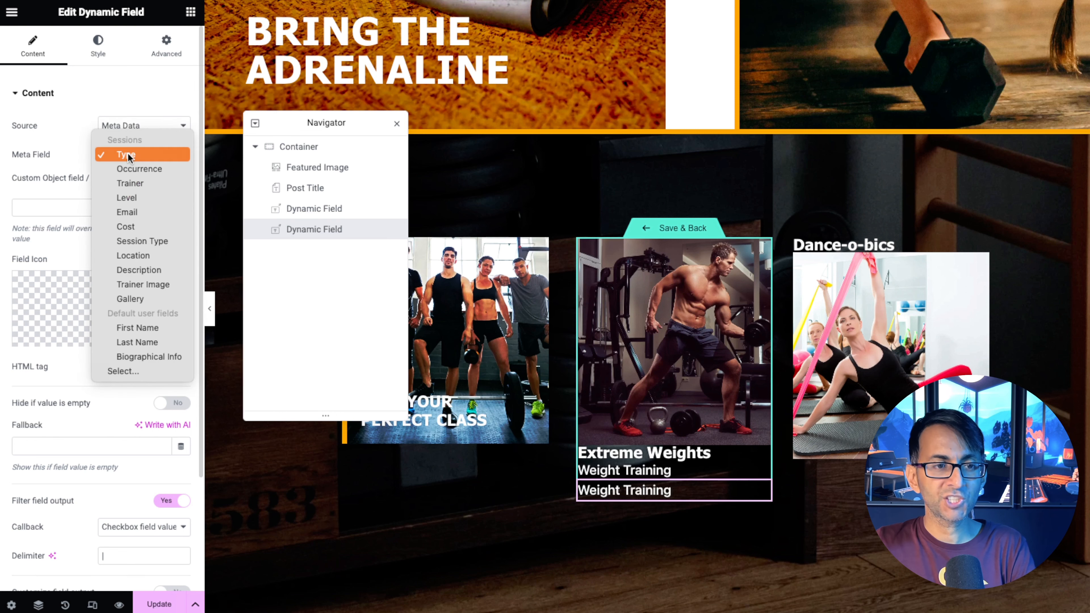
click(139, 227)
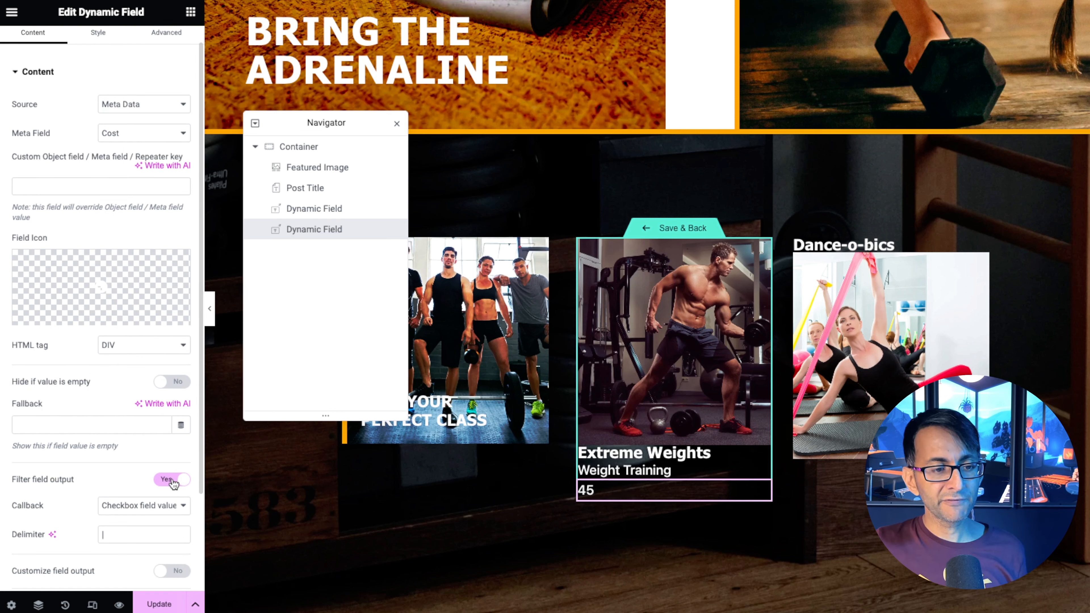
click(175, 480)
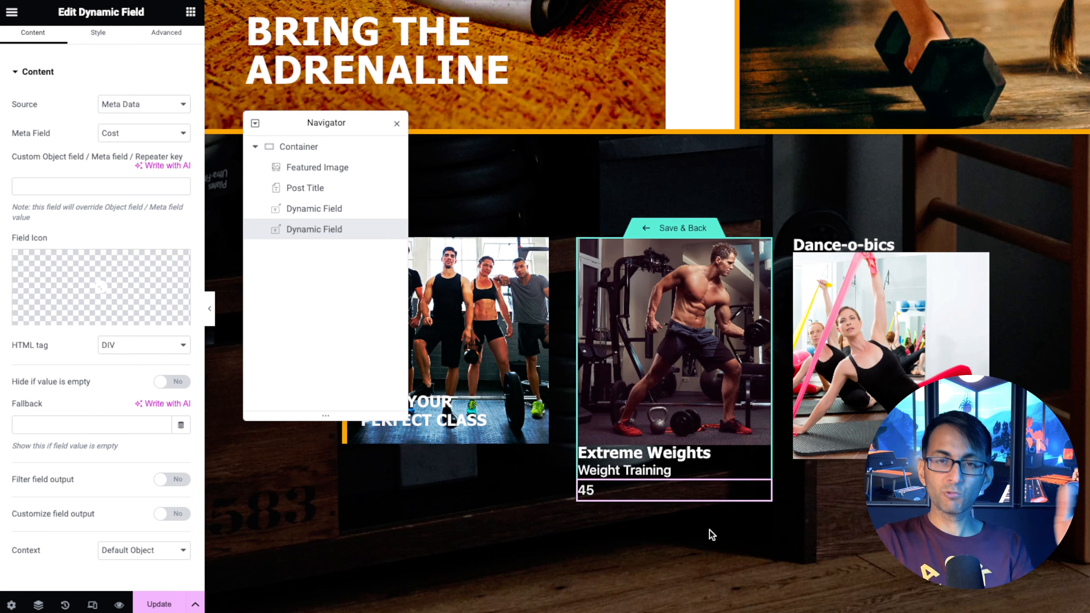
scroll(130, 459, down, 1)
scroll(130, 461, down, 2)
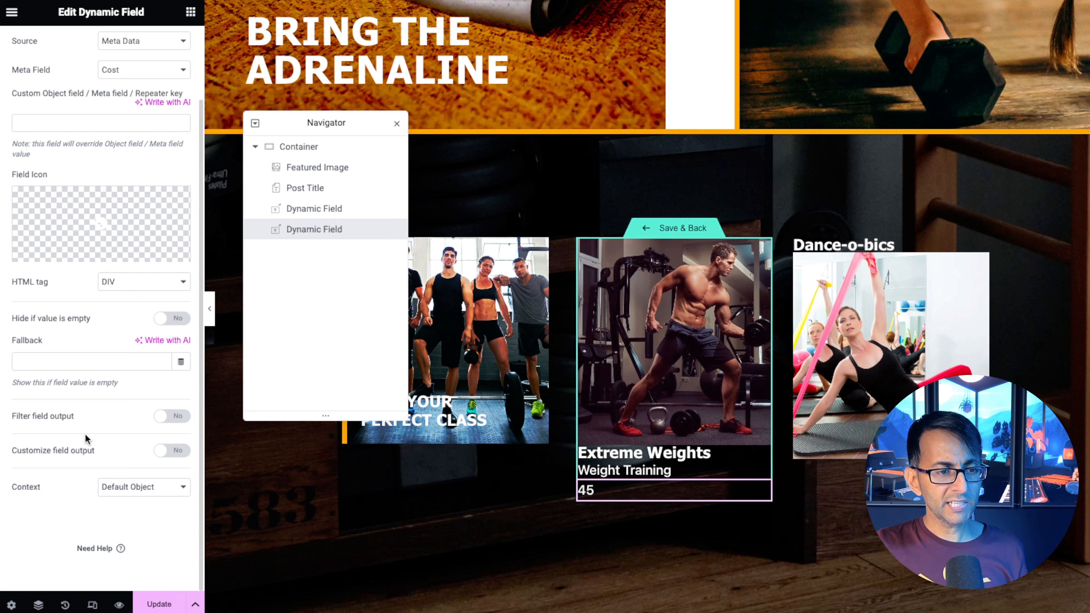
Enable Customize field output with format $%s so the cost shows $45
click(176, 454)
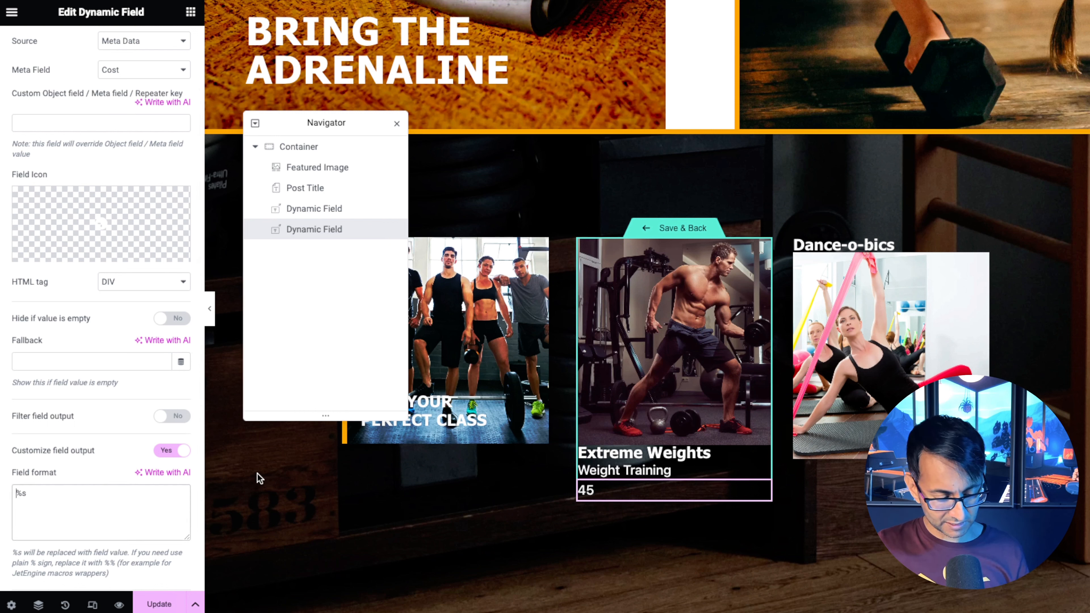
text(£)
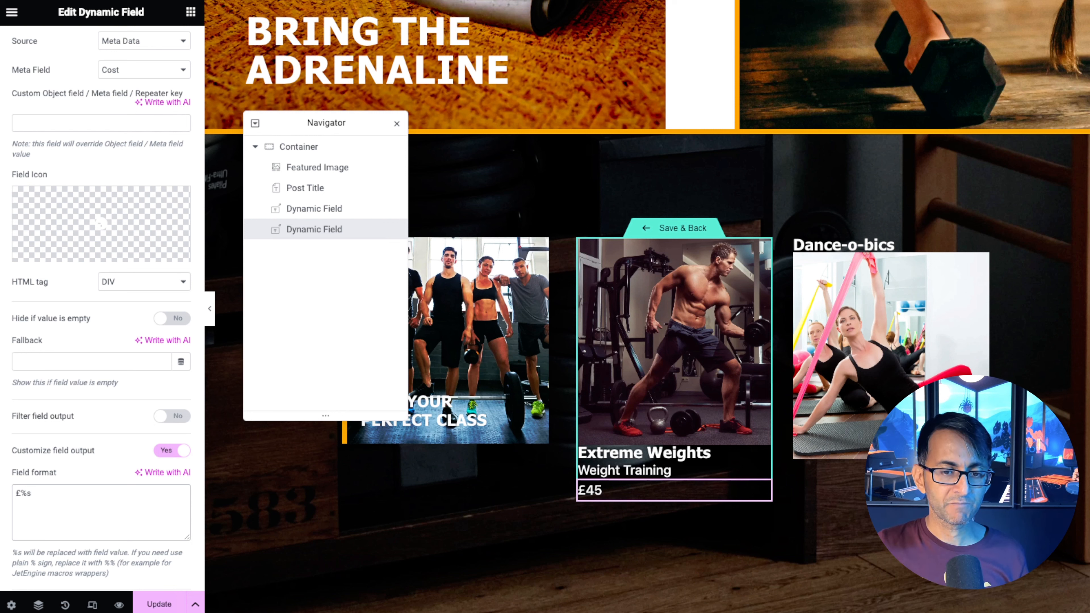
key(BackSpace)
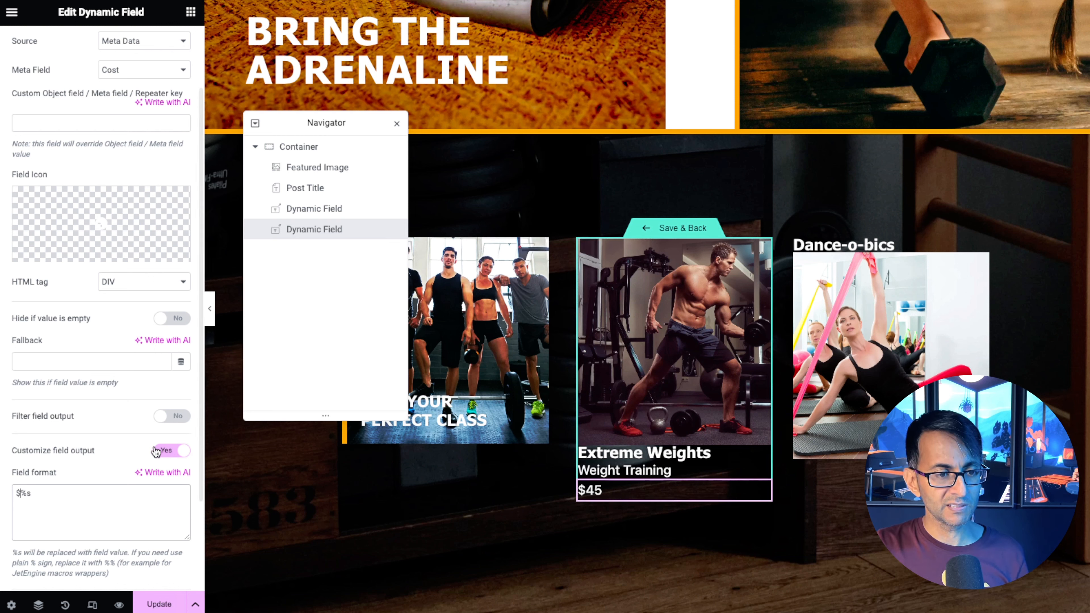
click(190, 12)
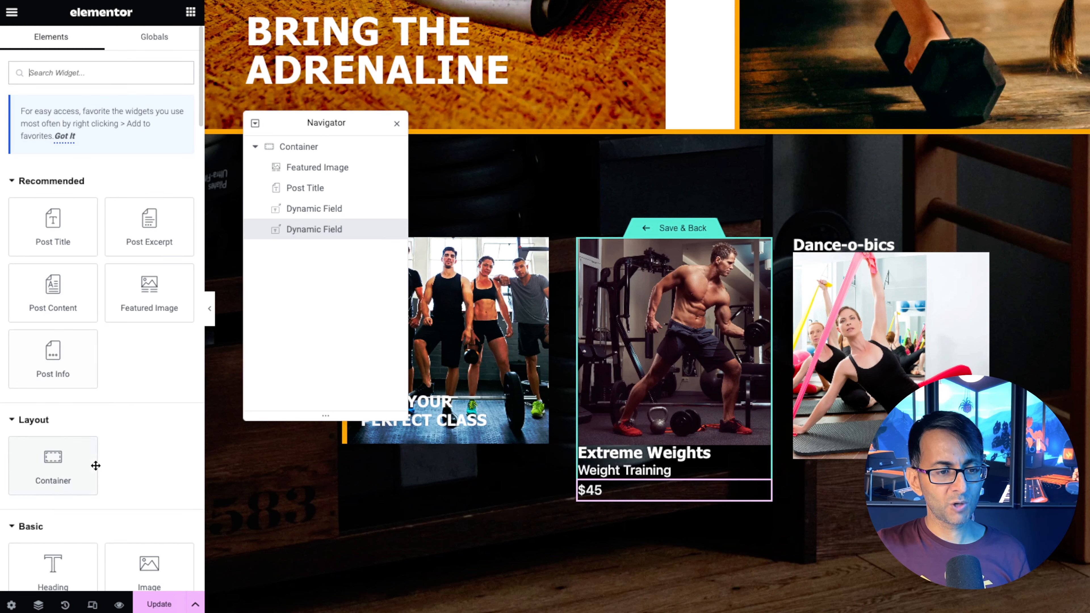
Add a 'See More' button under the $45 price with 5/10/5/10 px padding
scroll(88, 447, down, 3)
scroll(69, 501, down, 1)
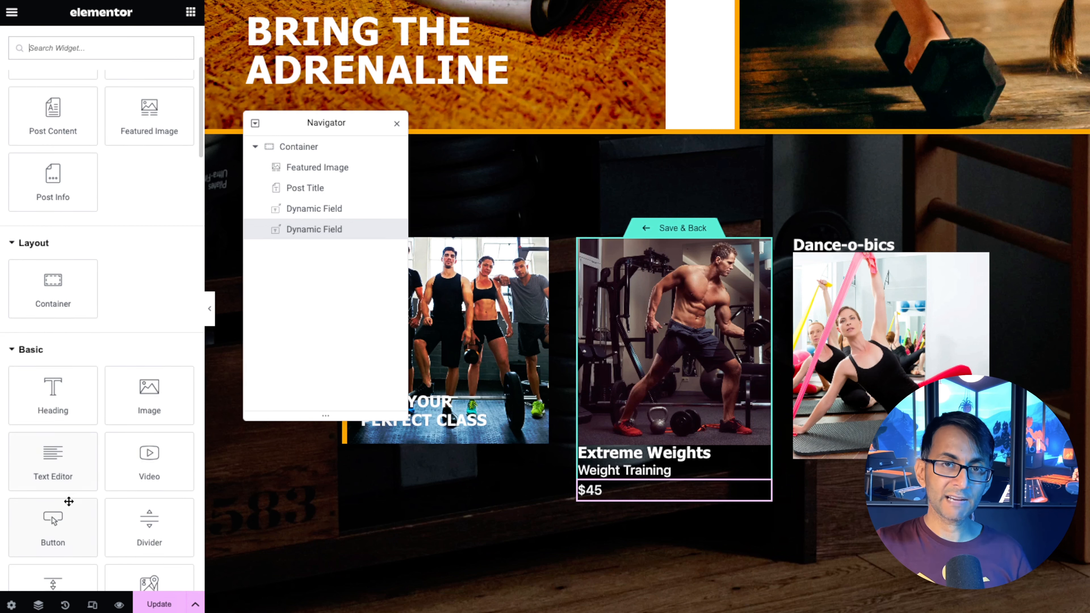
drag(81, 500, 674, 498)
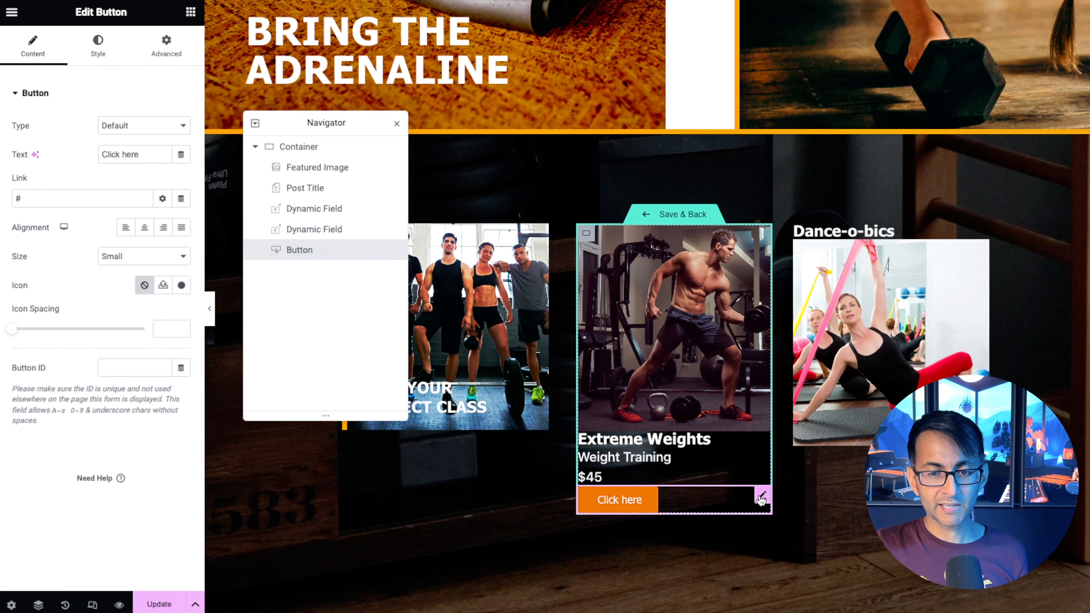
click(98, 45)
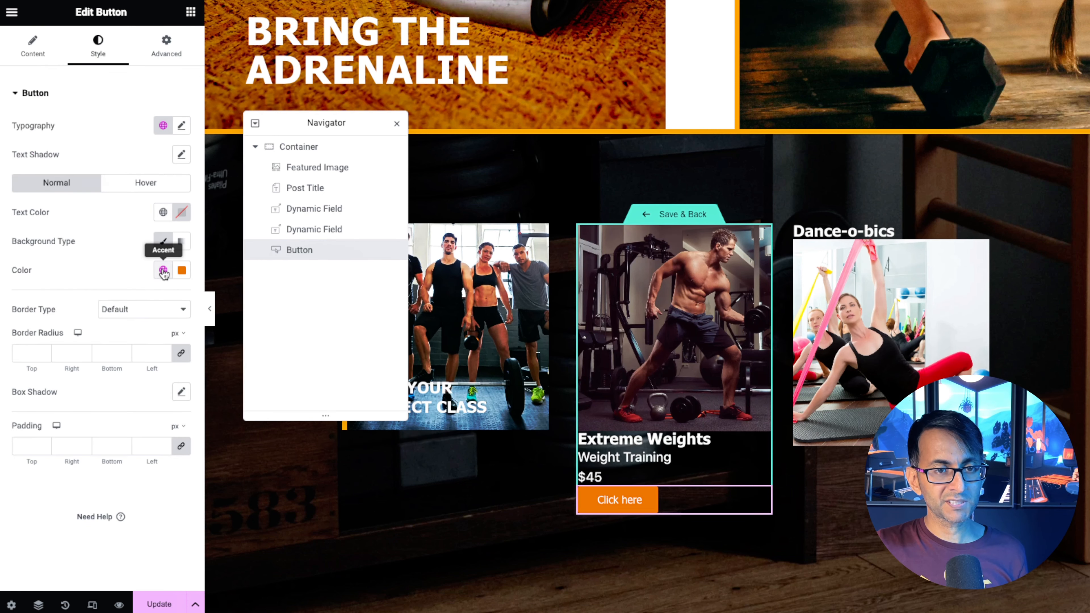
click(33, 45)
drag(146, 159, 42, 150)
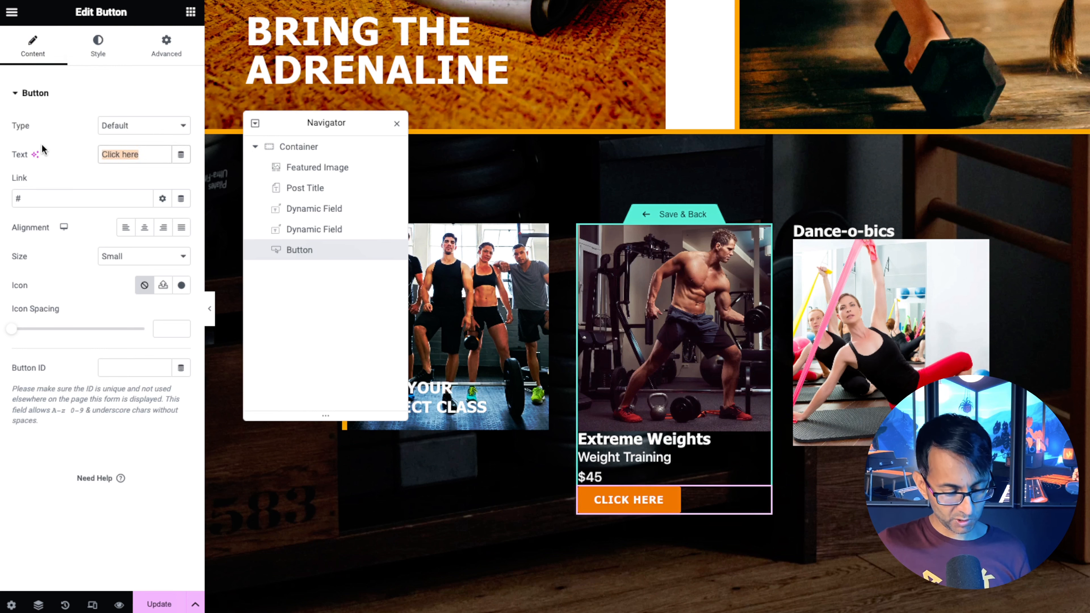
text(See More)
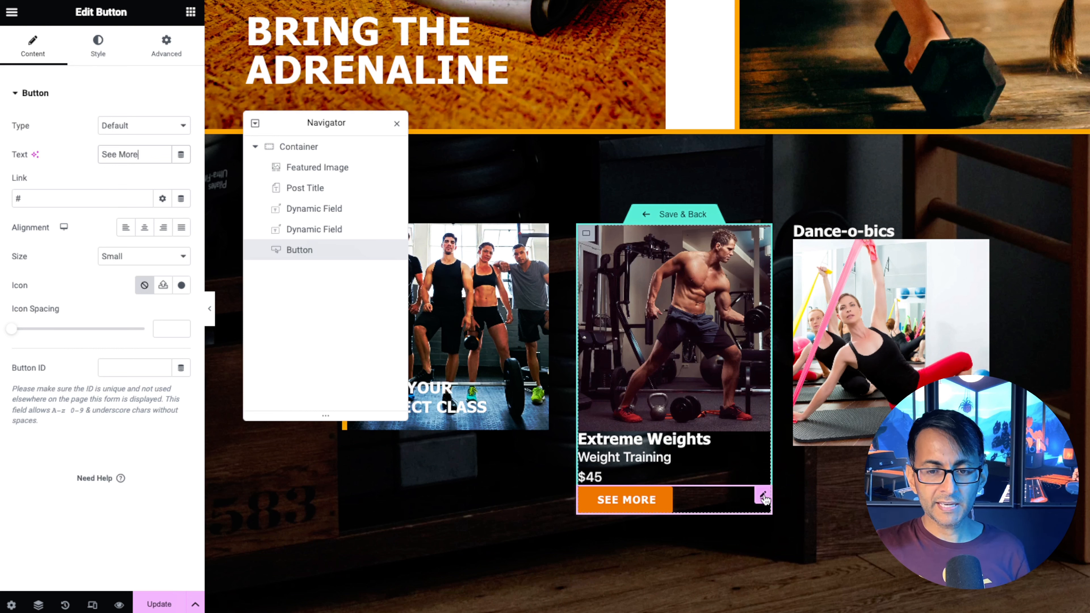
click(98, 45)
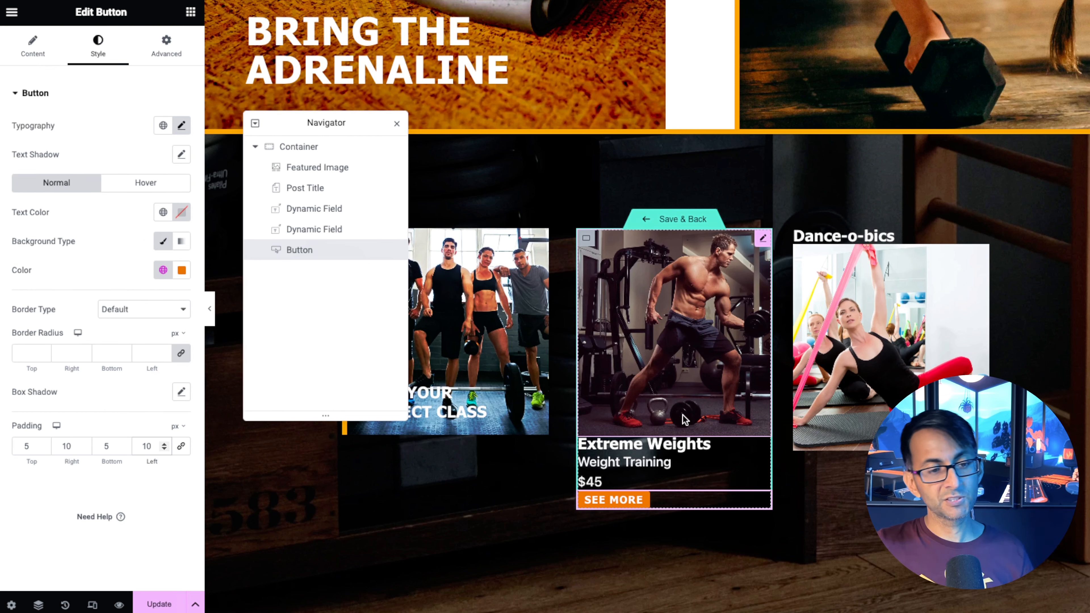
click(642, 484)
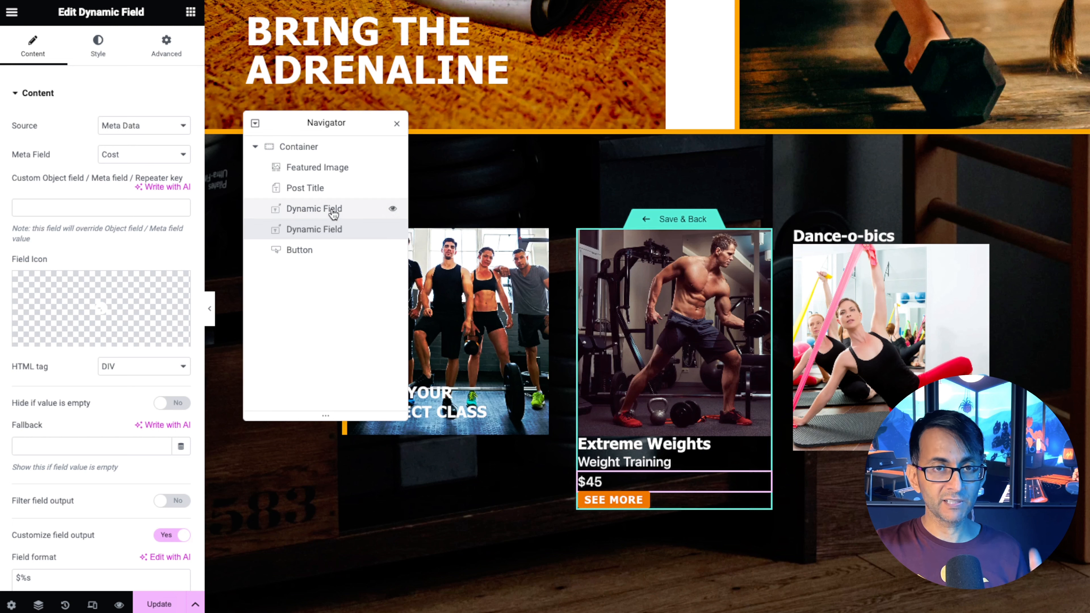
Give both the price field and the SEE MORE button a Custom width
click(163, 51)
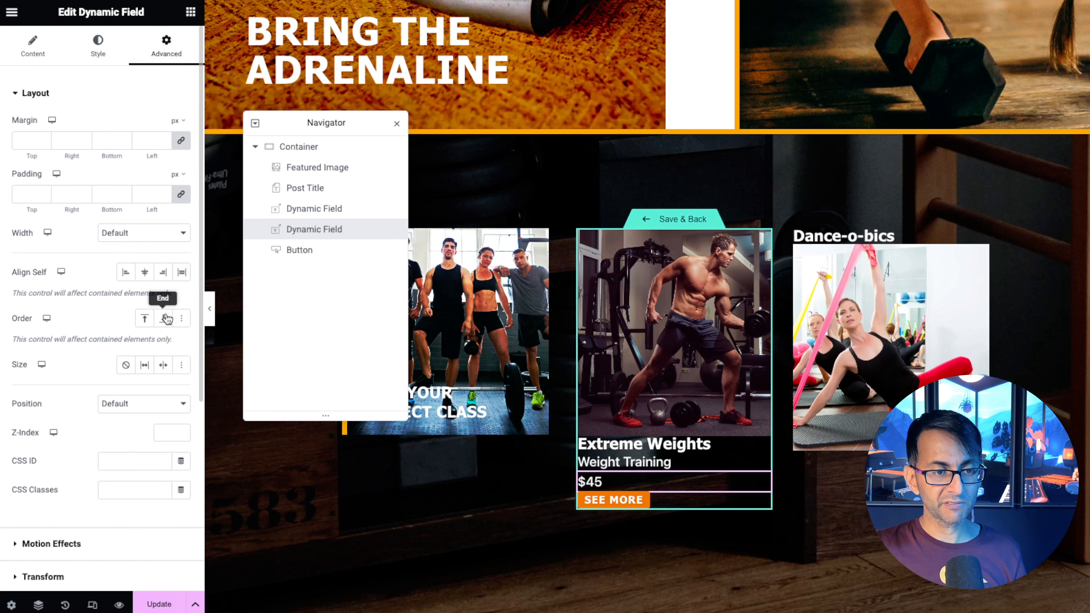
click(169, 232)
click(138, 275)
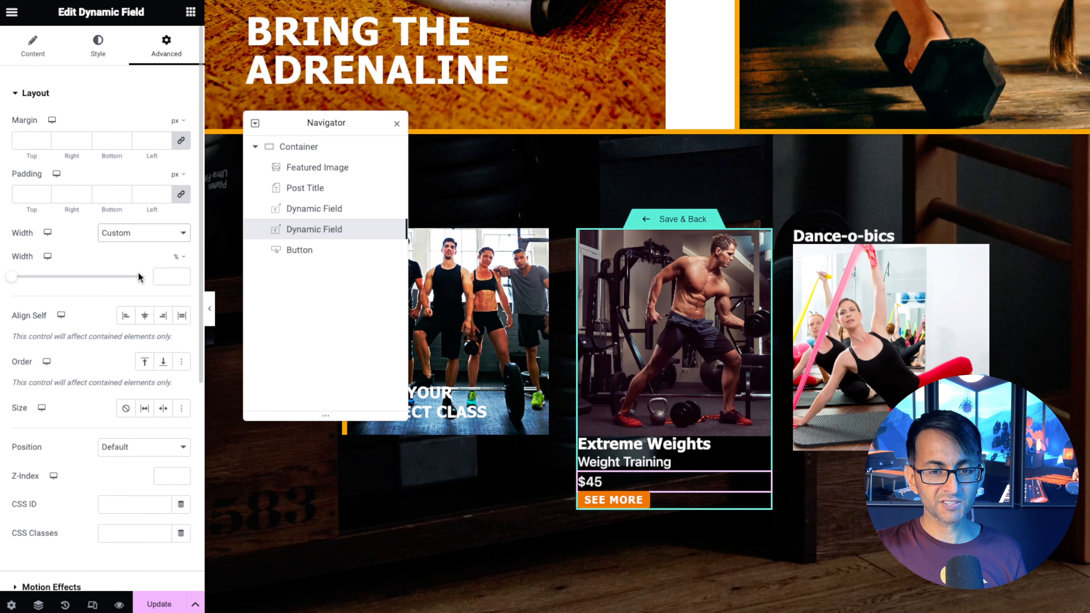
click(682, 503)
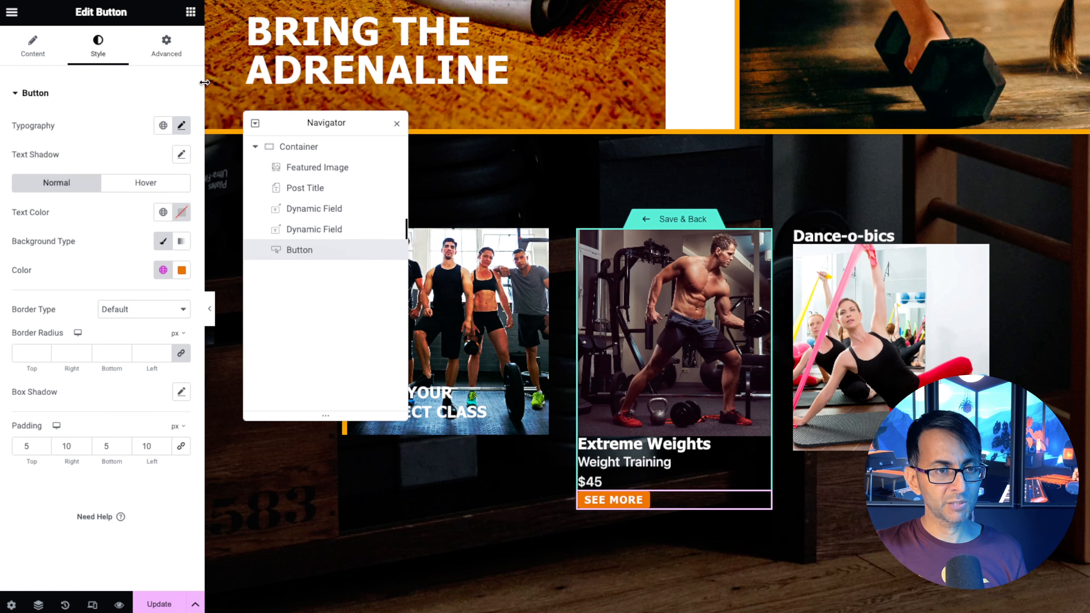
click(167, 47)
click(153, 240)
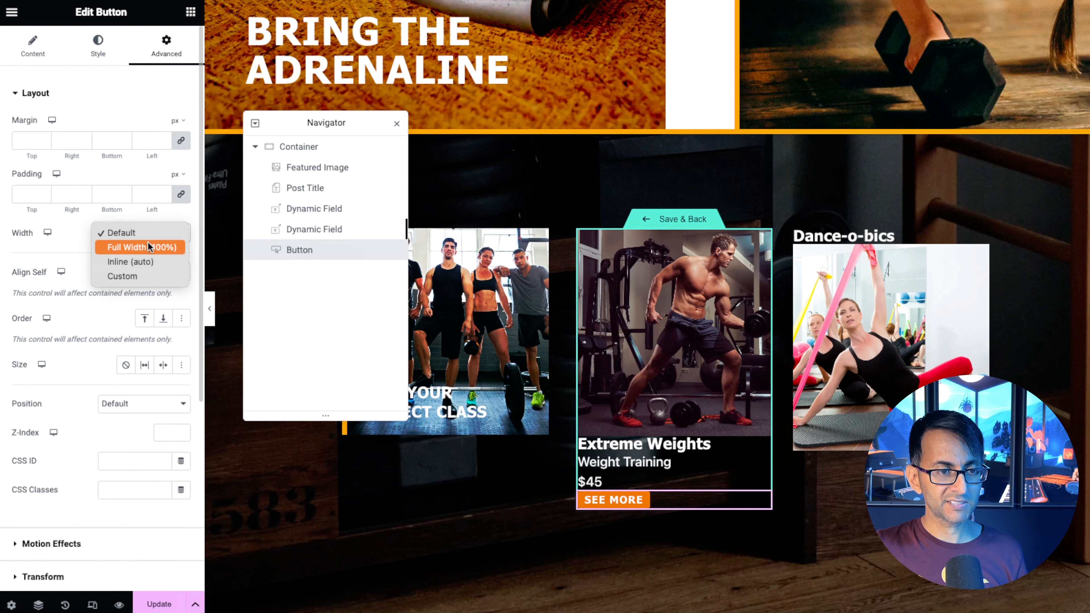
click(145, 274)
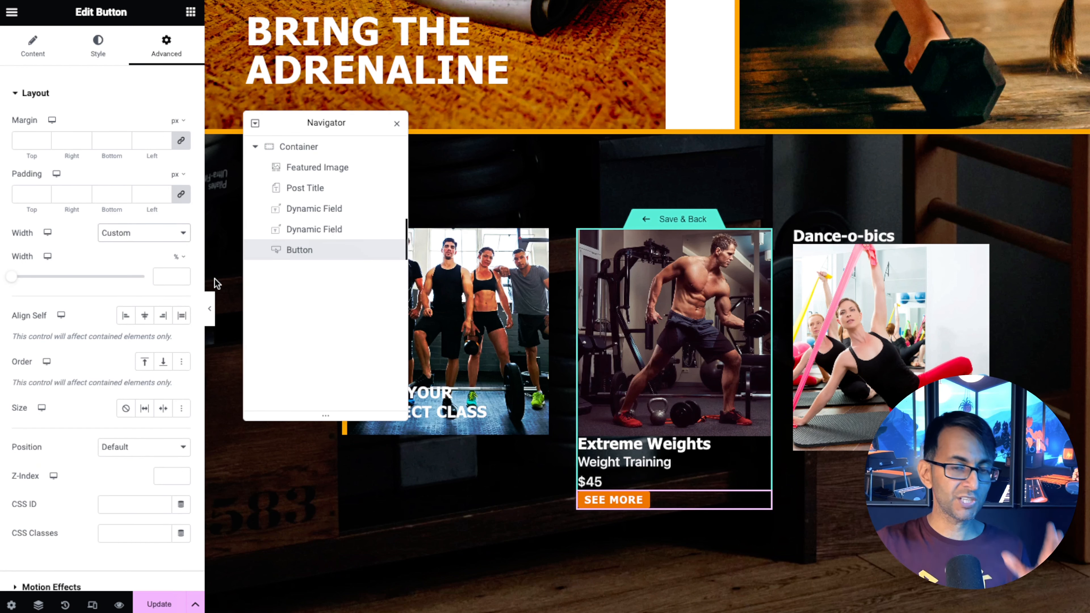
Set the card container's Direction to Row with Wrap enabled
click(586, 240)
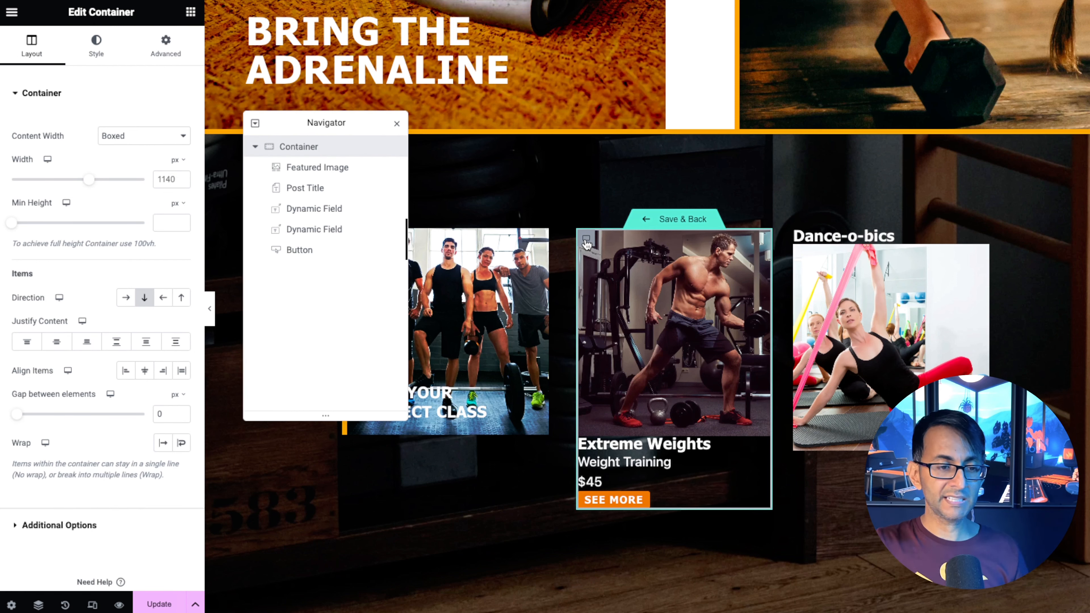
click(126, 298)
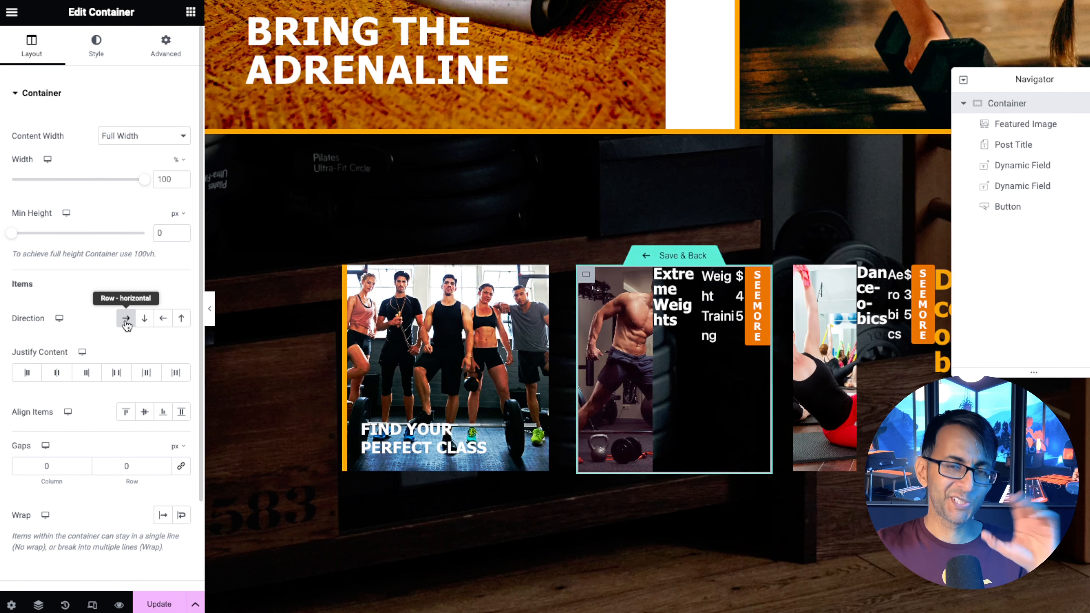
click(182, 515)
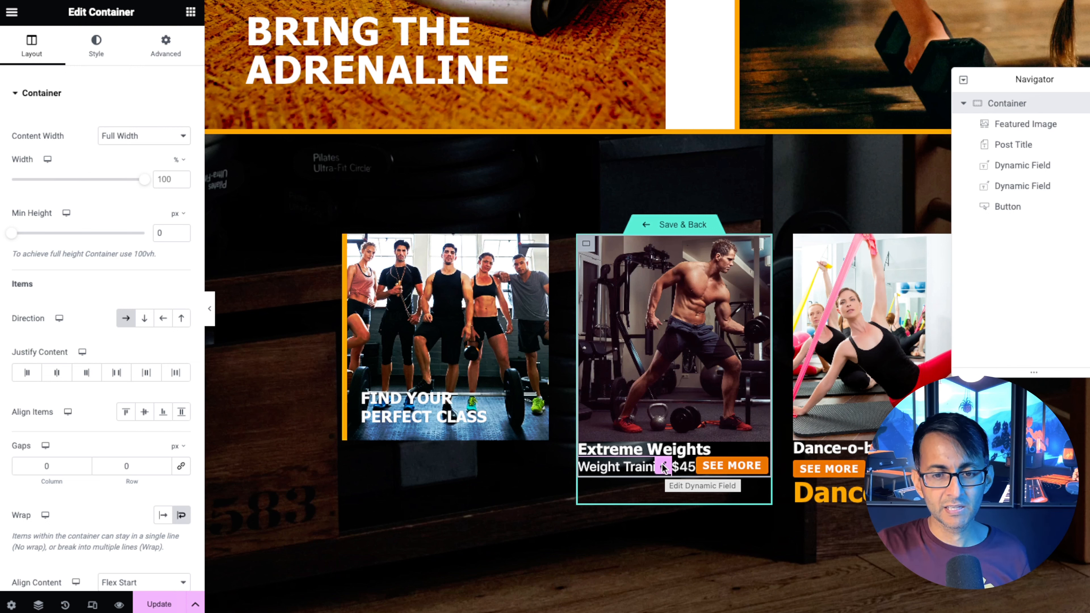
click(663, 467)
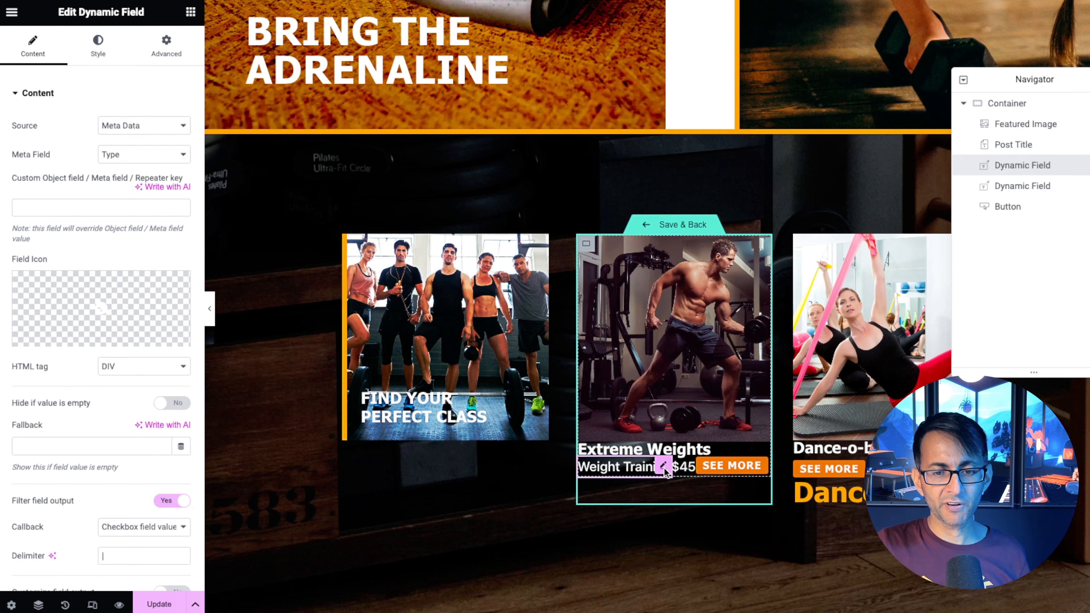
Make the Weight Training field Full Width so it sits on its own line
click(172, 57)
click(161, 234)
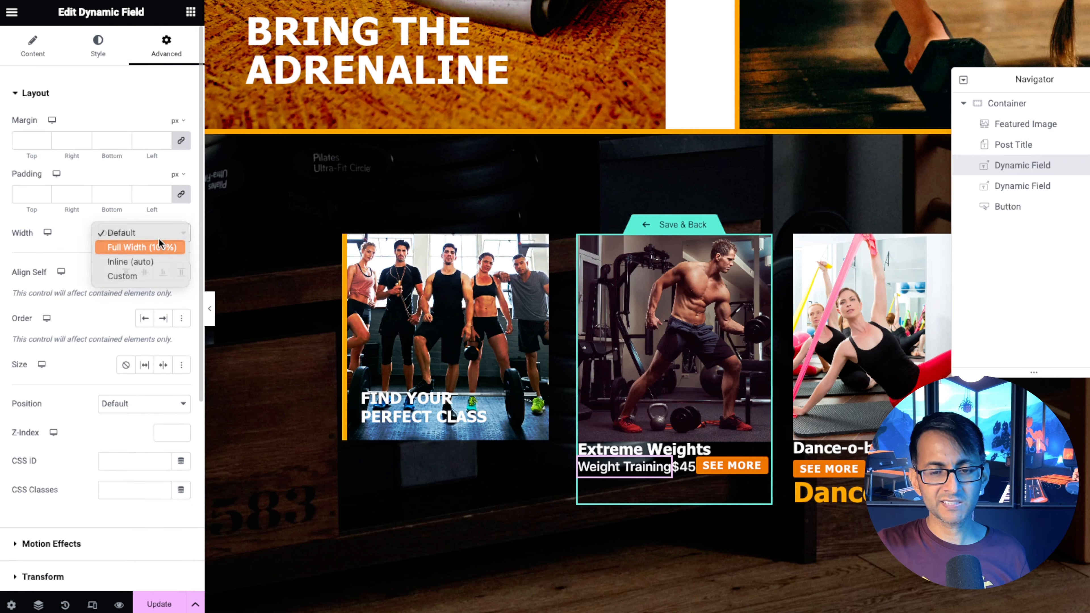
click(160, 243)
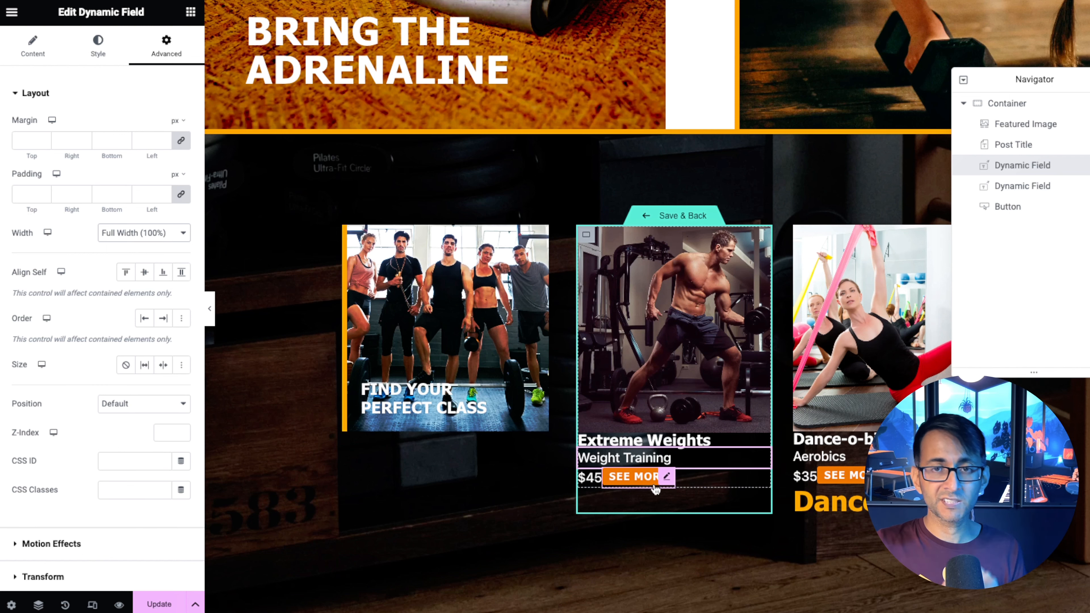
Set the $45 price field to a custom width of 75 px
click(667, 476)
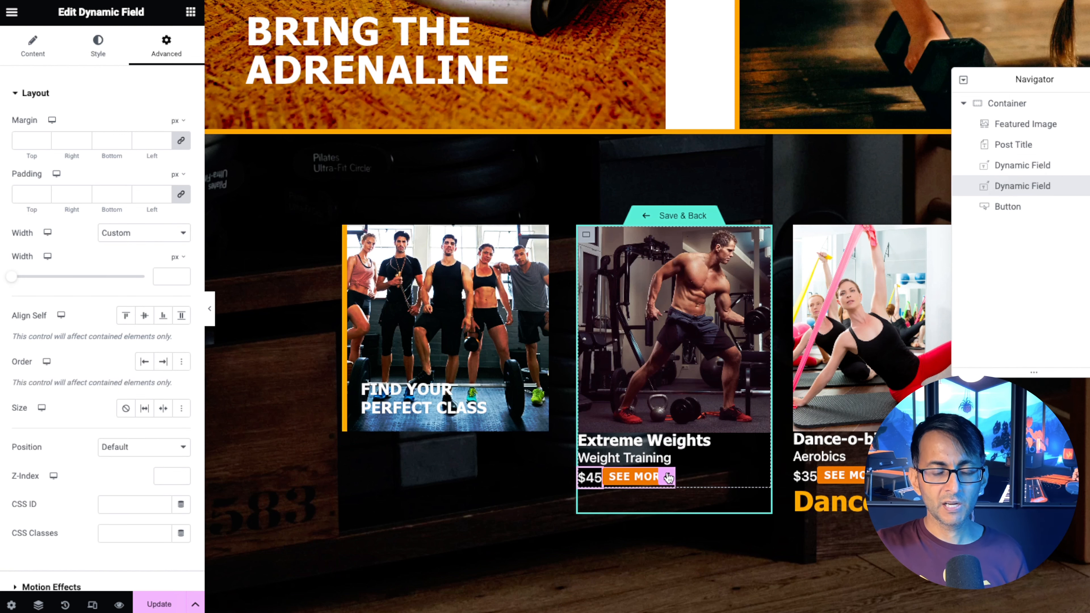
click(146, 233)
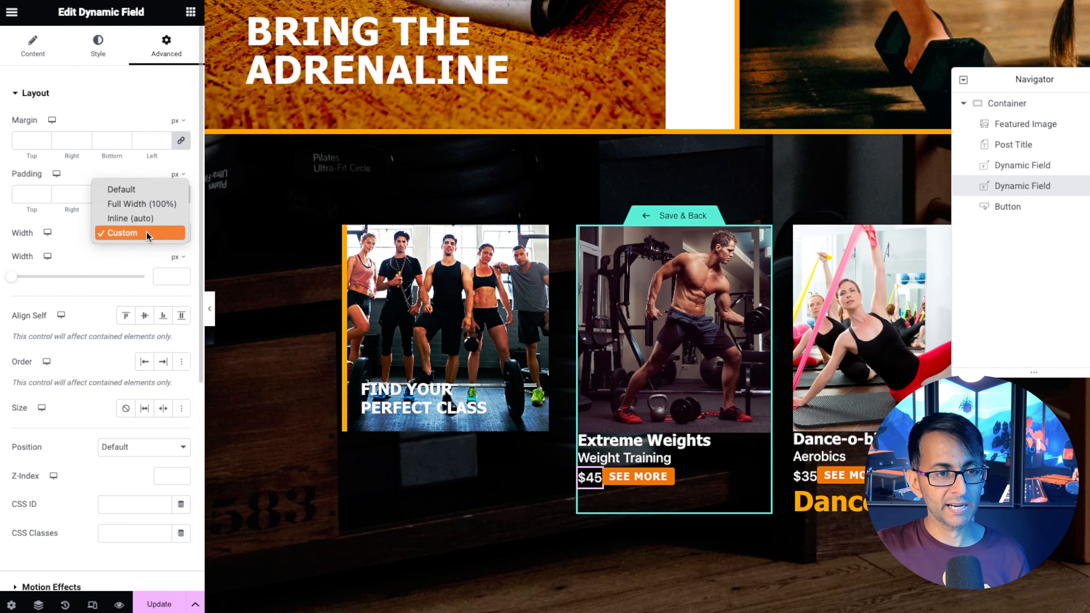
click(147, 233)
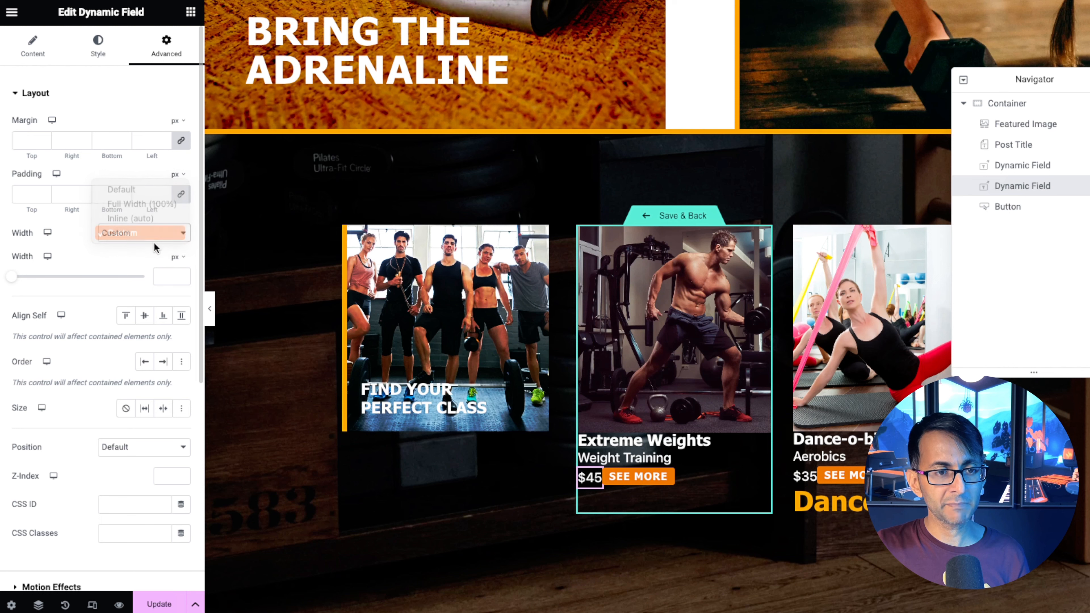
click(164, 274)
text(75)
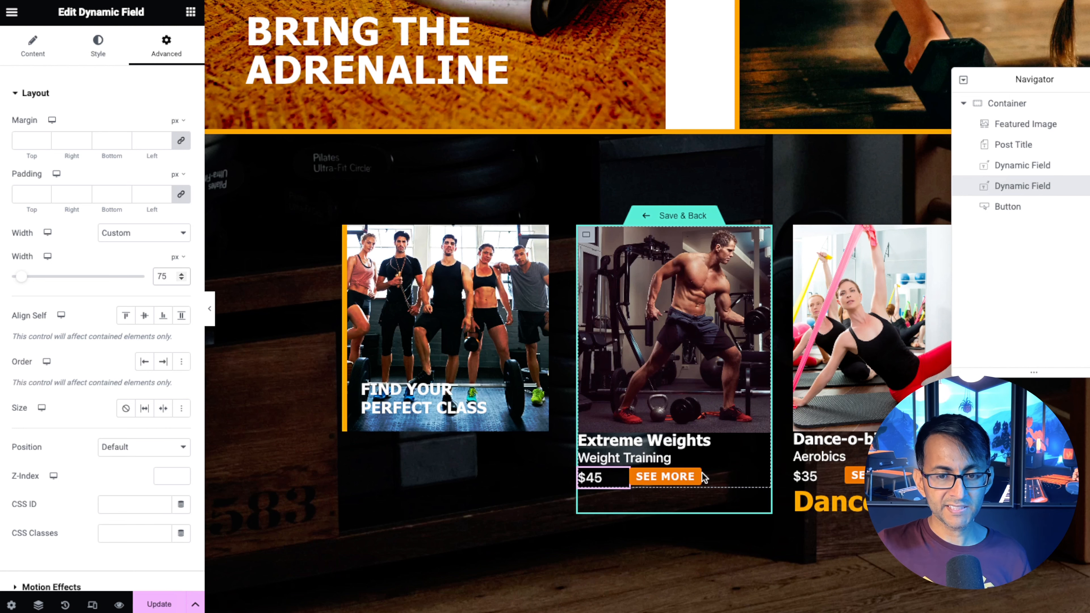
click(692, 477)
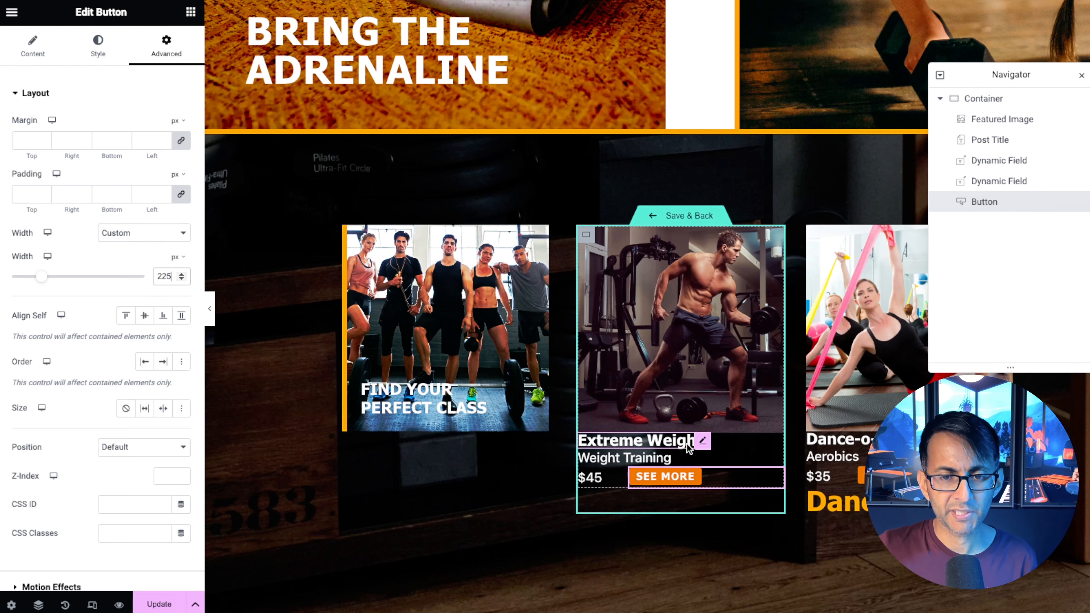
click(586, 234)
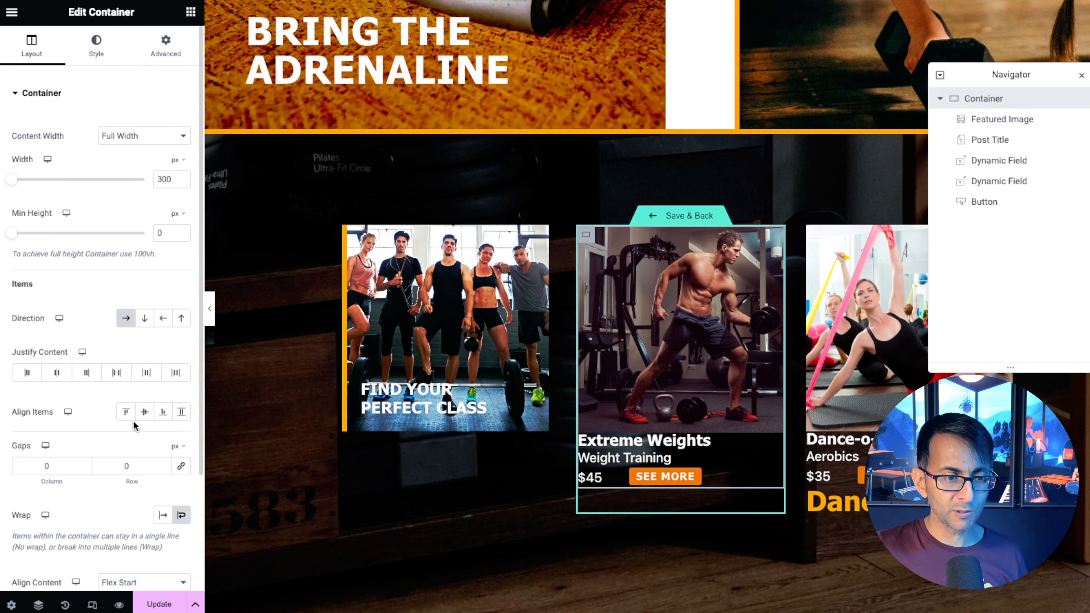
Center-align the price row items and give Weight Training 5 px top and bottom margins
click(145, 413)
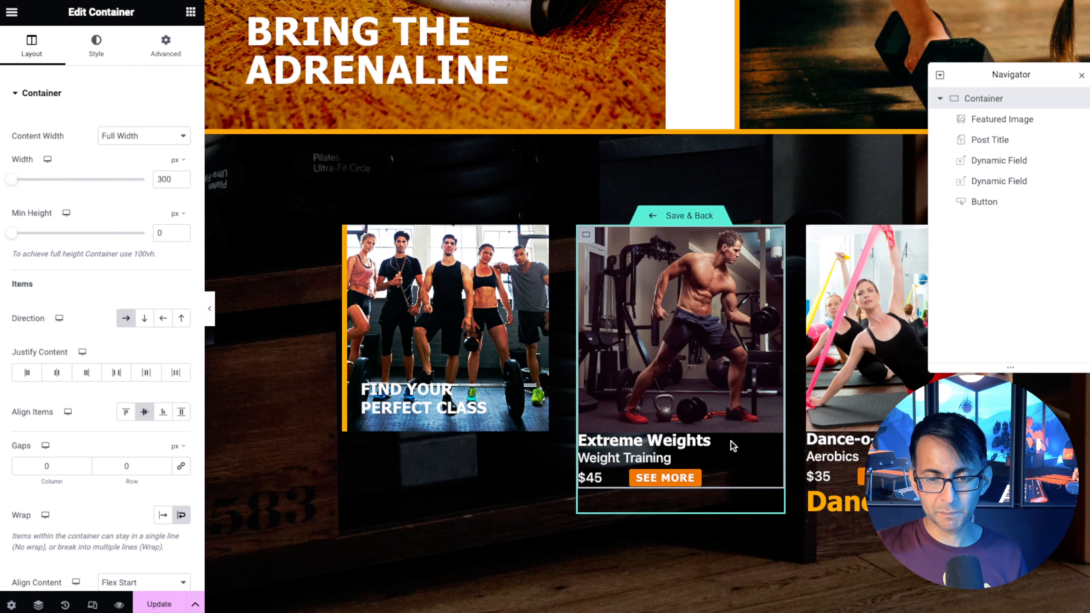
click(777, 457)
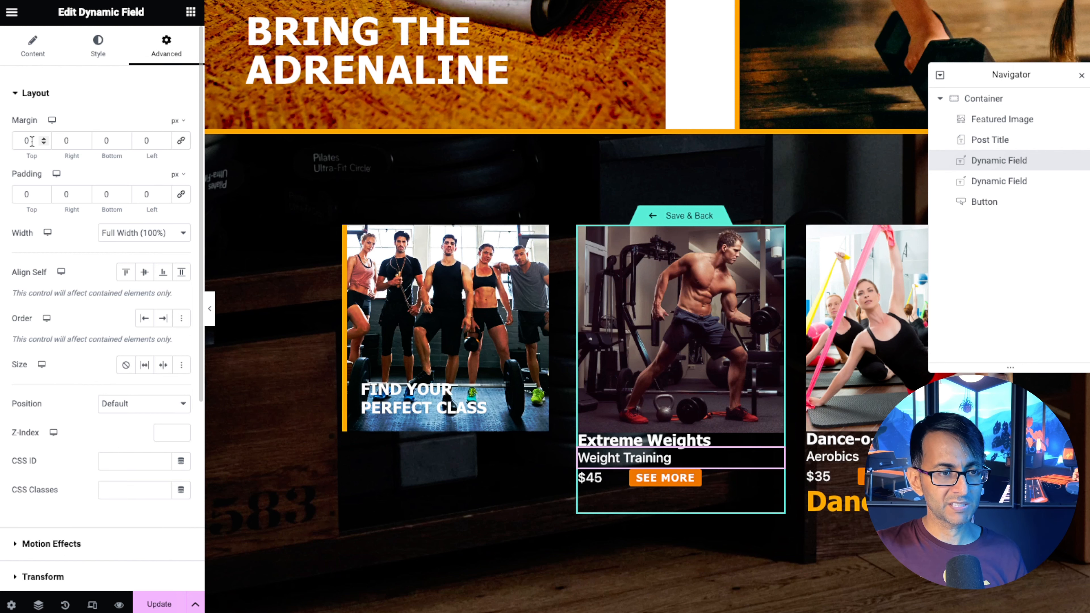
text(5)
key(Tab)
key(Tab)
text(5)
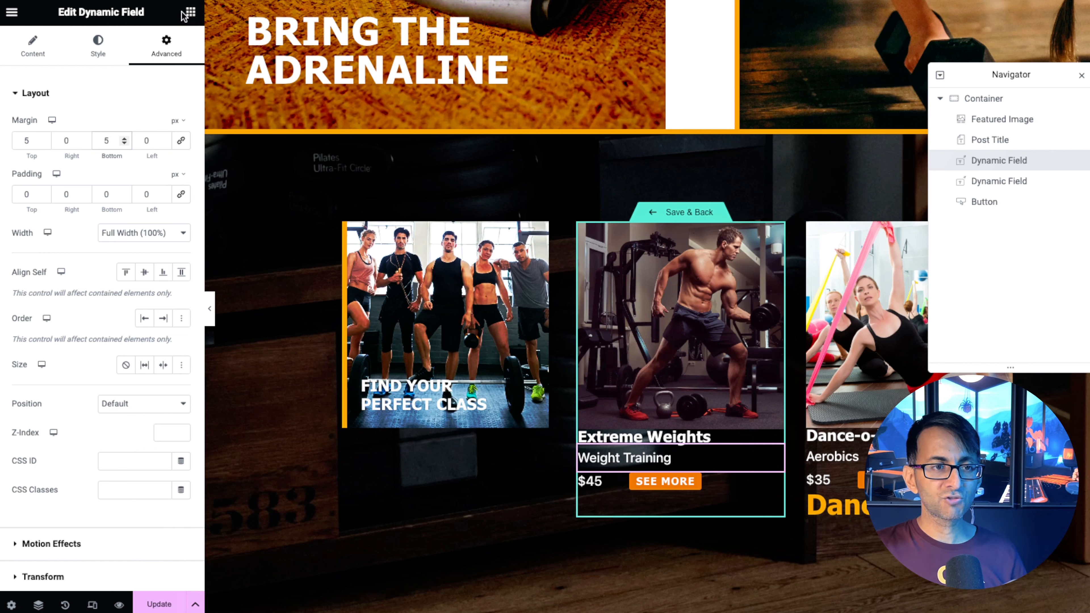
click(1015, 107)
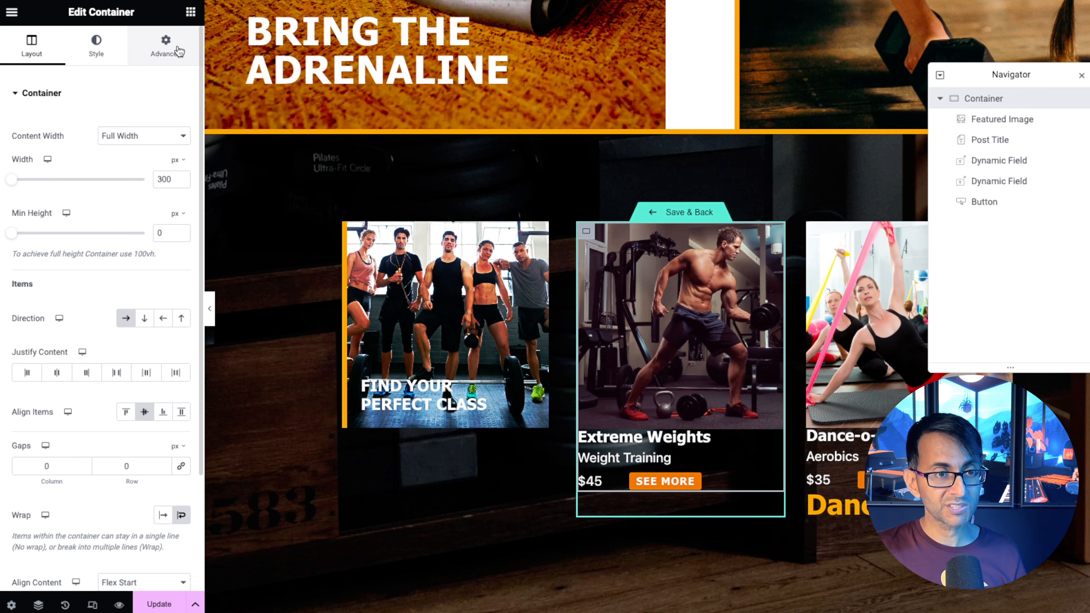
Add a new full-width container to the card with zero padding and margin
click(190, 11)
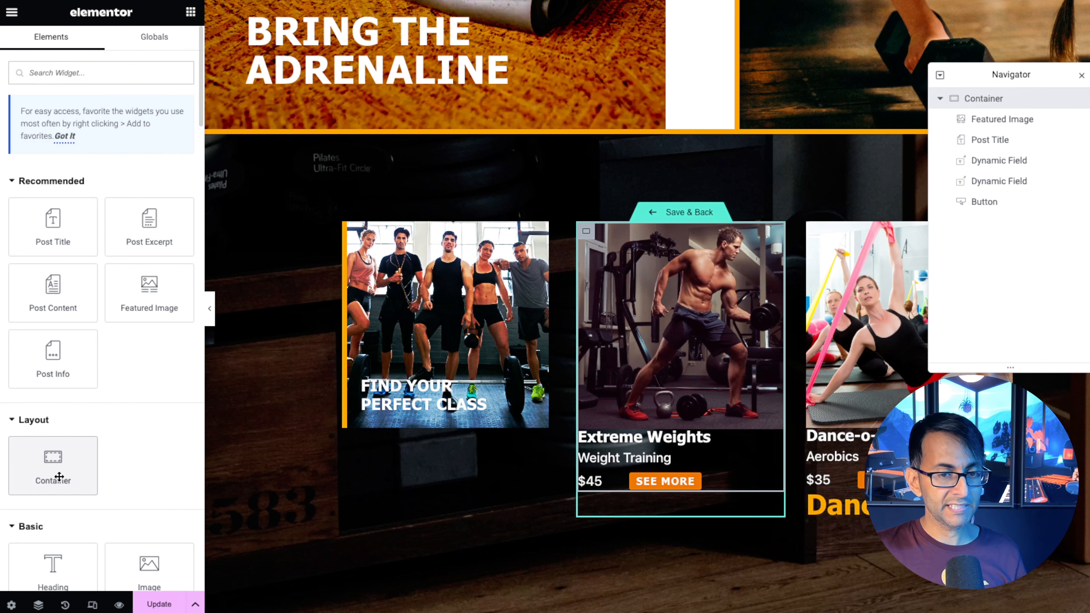
drag(60, 476, 620, 478)
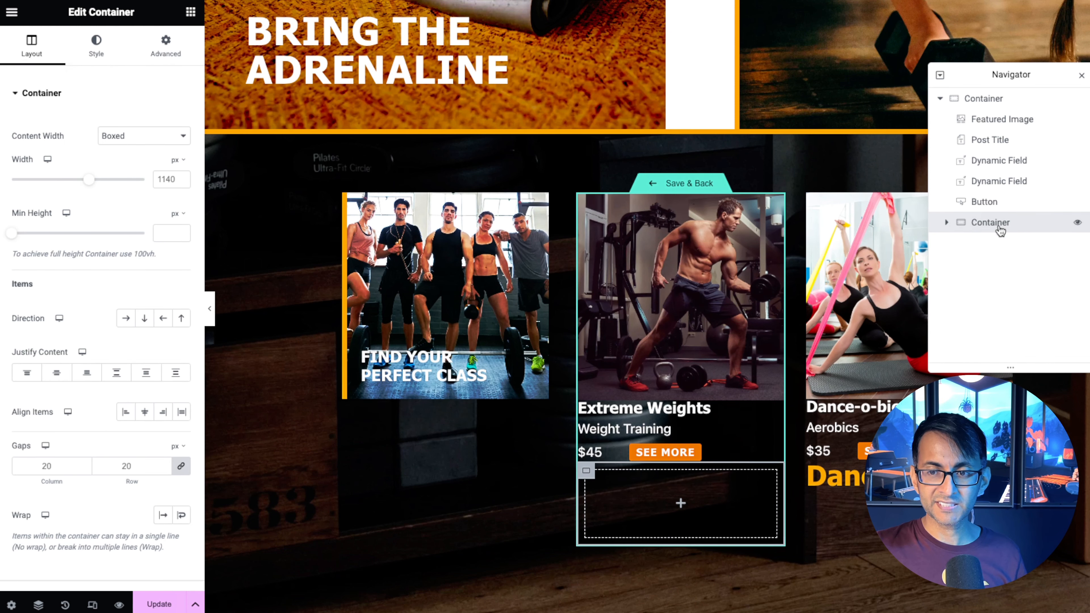
click(148, 36)
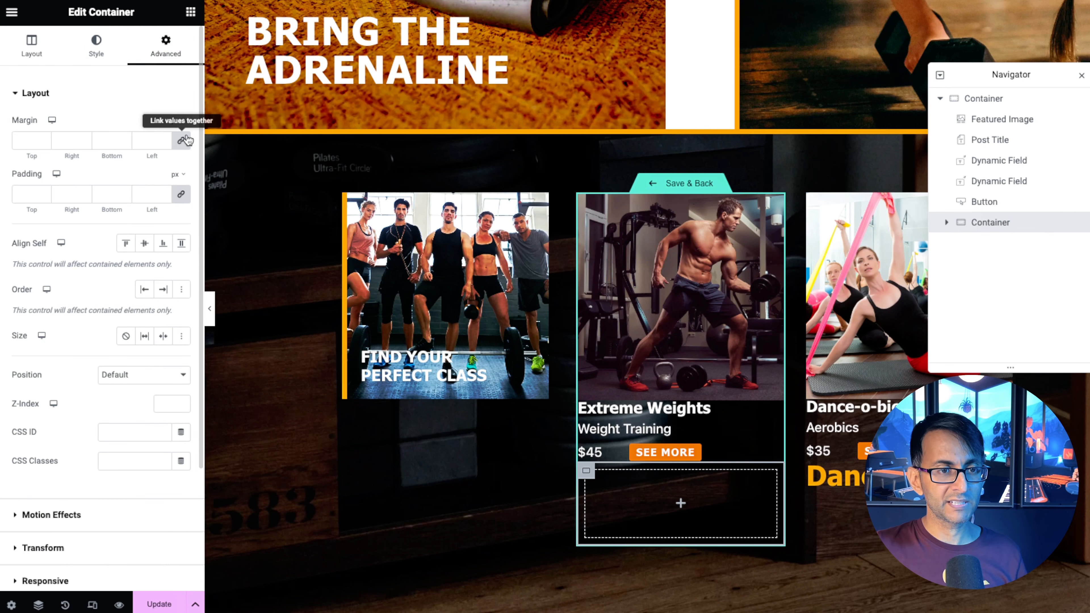
click(184, 199)
click(183, 146)
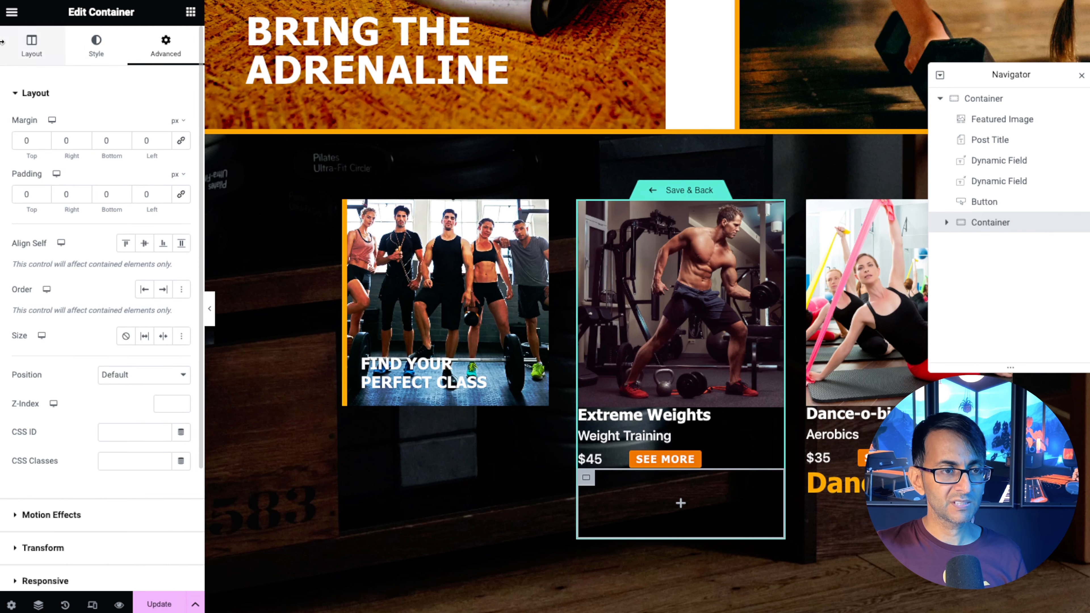
click(19, 40)
click(162, 147)
click(155, 146)
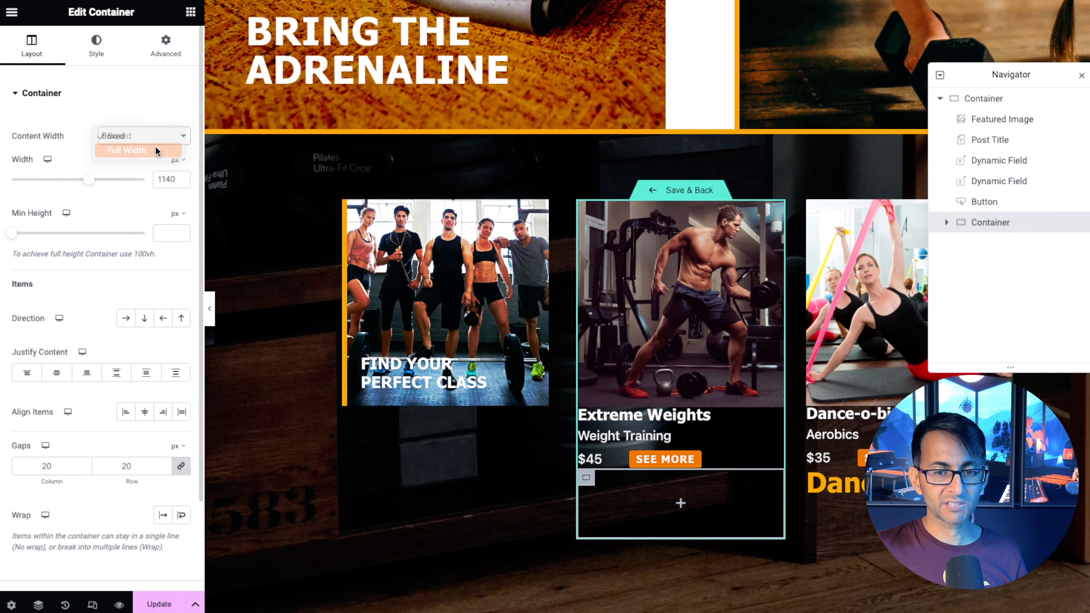
Move the new container under Featured Image and nest Post Title inside it
drag(1007, 222, 1010, 137)
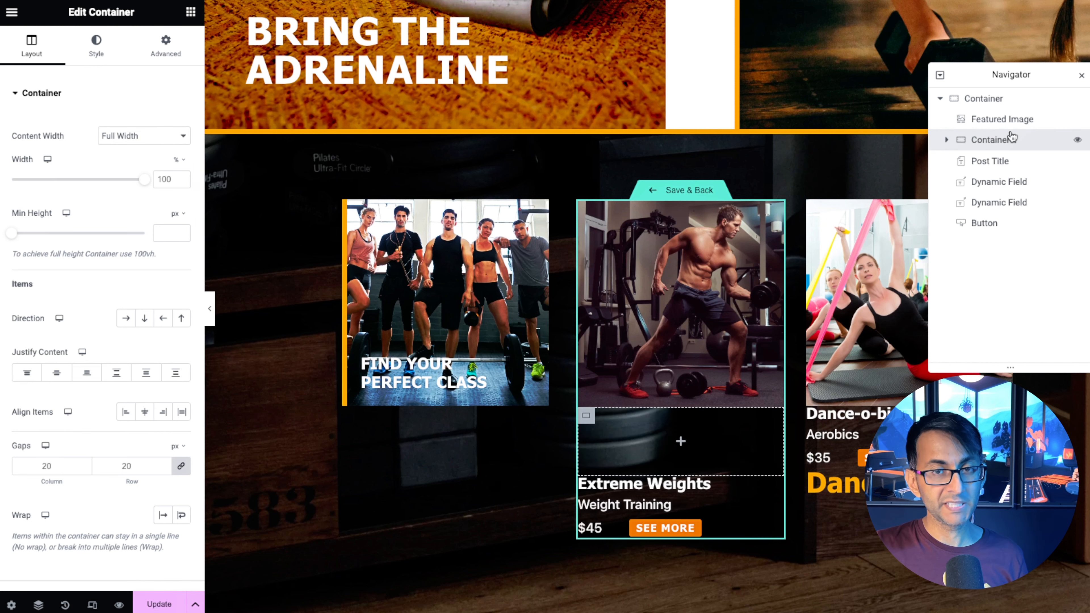
click(946, 142)
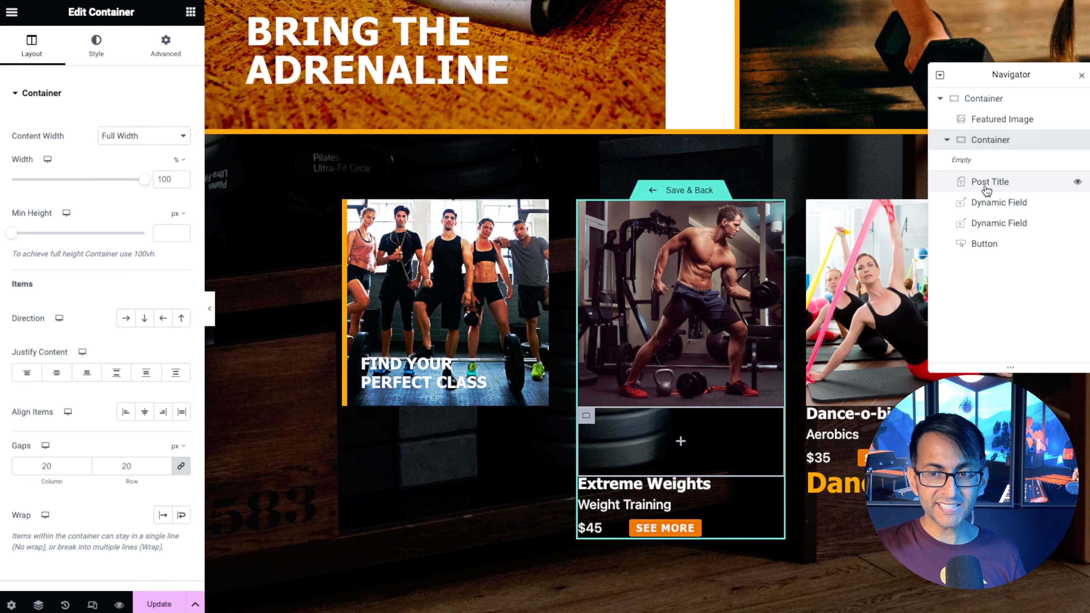
drag(986, 185, 999, 204)
click(1004, 142)
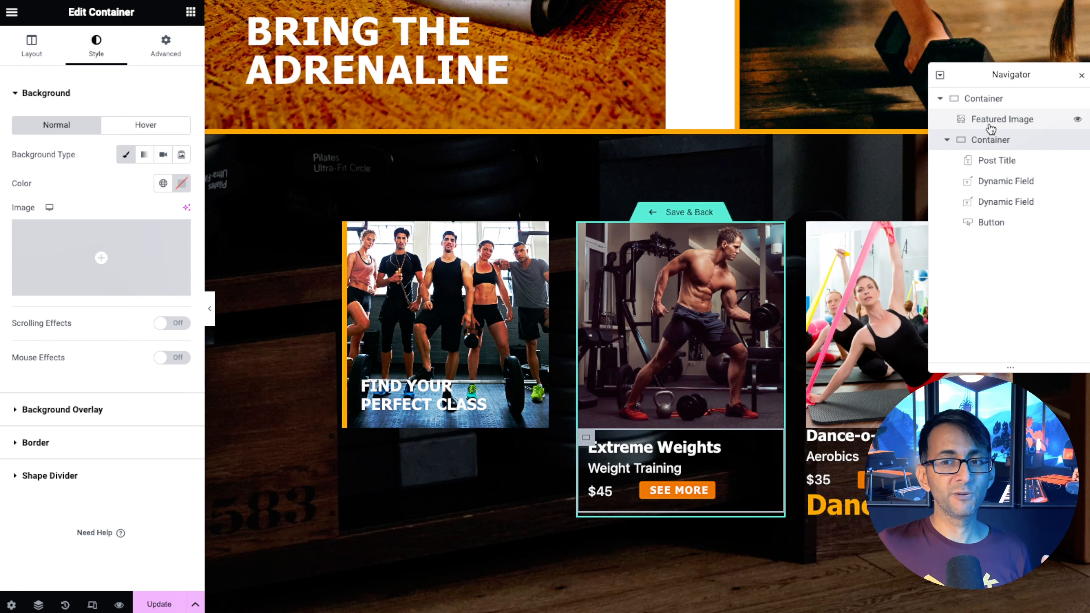
Position the inner container Absolute, anchored to the bottom of the image, with 0 top margin
click(166, 48)
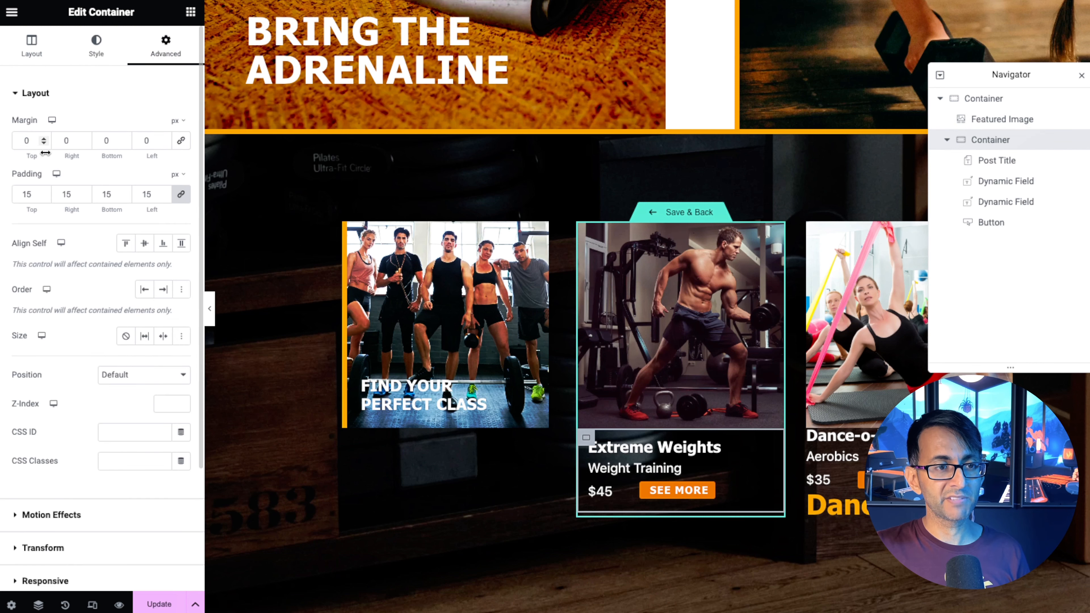
drag(44, 143, 18, 138)
text(0)
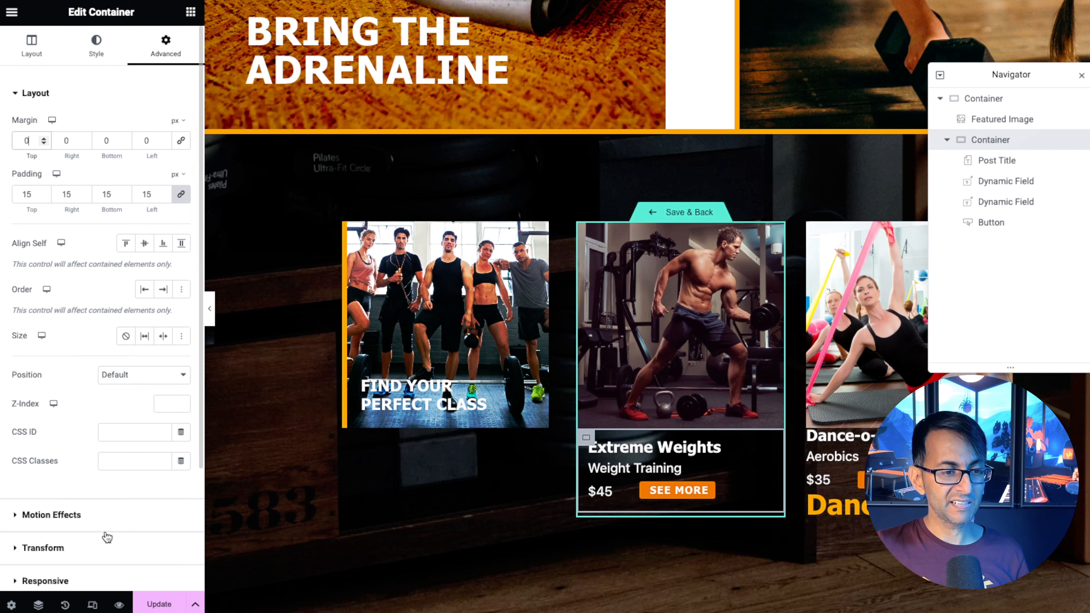
scroll(110, 532, down, 1)
click(141, 333)
click(139, 341)
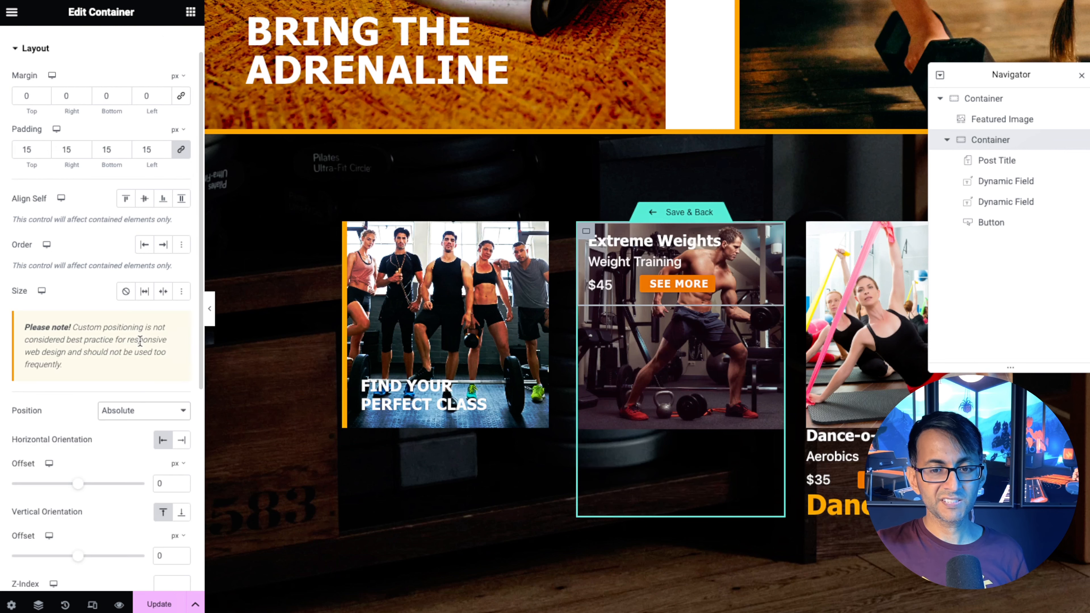
click(181, 516)
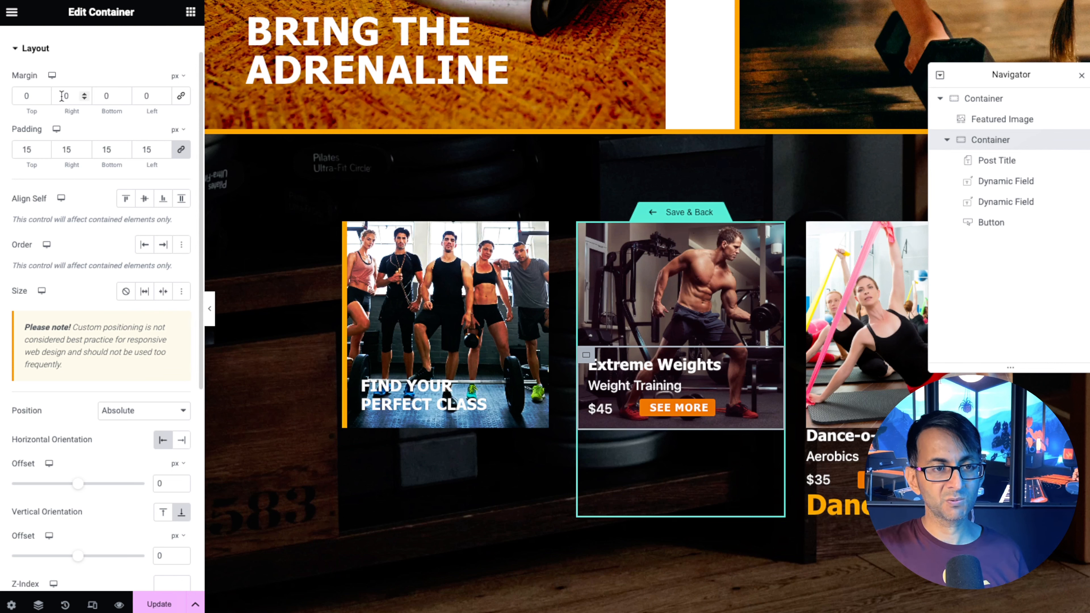
Give the inner container a black global background colour
scroll(124, 107, up, 2)
click(96, 43)
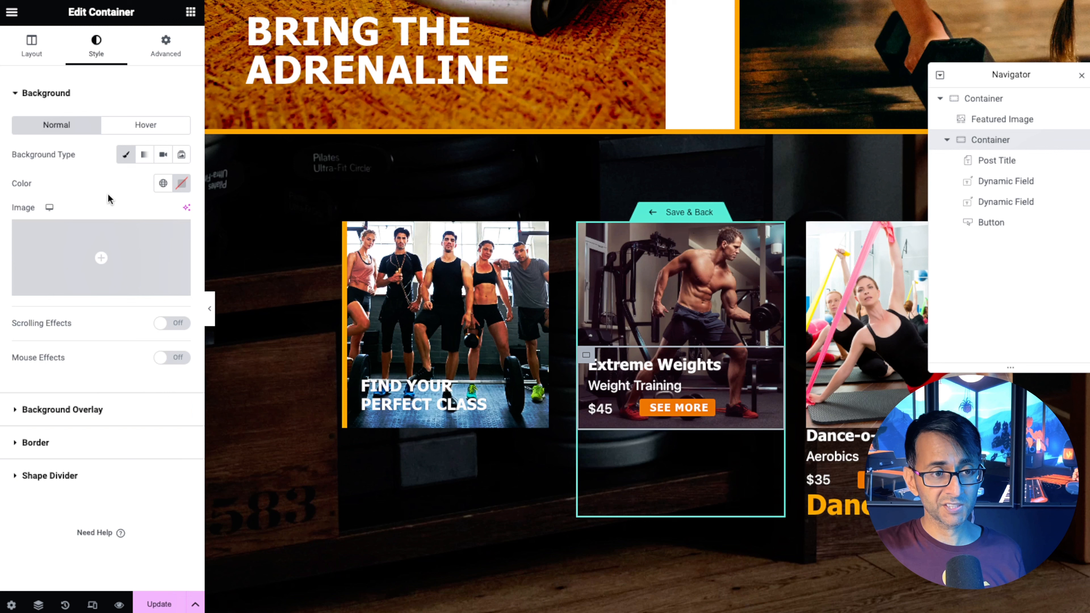
click(162, 193)
Give the card text overlay a black background at about one-third opacity (#00000057)
click(90, 385)
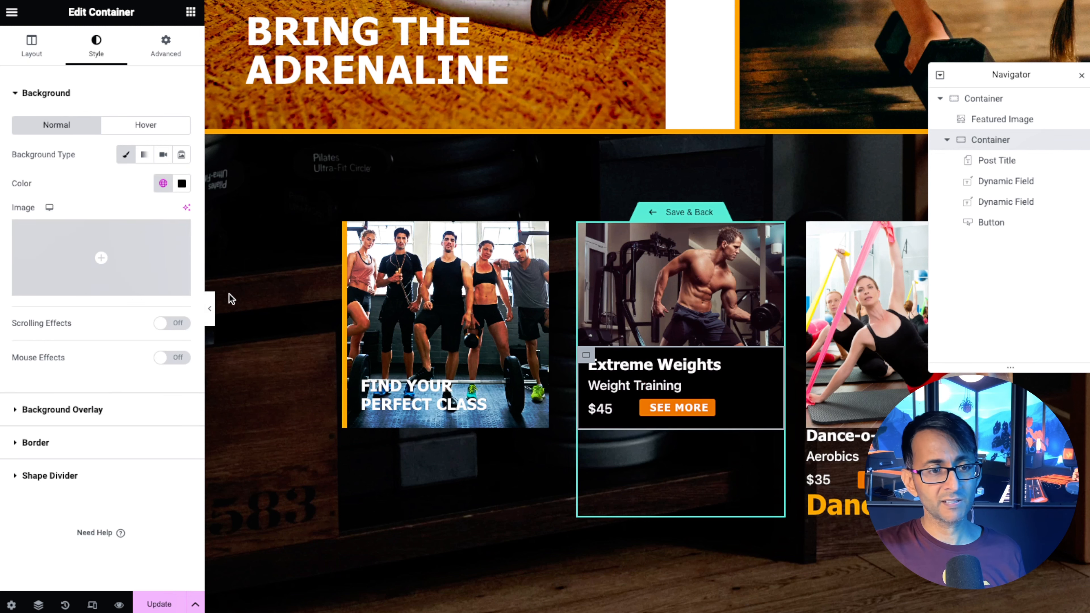
click(181, 183)
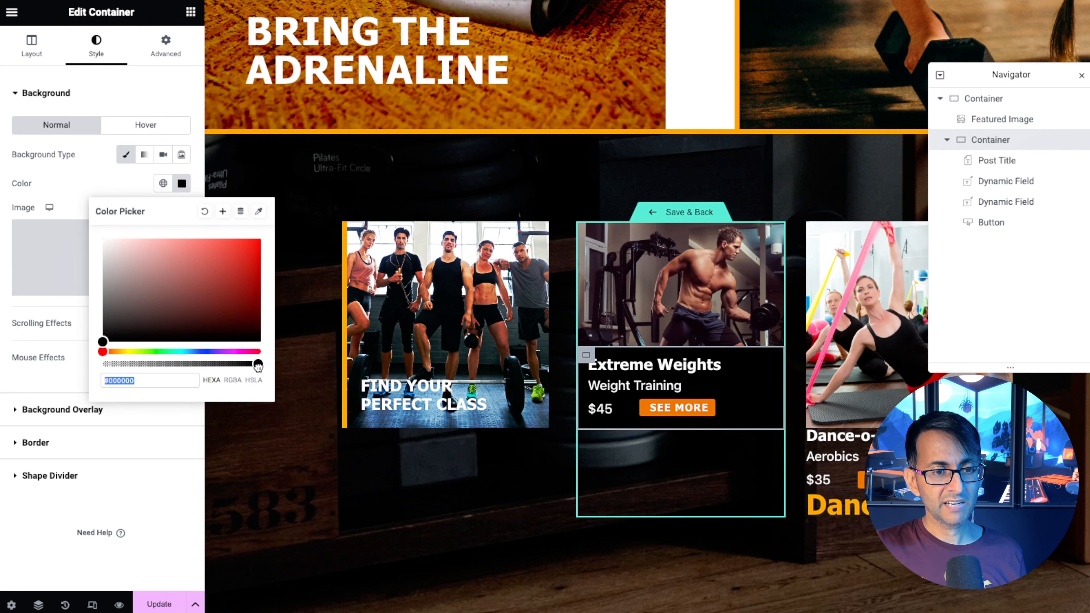
drag(258, 366, 151, 374)
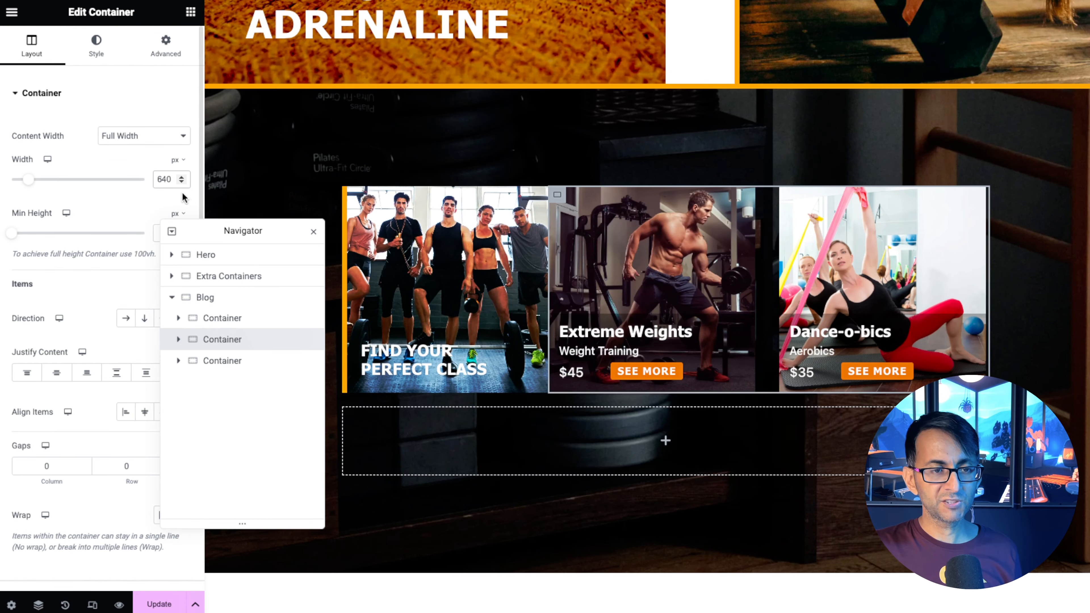
Select the Loop Grid in the Blog's second container and set its column gap to 20 px
click(222, 297)
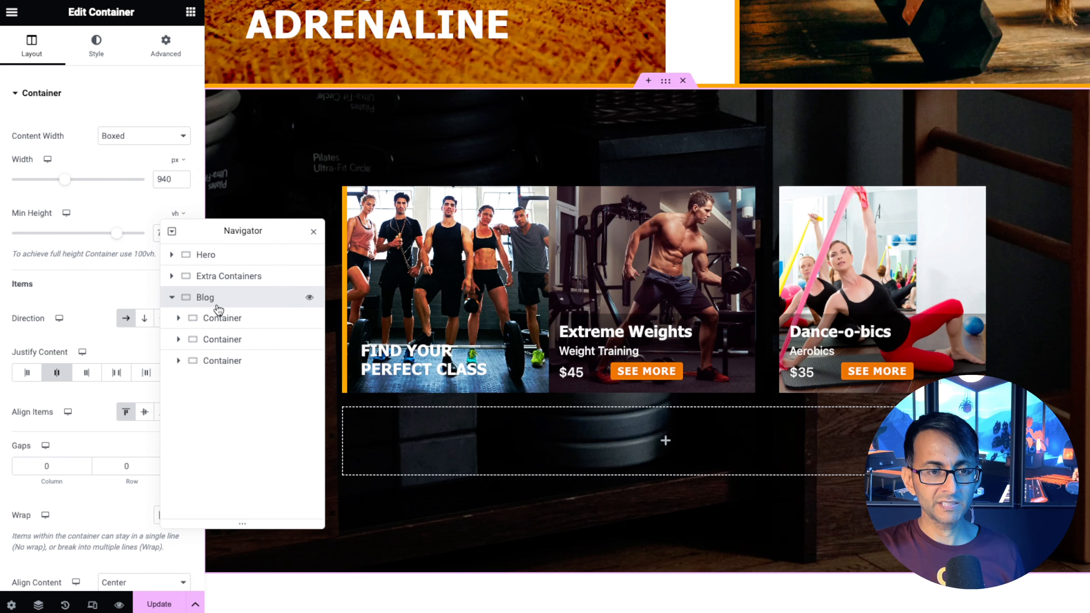
click(229, 327)
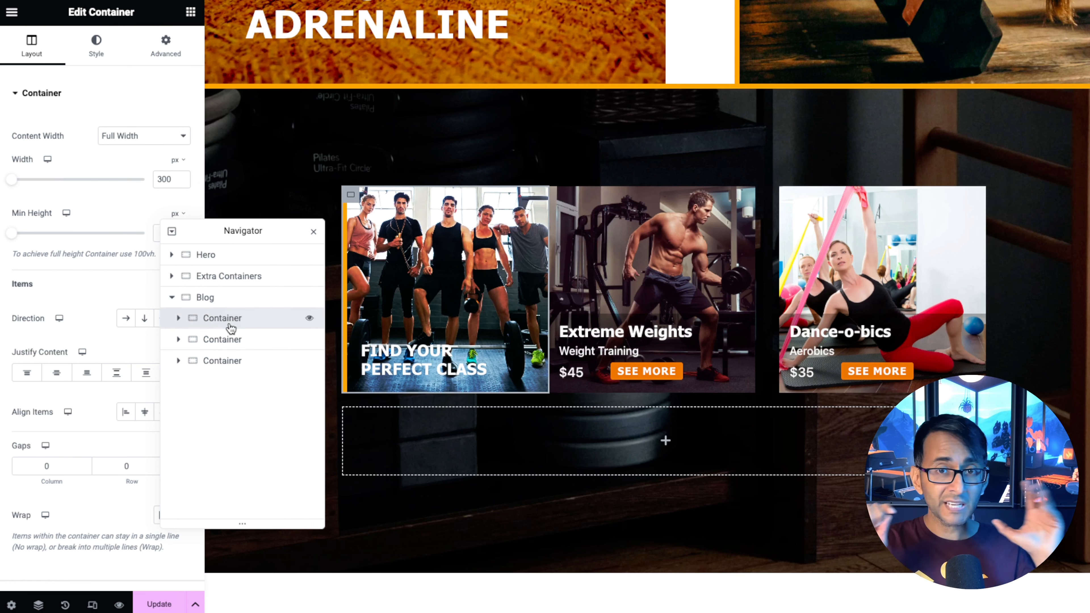
click(236, 340)
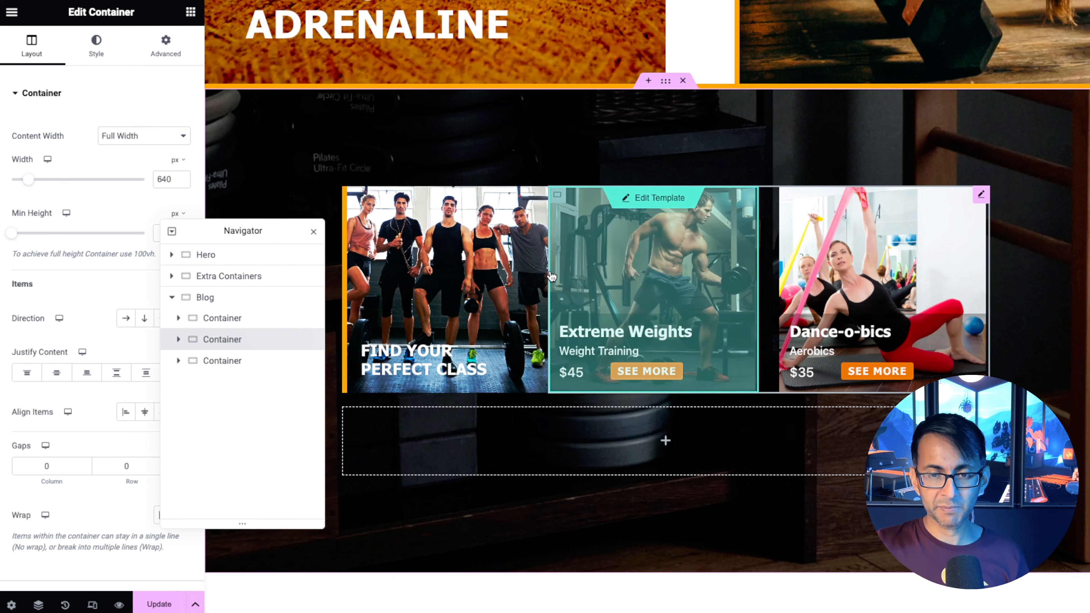
click(981, 196)
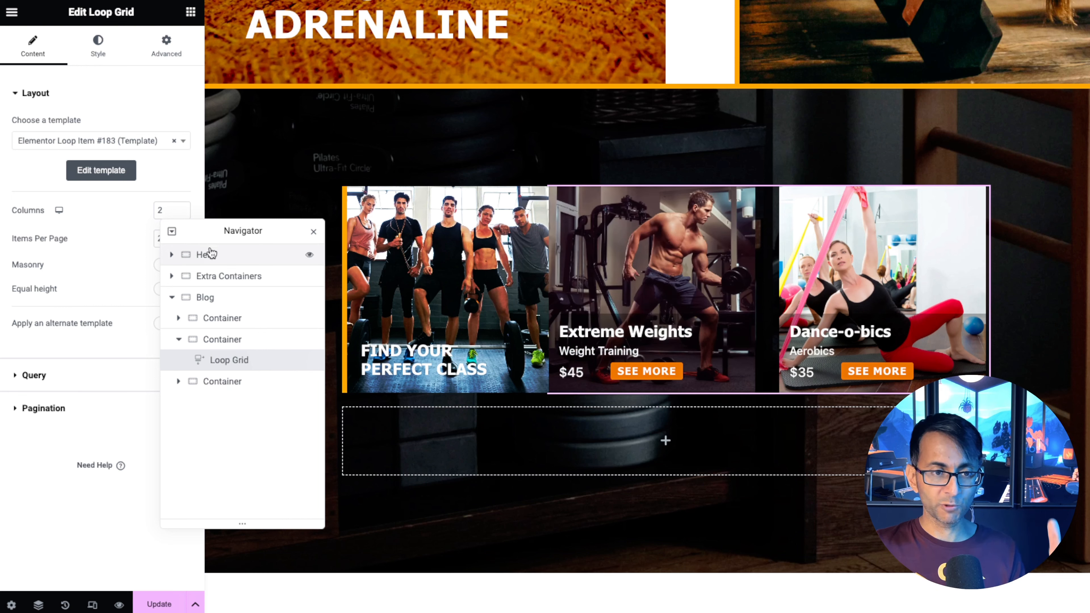
drag(238, 230, 312, 237)
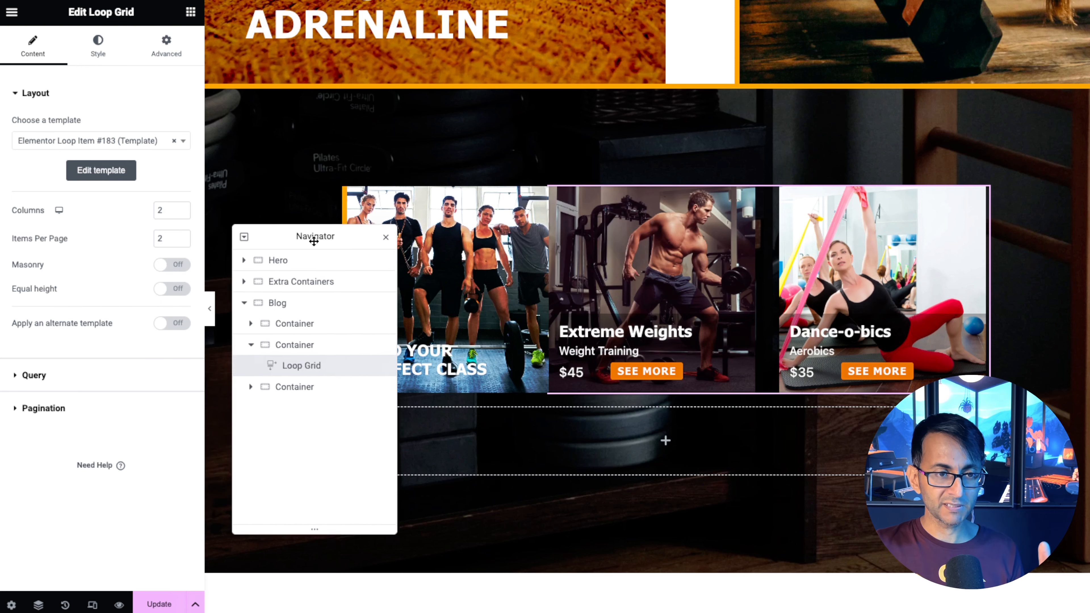
click(95, 55)
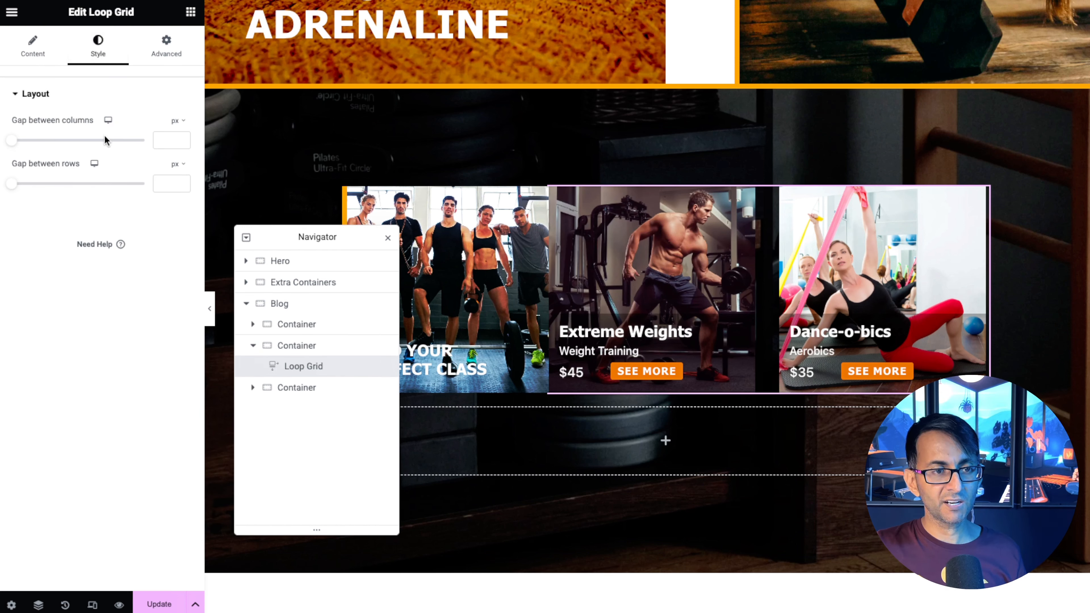
click(175, 139)
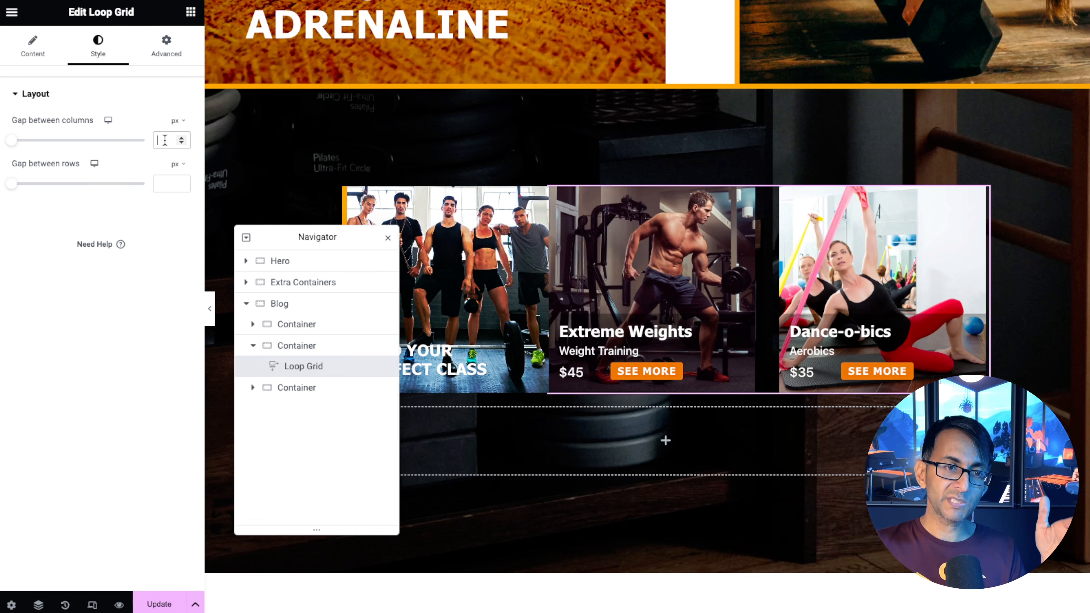
text(20)
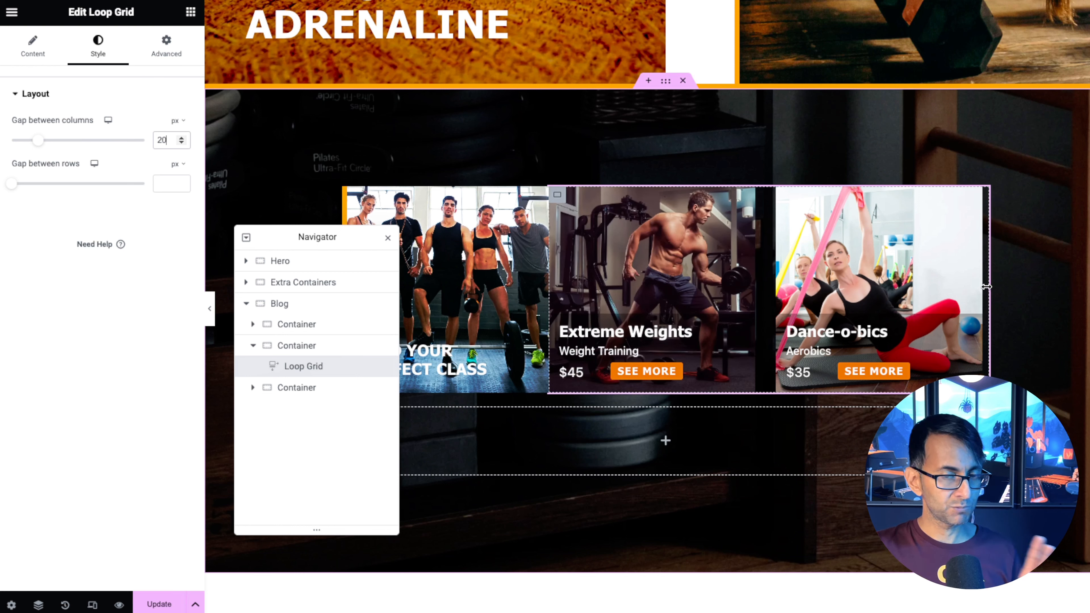
click(306, 351)
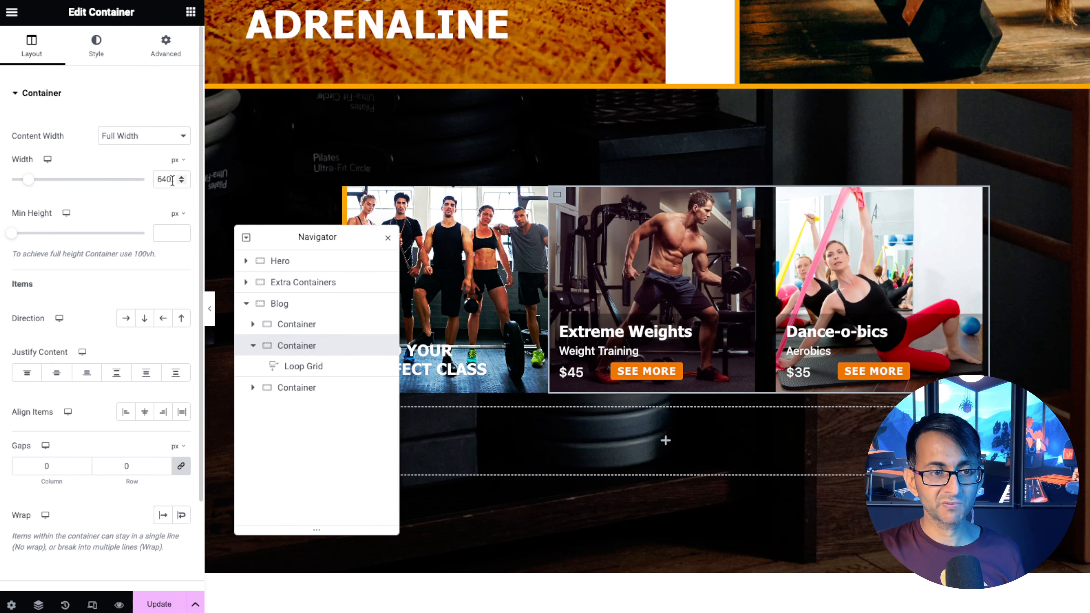
Set the card row container's width to 620 and its left margin to 20 px
drag(172, 180, 144, 179)
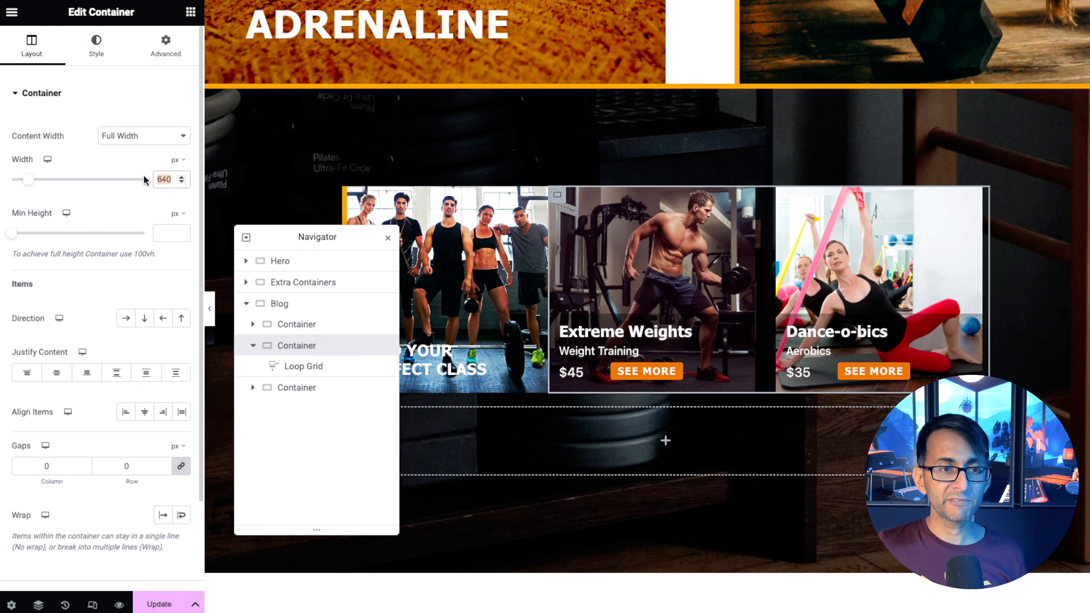
text(620)
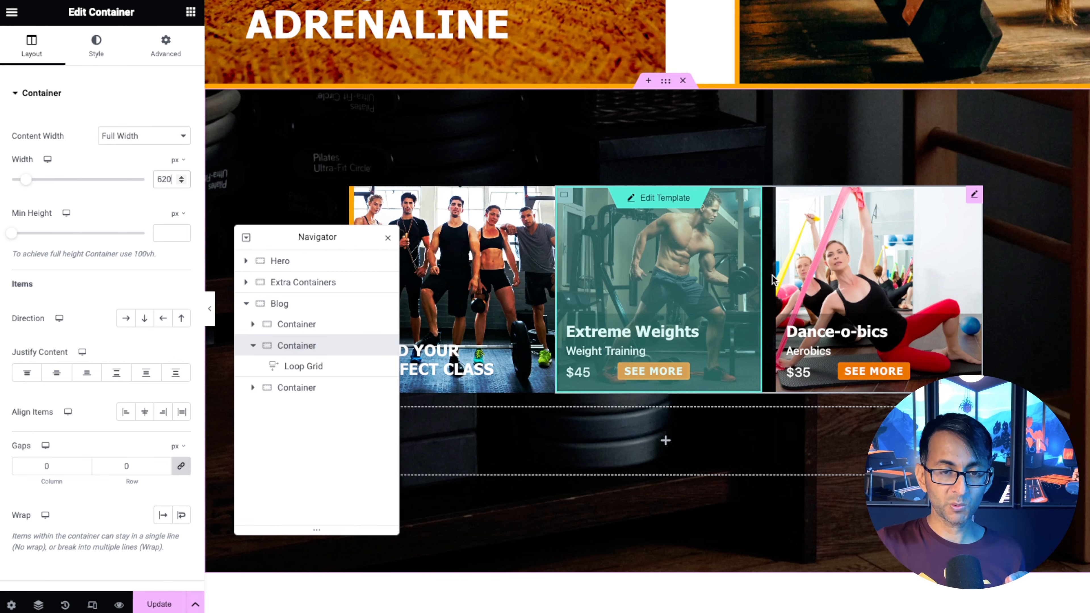
click(166, 43)
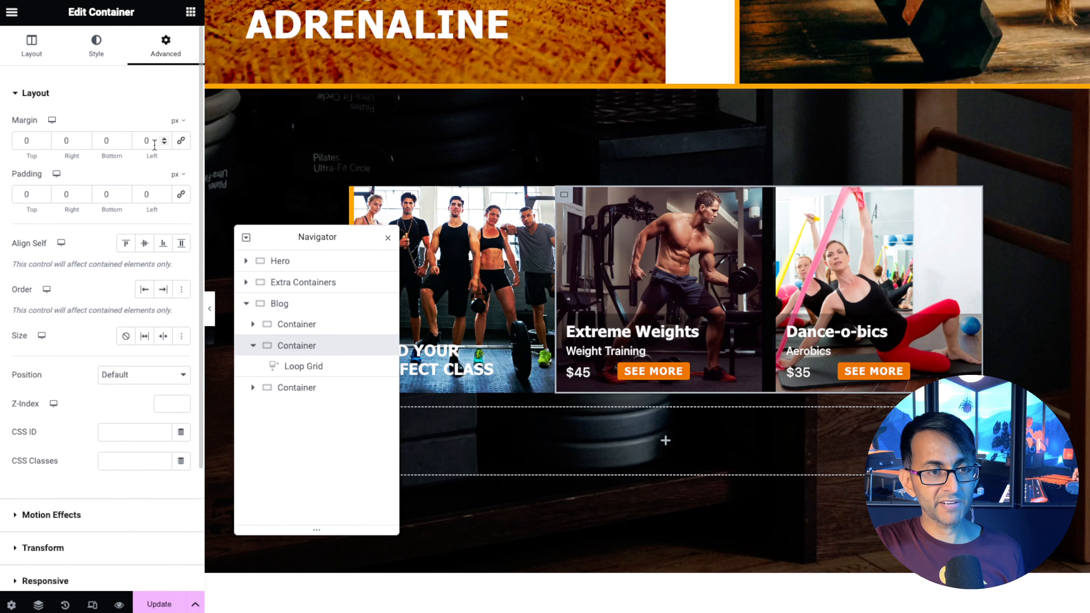
text(20)
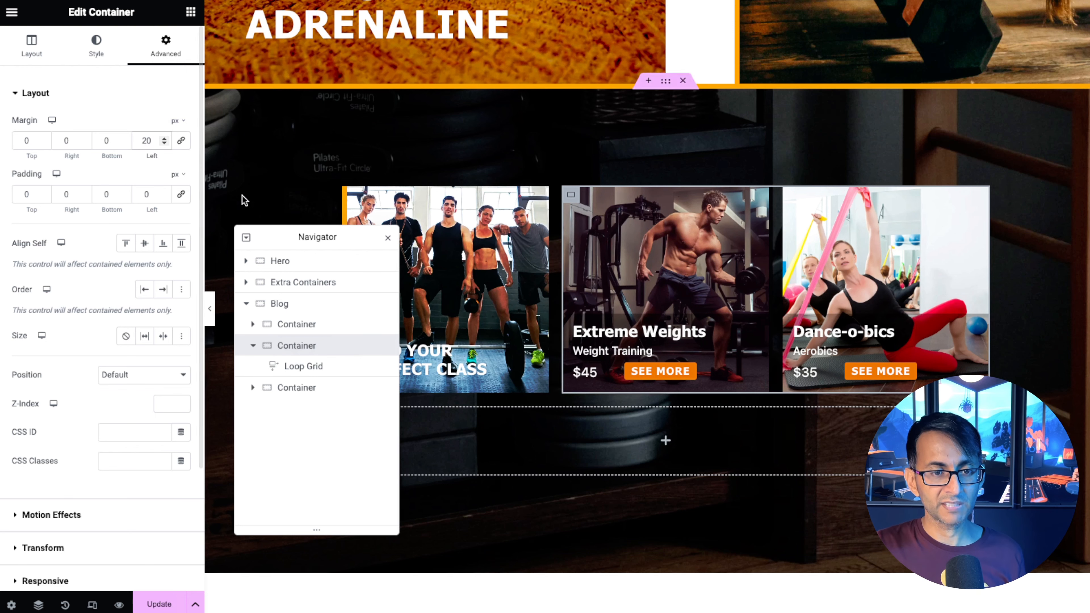
drag(316, 237, 212, 230)
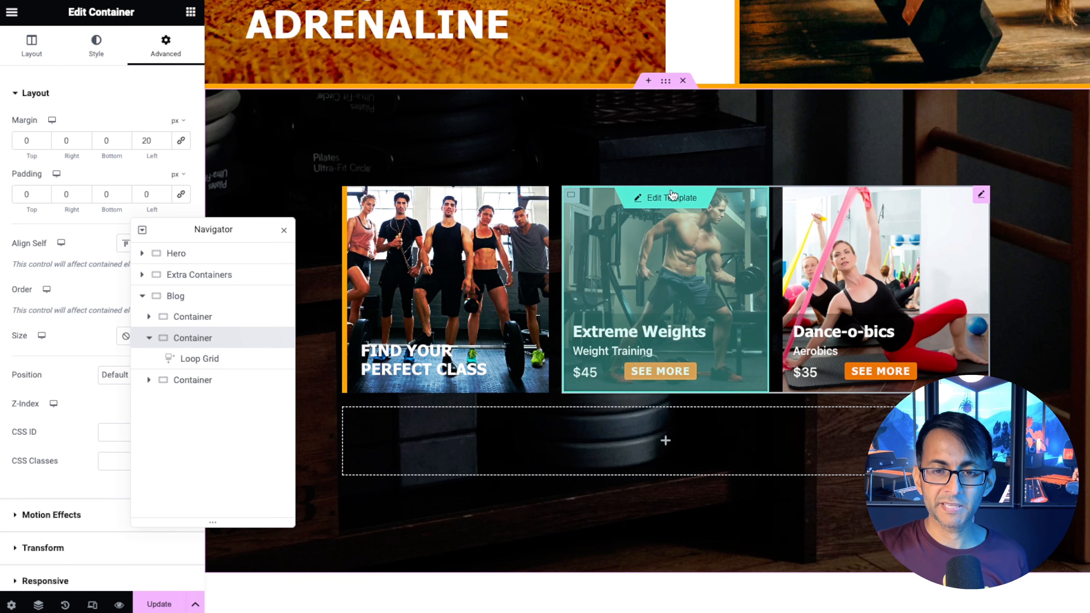
click(671, 198)
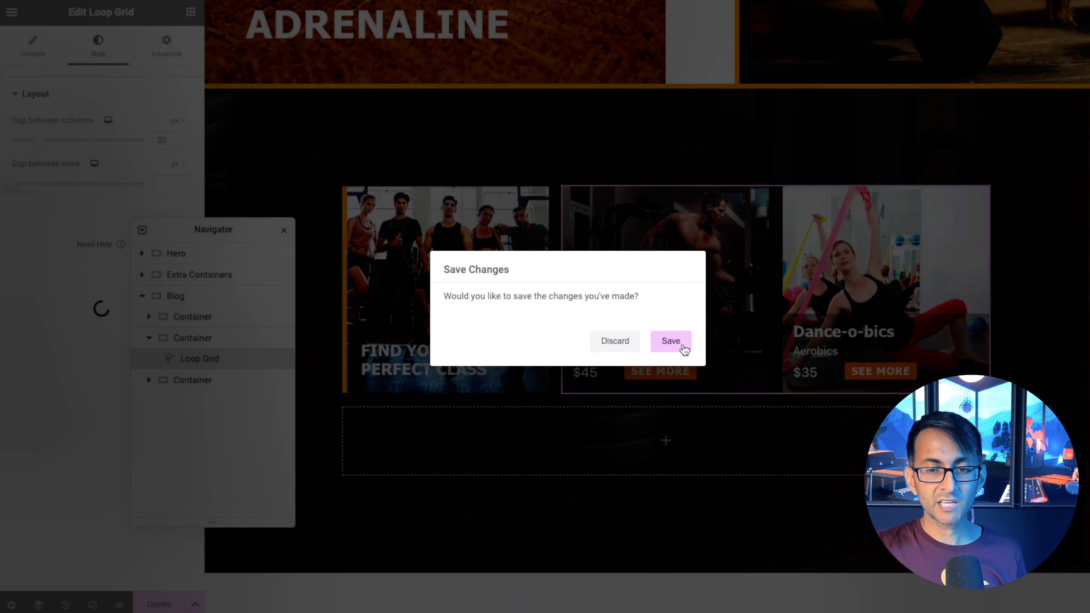
Darken the card text backdrop to #0000008F in the loop item template and save it
click(682, 347)
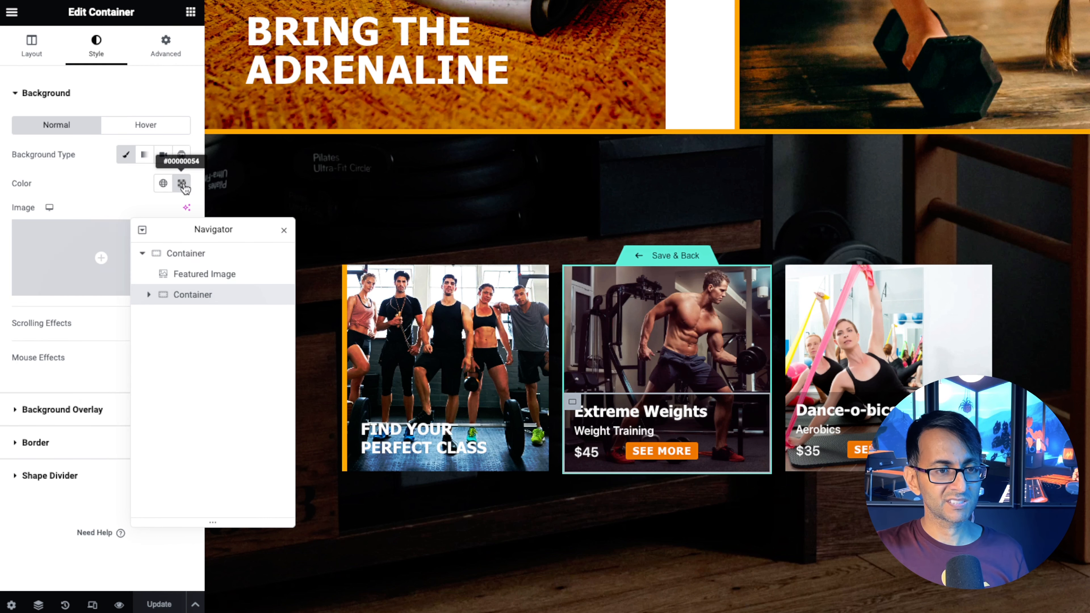
click(183, 185)
drag(155, 363, 191, 364)
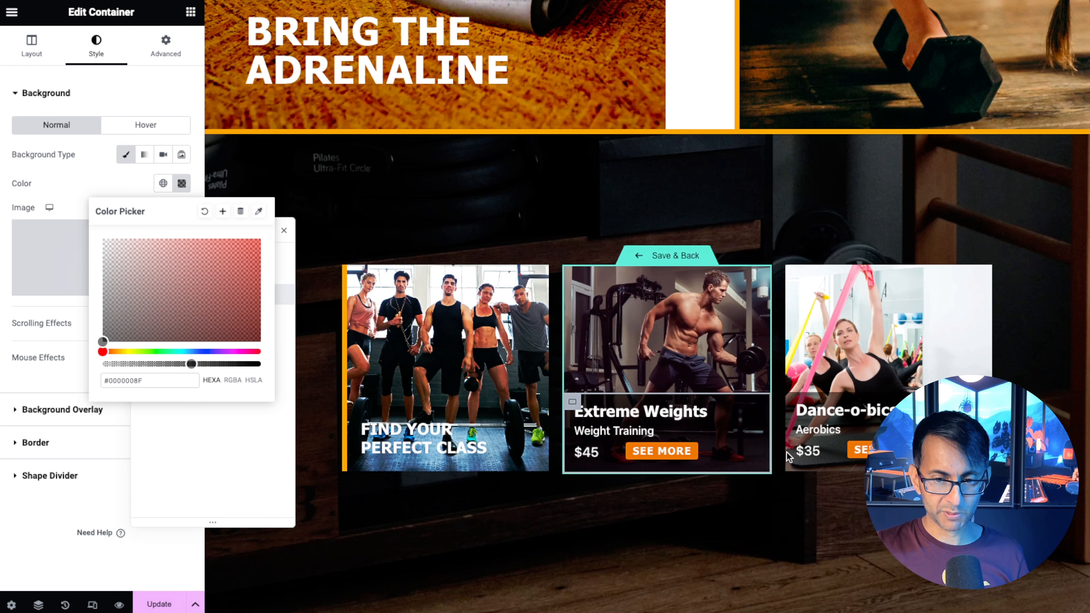
click(106, 185)
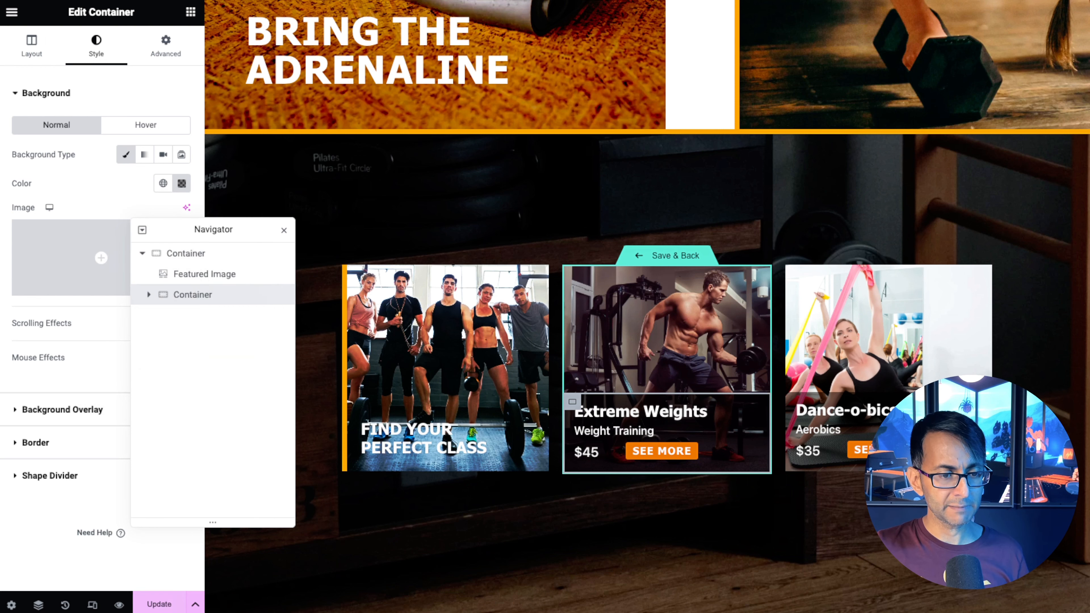
click(689, 259)
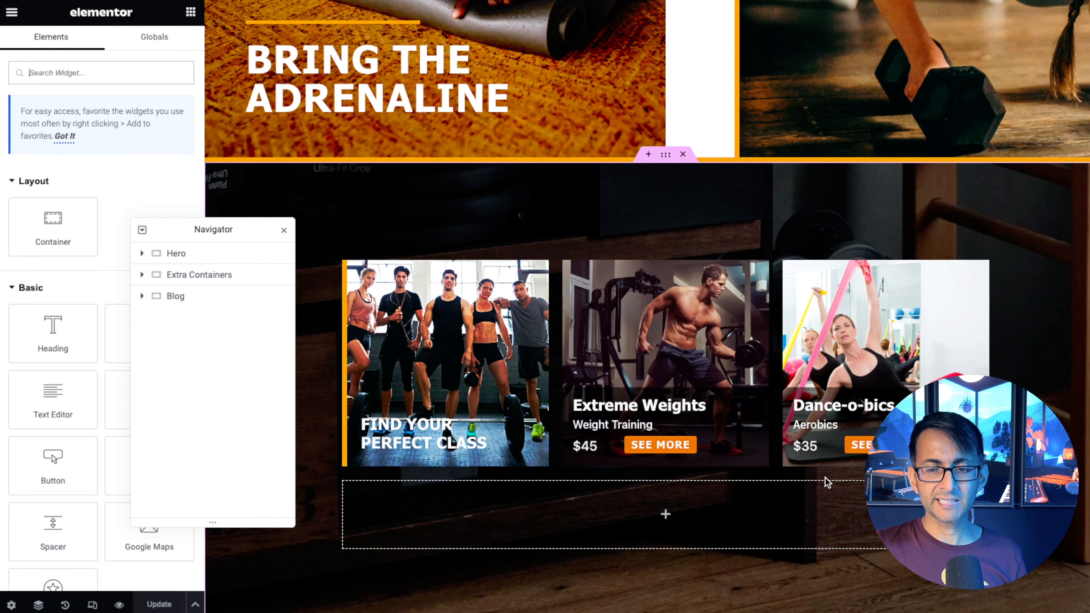
Copy the class Loop Grid and paste it into the empty container below the first row
scroll(697, 507, down, 5)
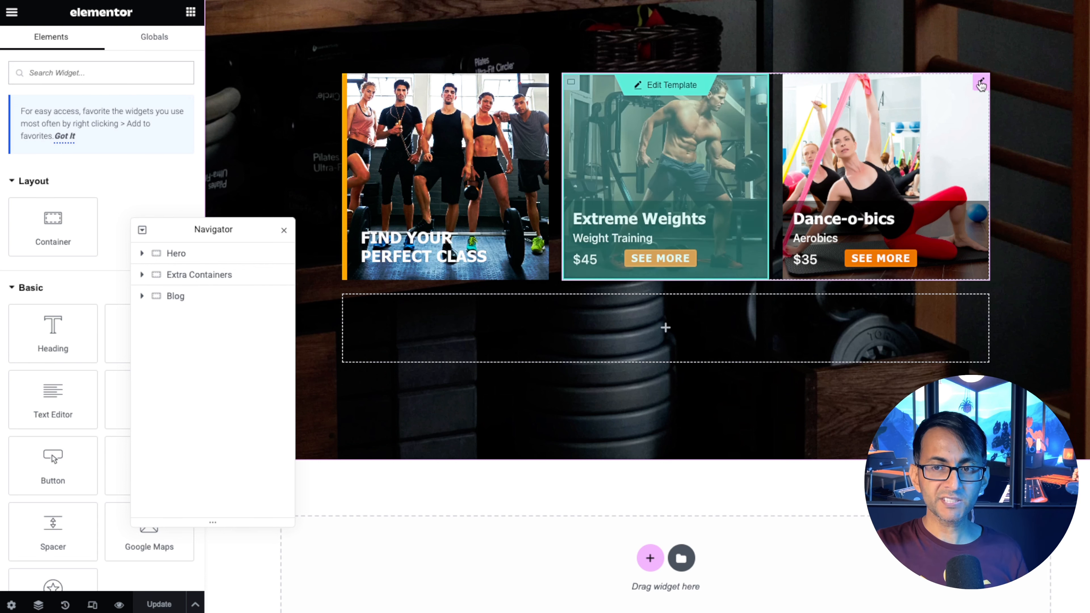
right_click(979, 86)
click(1032, 146)
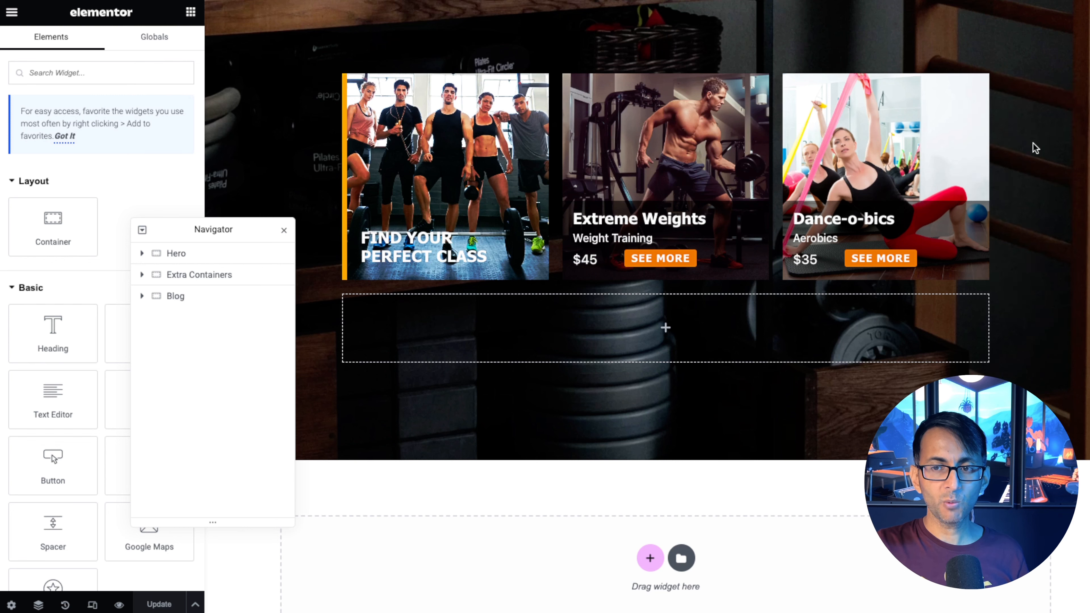
right_click(638, 301)
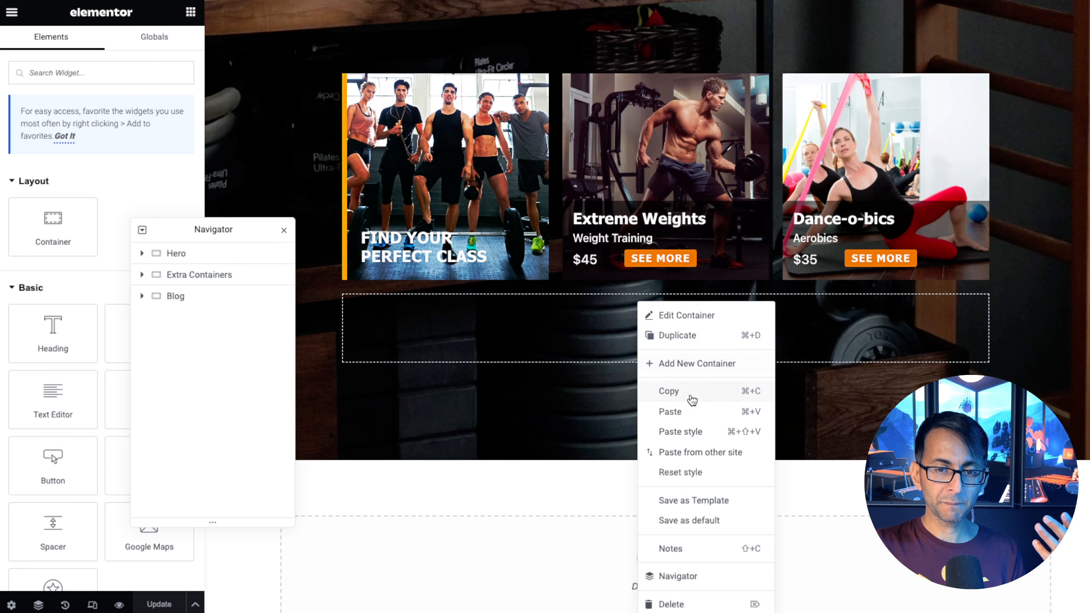
click(691, 413)
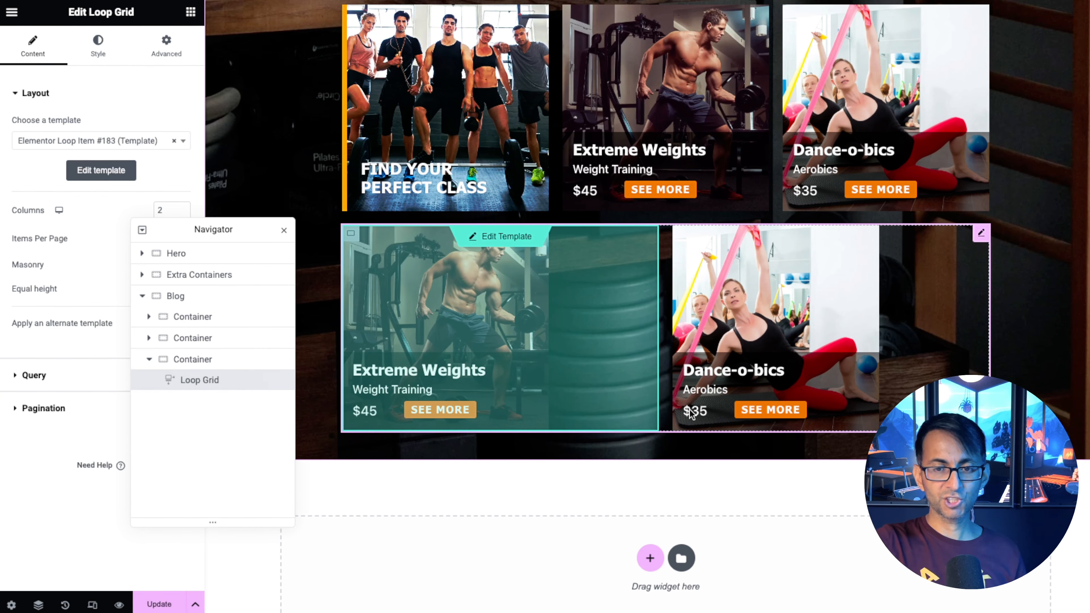
scroll(762, 347, down, 1)
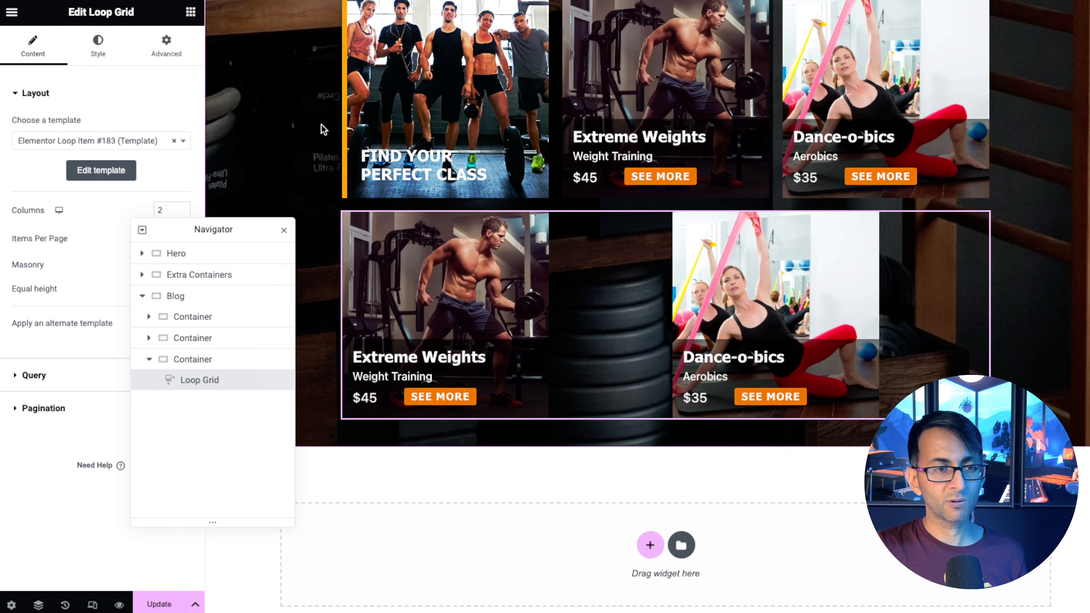
Set the second Loop Grid to 3 columns and 3 items per page
drag(188, 234, 307, 219)
drag(174, 210, 116, 211)
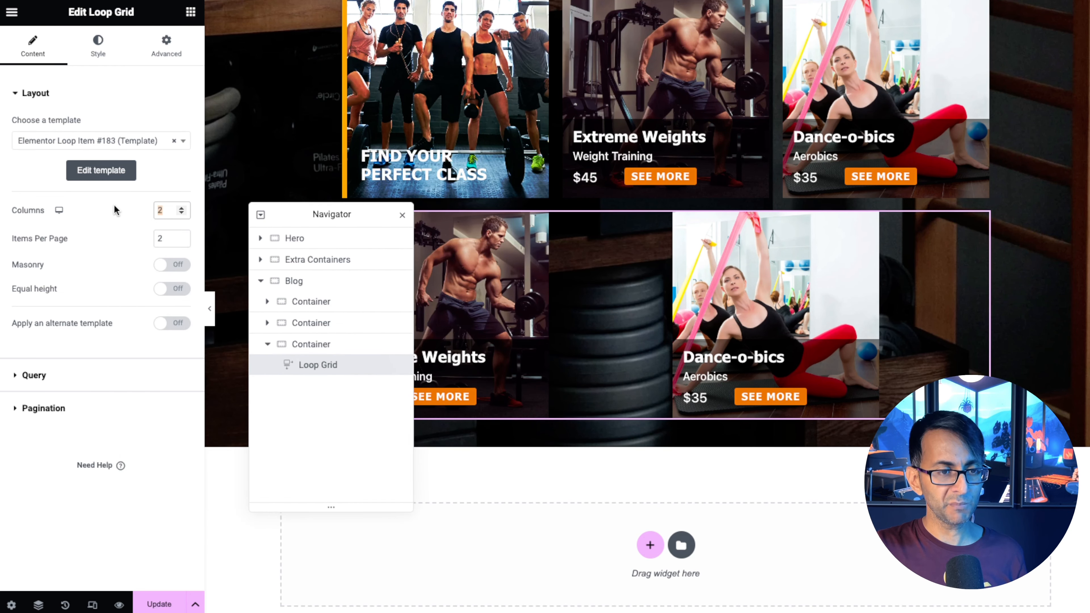
text(3)
drag(169, 238, 149, 237)
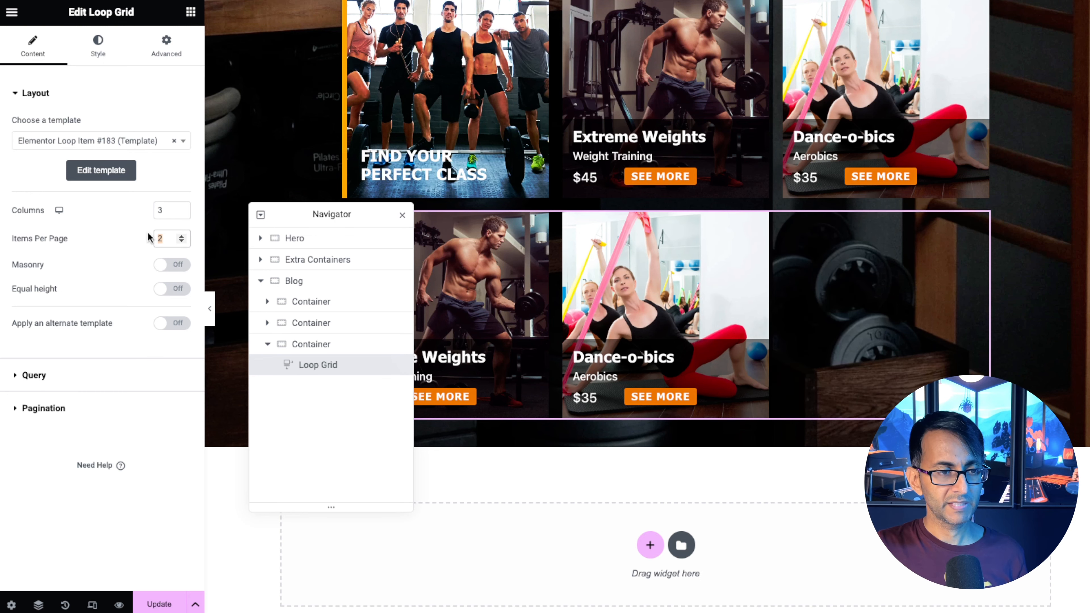
text(3)
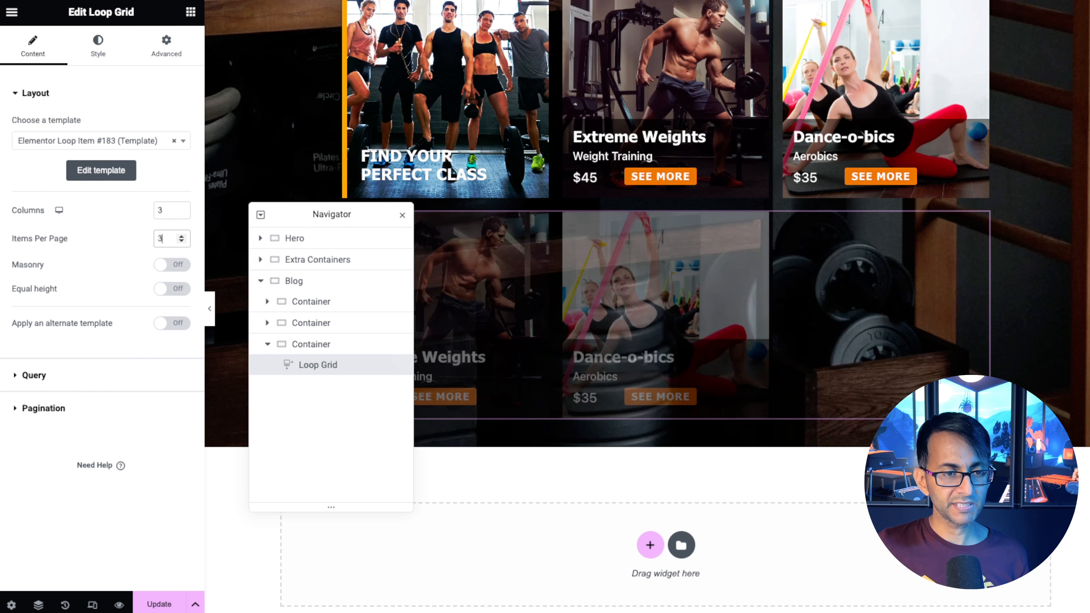
click(377, 244)
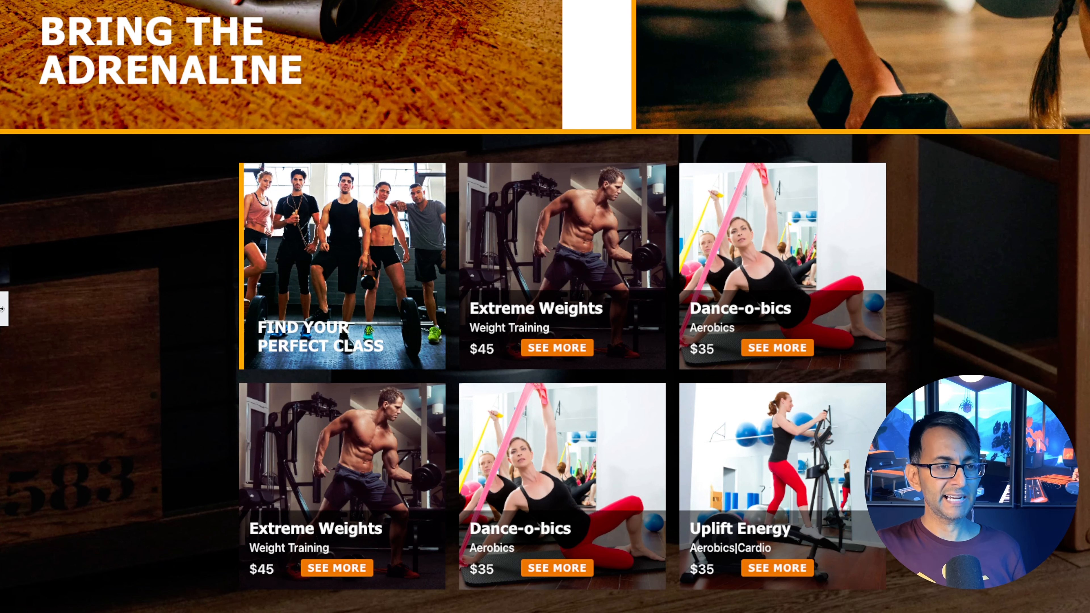
Give the Blog container a top padding of 100 and a bottom padding of 10
click(3, 310)
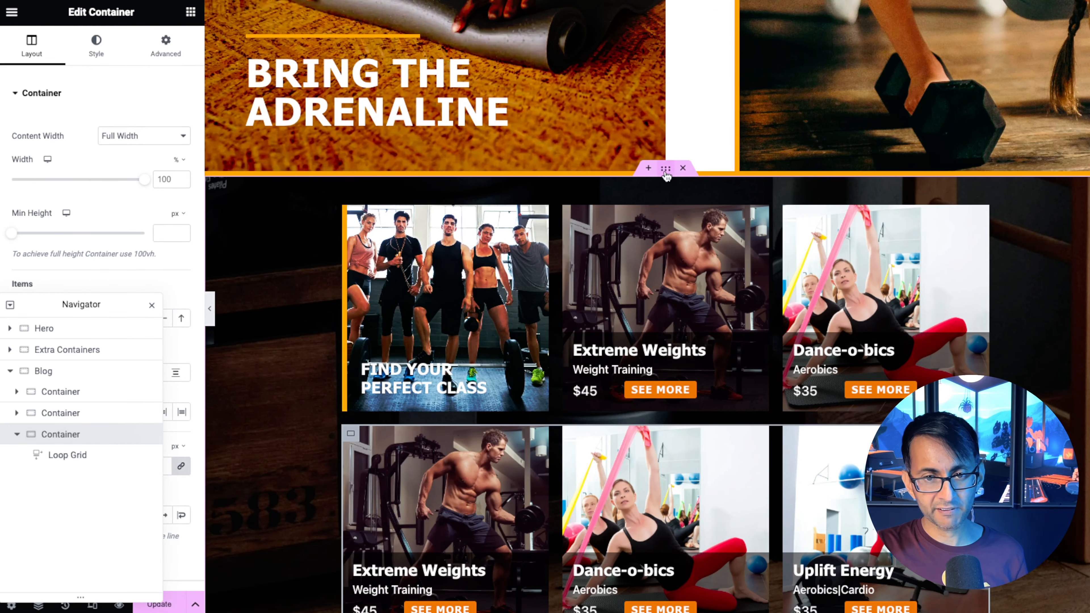
click(162, 48)
click(33, 195)
text(100)
key(Tab)
key(Tab)
text(10)
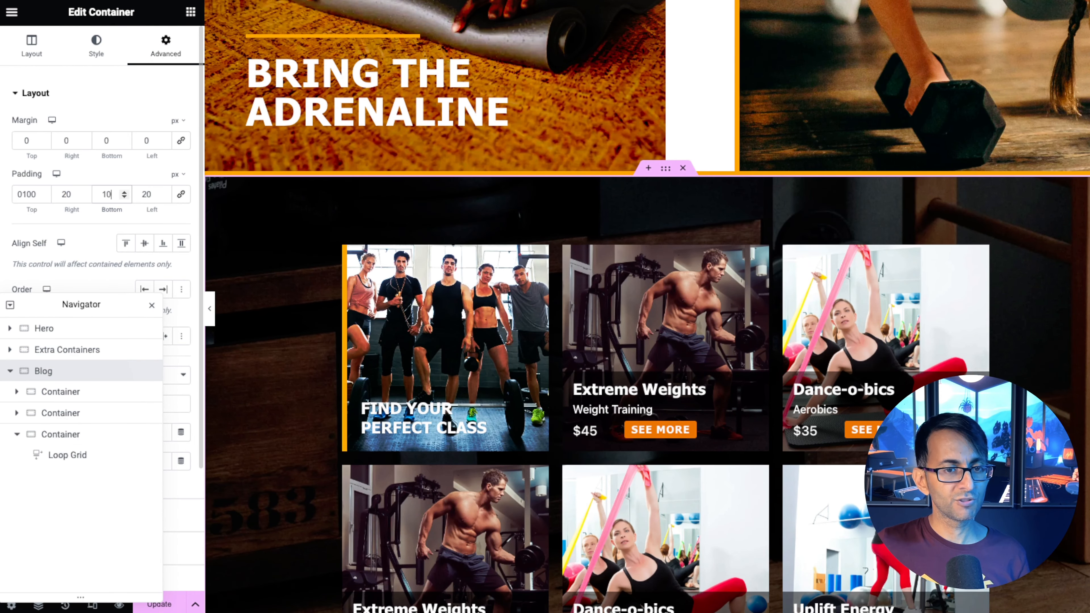
click(213, 313)
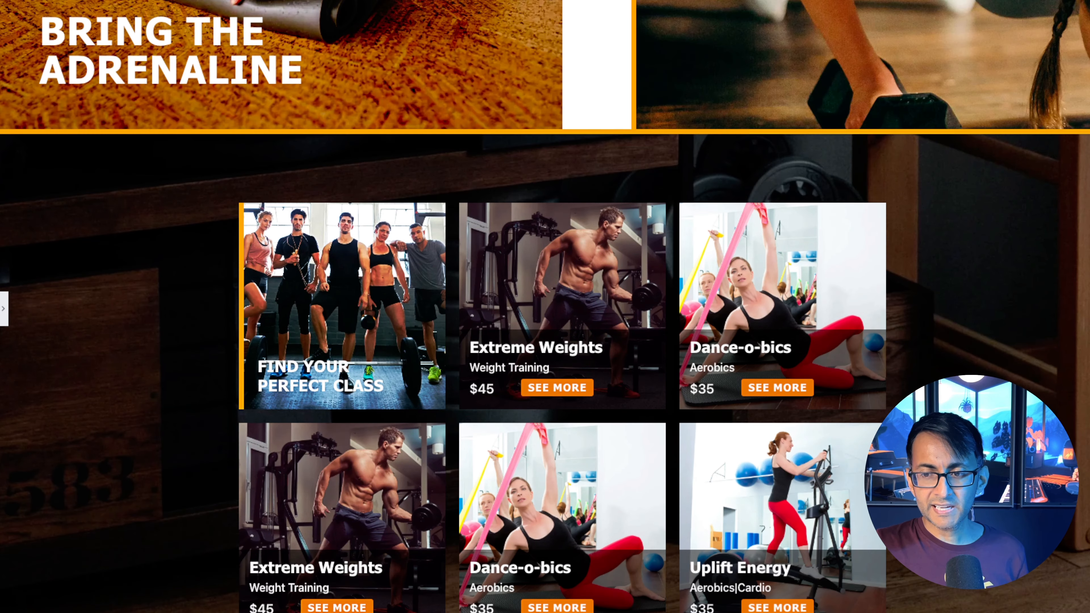
scroll(215, 315, down, 2)
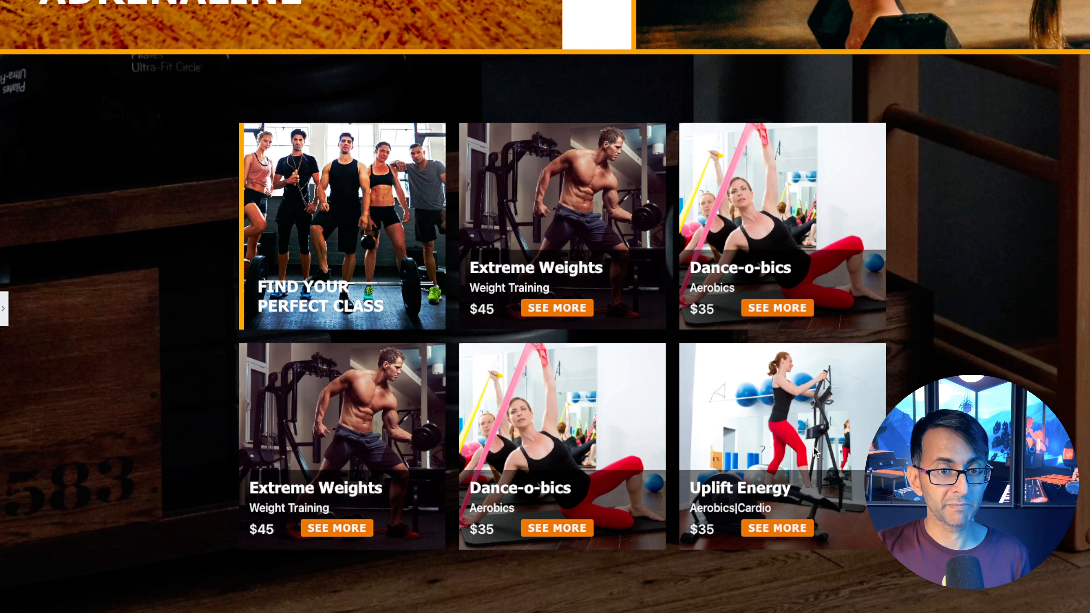
Set the second Loop Grid's query offset to 2, showing Uplift Energy, Spin Cycling and Calm Cardio
click(3, 308)
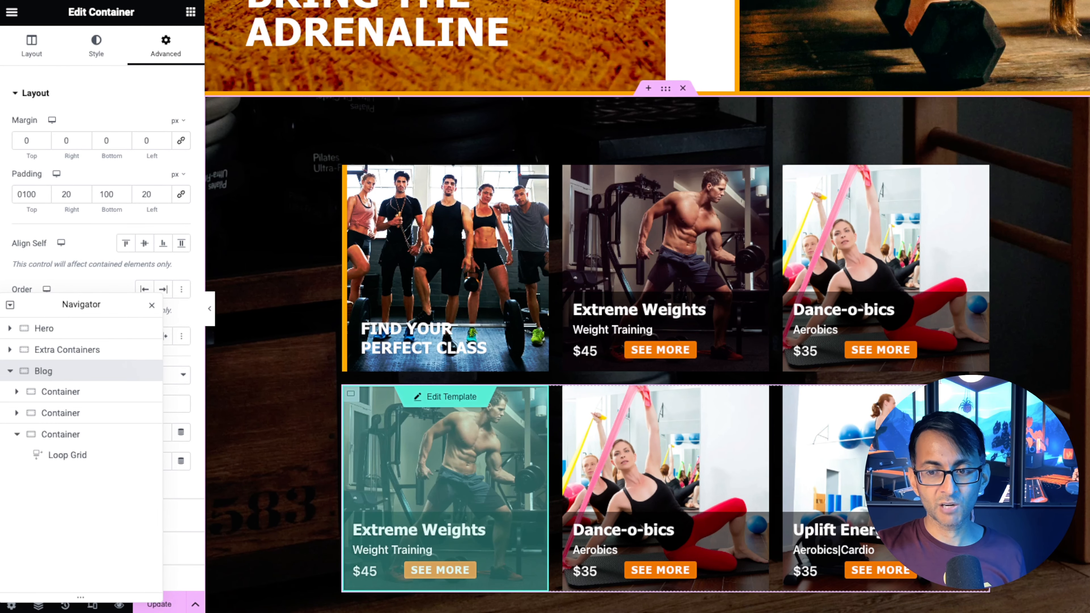
click(67, 455)
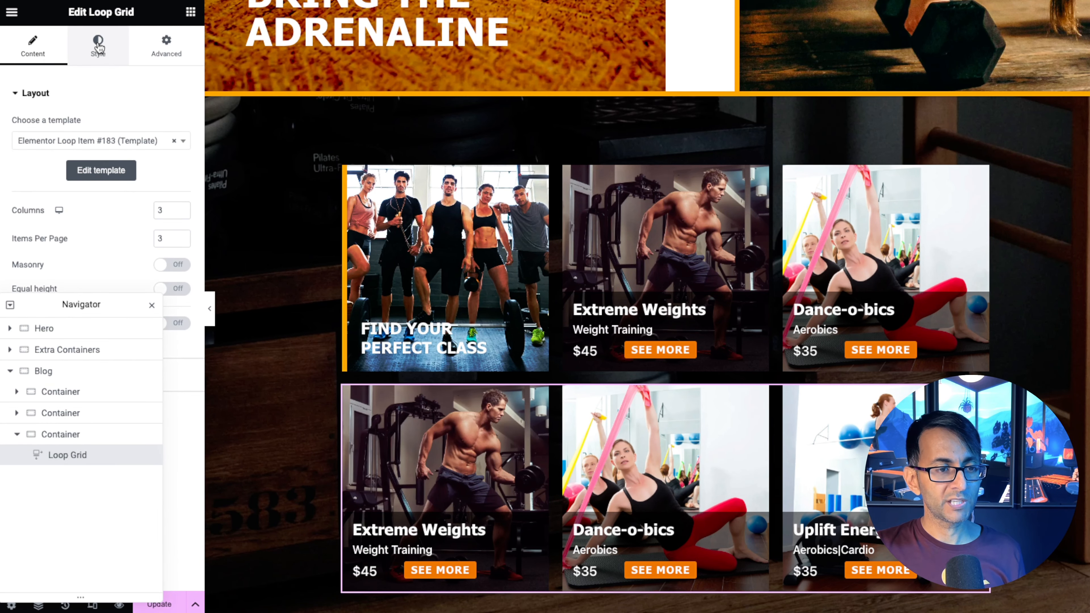
drag(120, 304, 1056, 17)
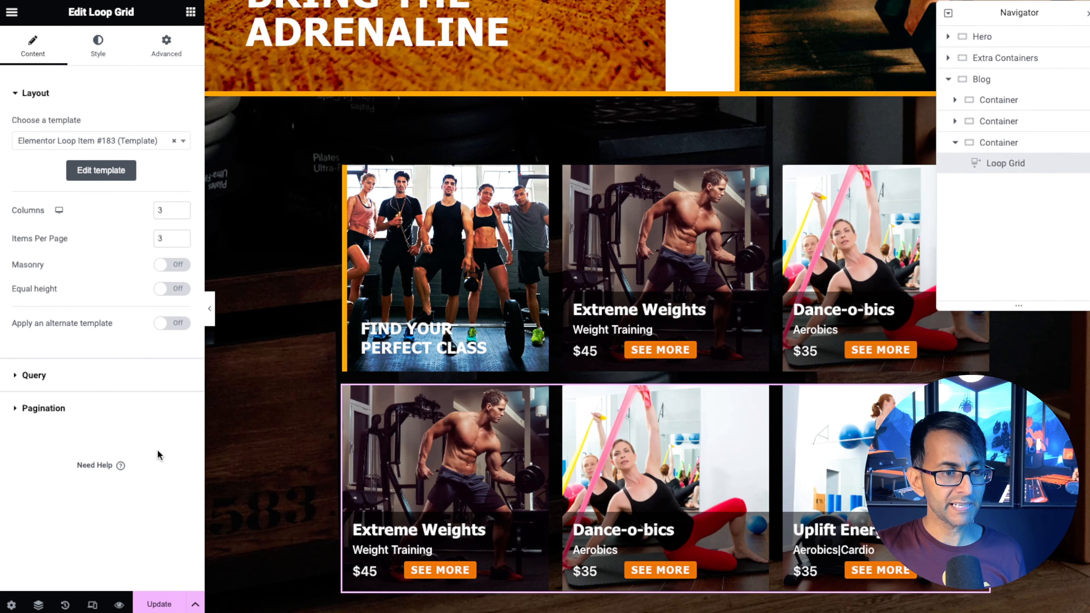
click(99, 376)
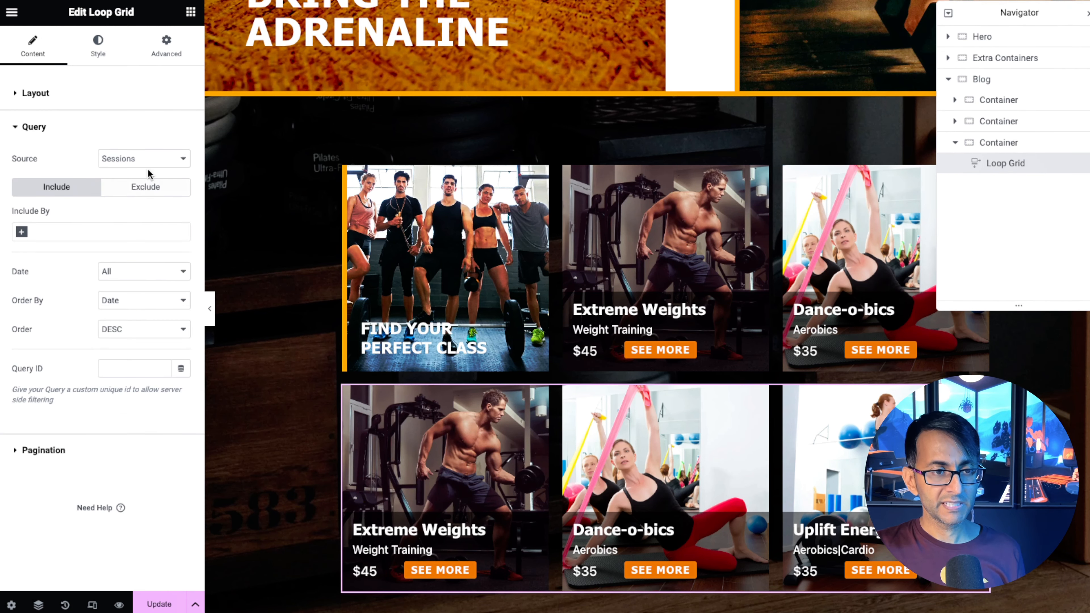
click(141, 191)
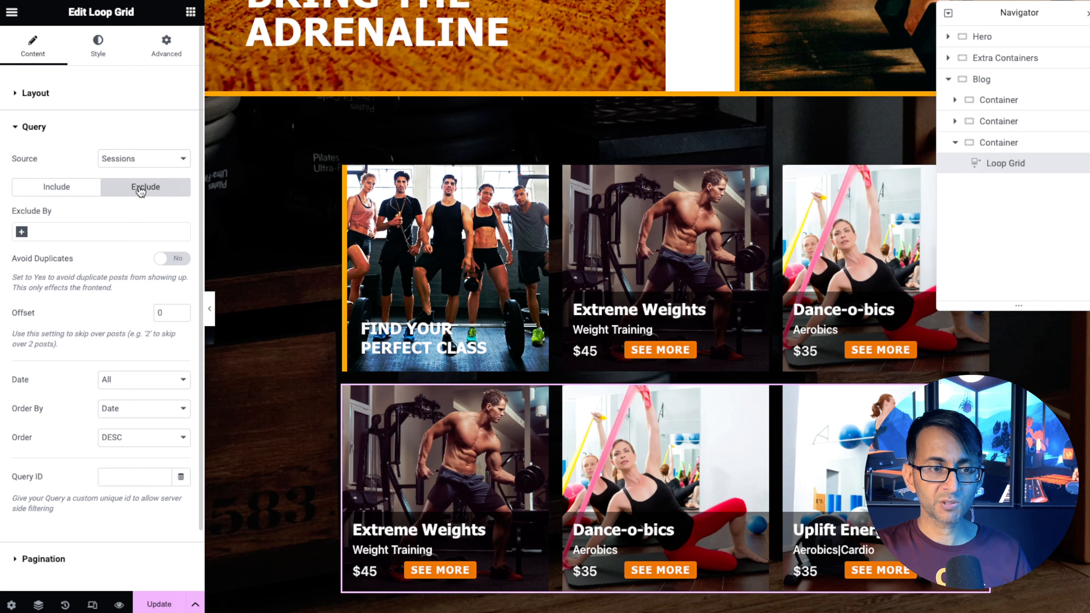
click(164, 311)
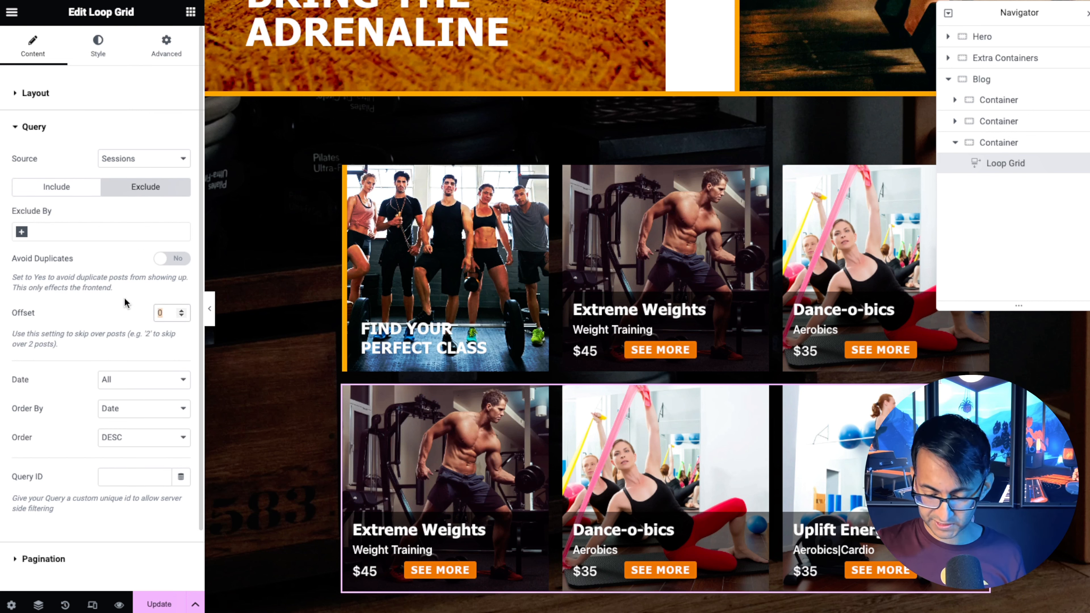
text(2)
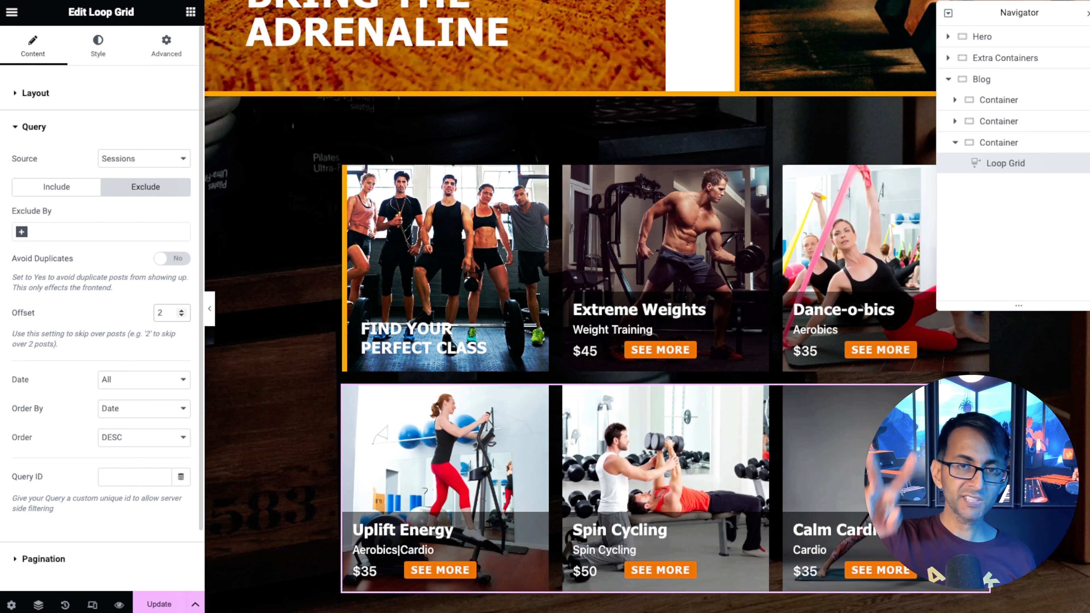
key(super+p)
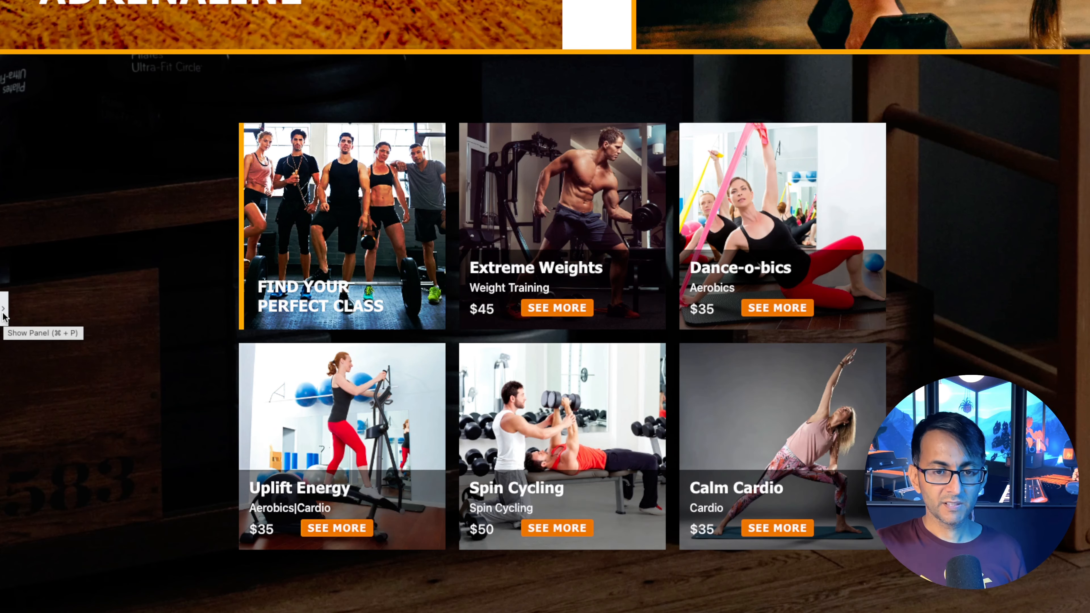